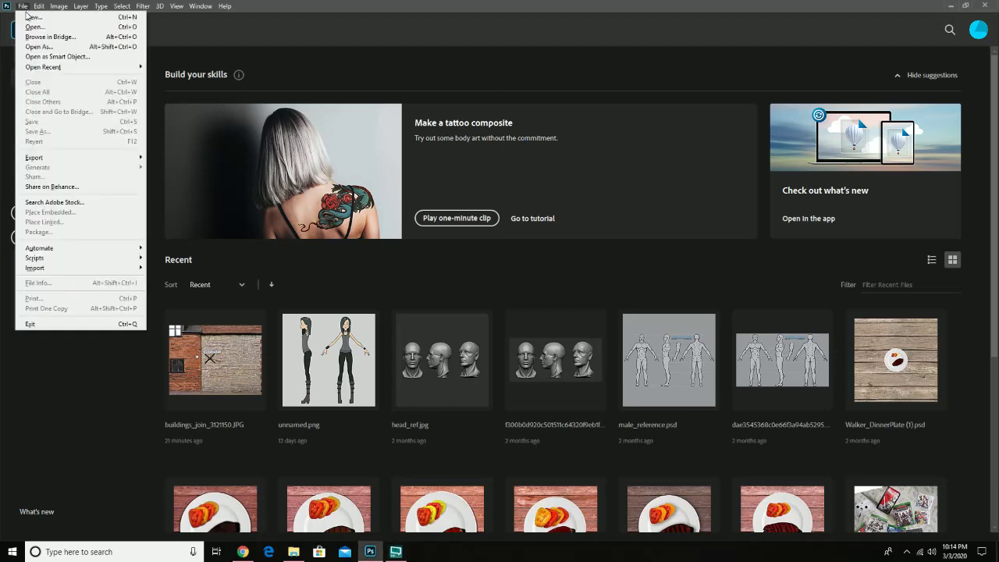
- Start a new document and look through the Film & Video, Web, Art & Illustration and Print presets
{"action": "left_click", "coordinate": [31, 17]}
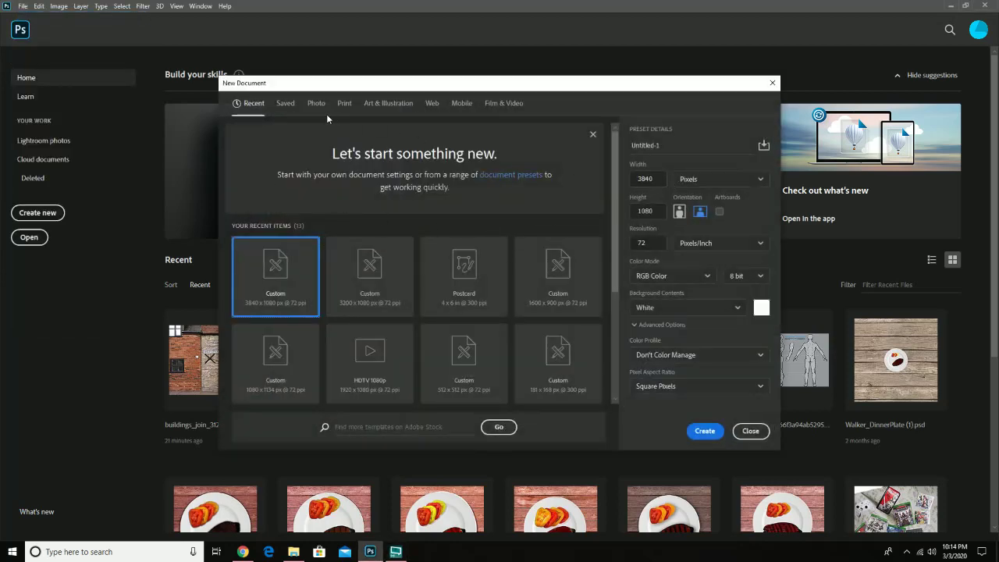
{"action": "left_click", "coordinate": [496, 103]}
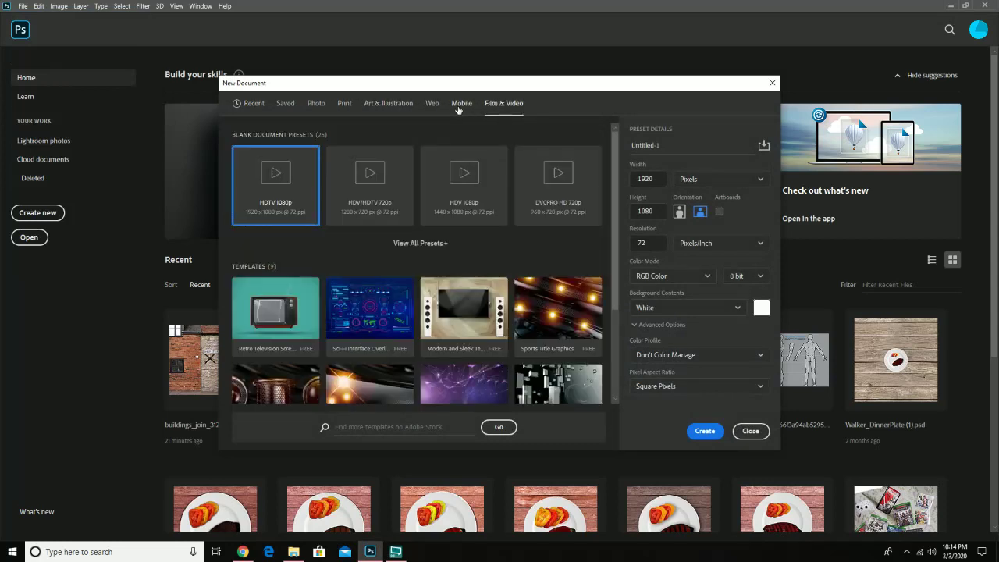
{"action": "left_click", "coordinate": [431, 105]}
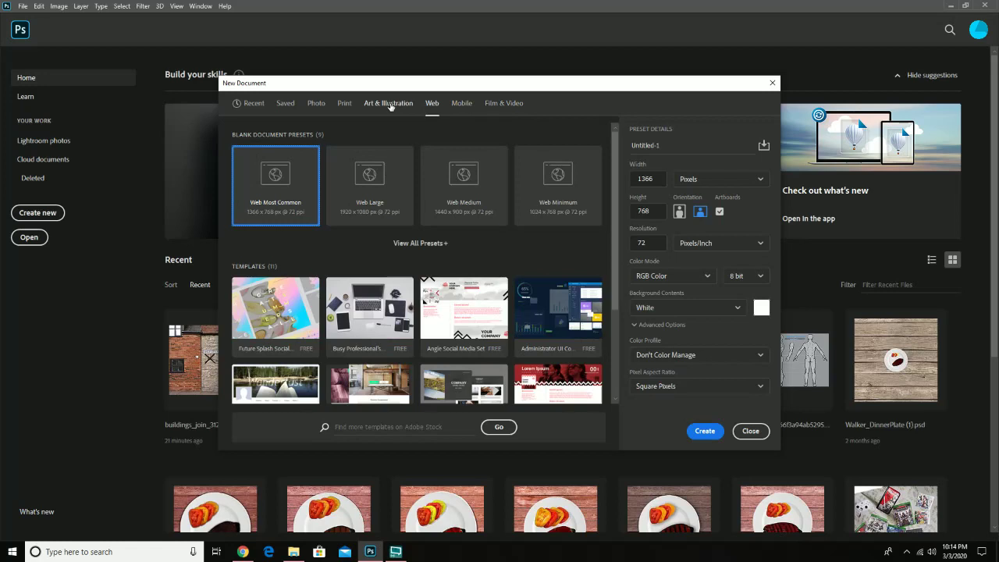
{"action": "left_click", "coordinate": [390, 104]}
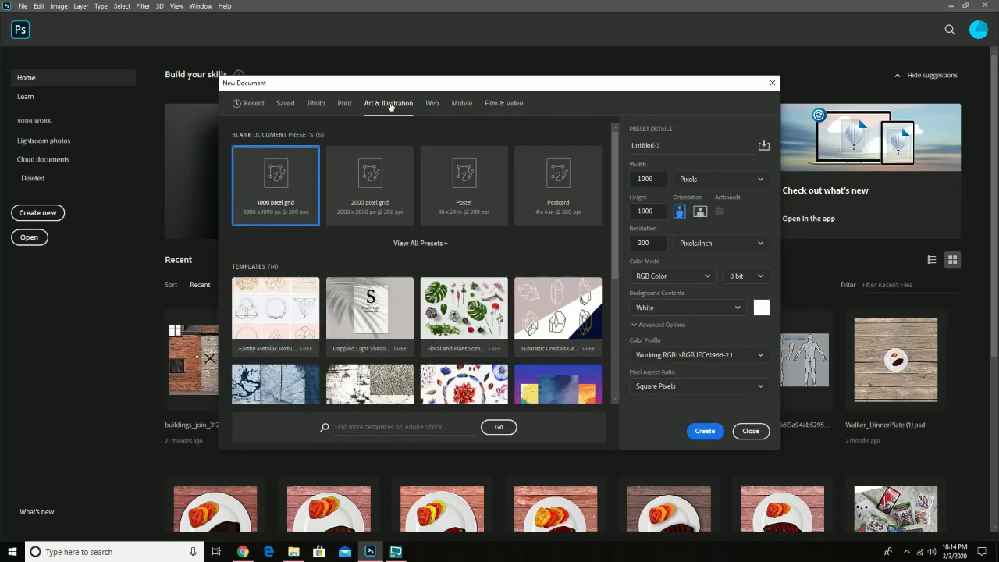
{"action": "left_click", "coordinate": [342, 105]}
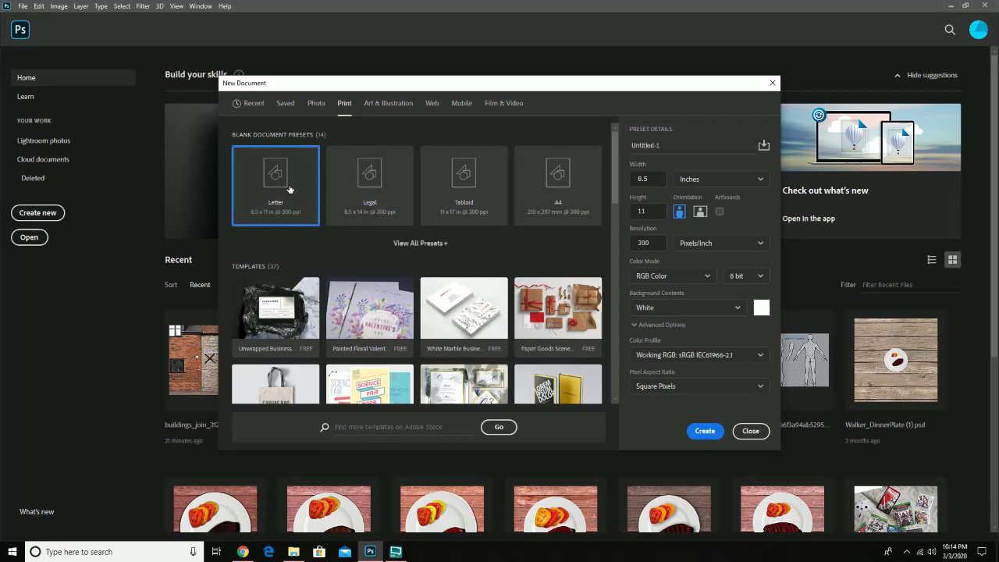
- Create an 8.5 by 11 inch document from the Letter print preset, keeping inches as the unit, and close it
{"action": "left_click", "coordinate": [729, 178]}
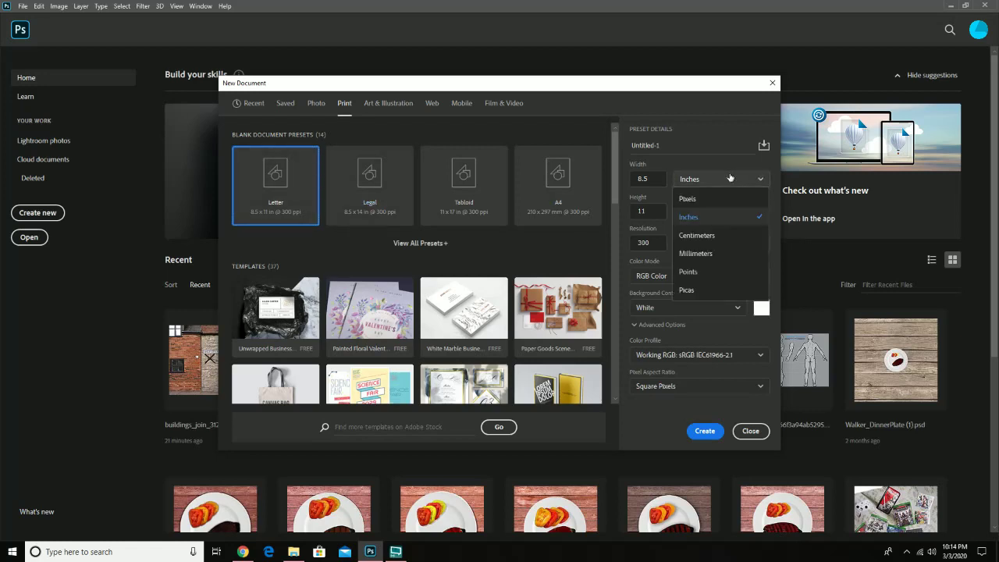
{"action": "left_click", "coordinate": [716, 177]}
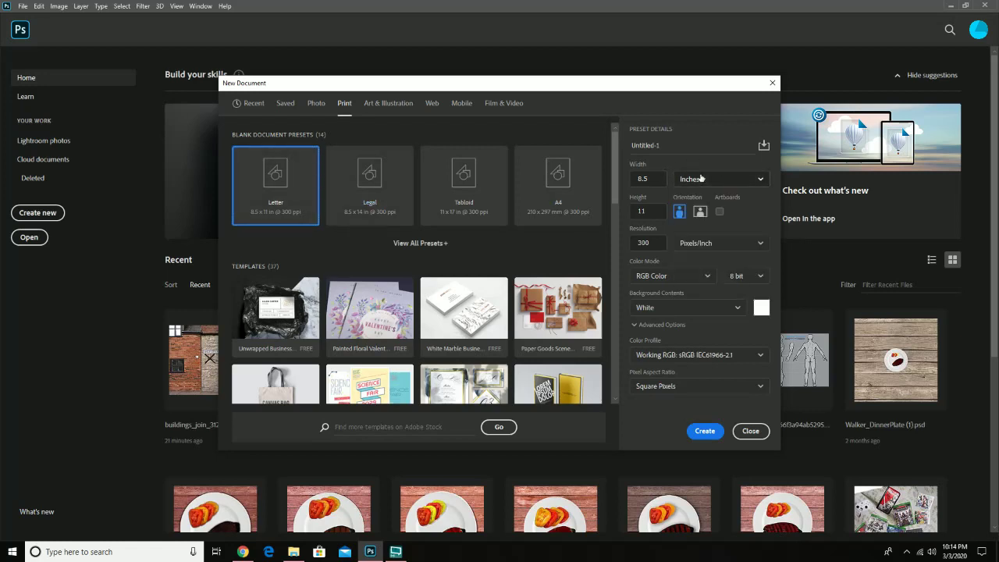
{"action": "left_click", "coordinate": [735, 181]}
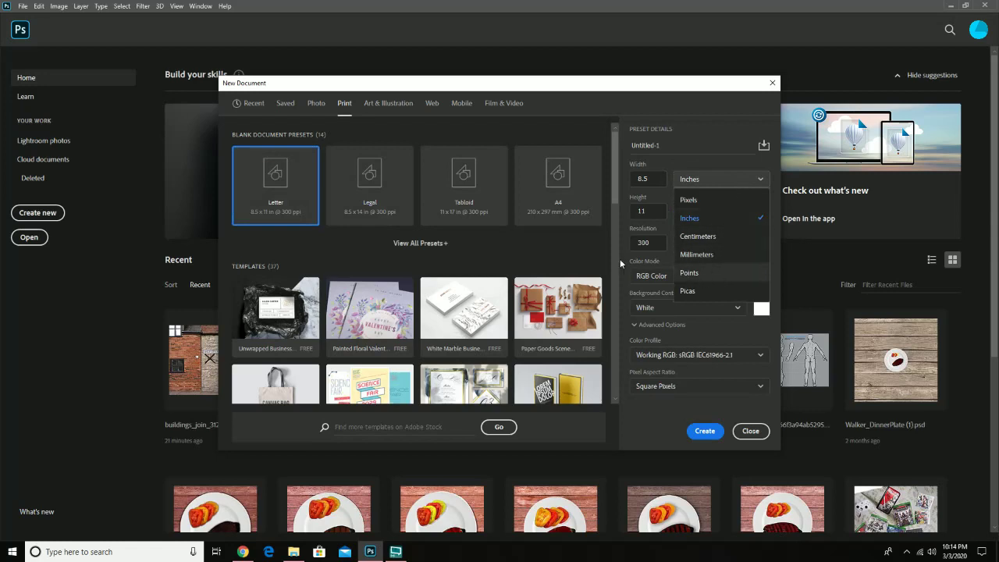
{"action": "scroll", "coordinate": [619, 258], "scroll_direction": "down", "scroll_amount": 3}
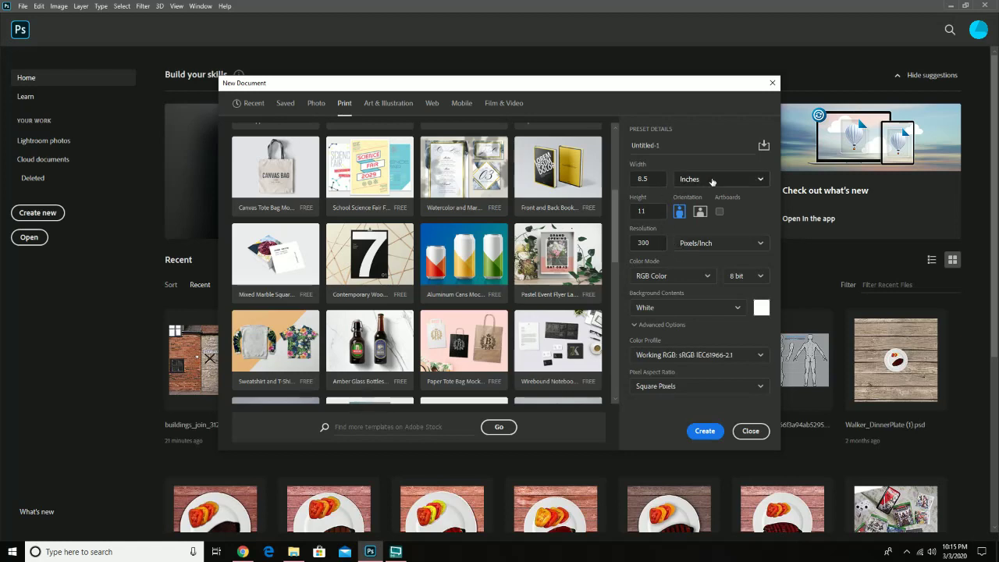
{"action": "left_click", "coordinate": [736, 181]}
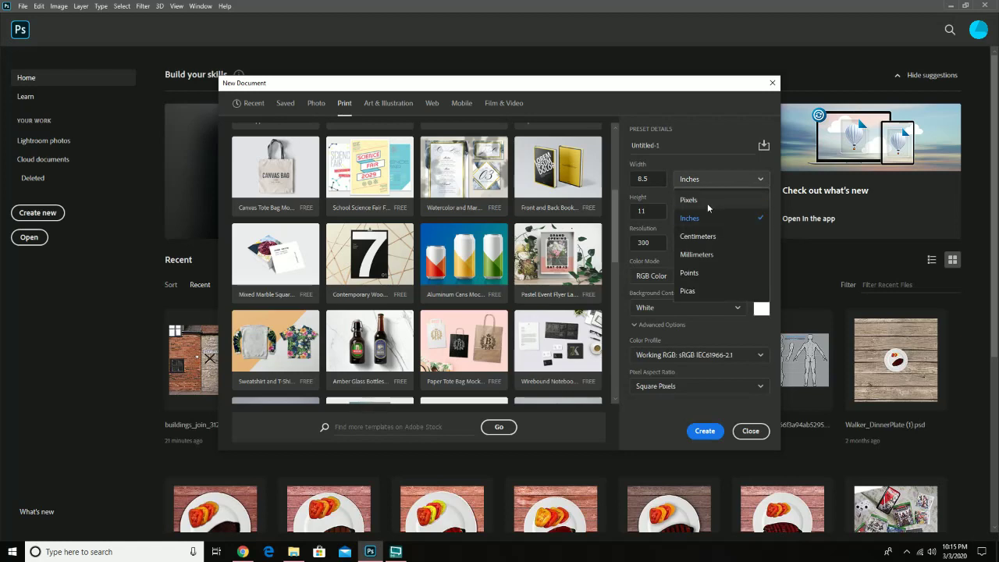
{"action": "left_click", "coordinate": [689, 217]}
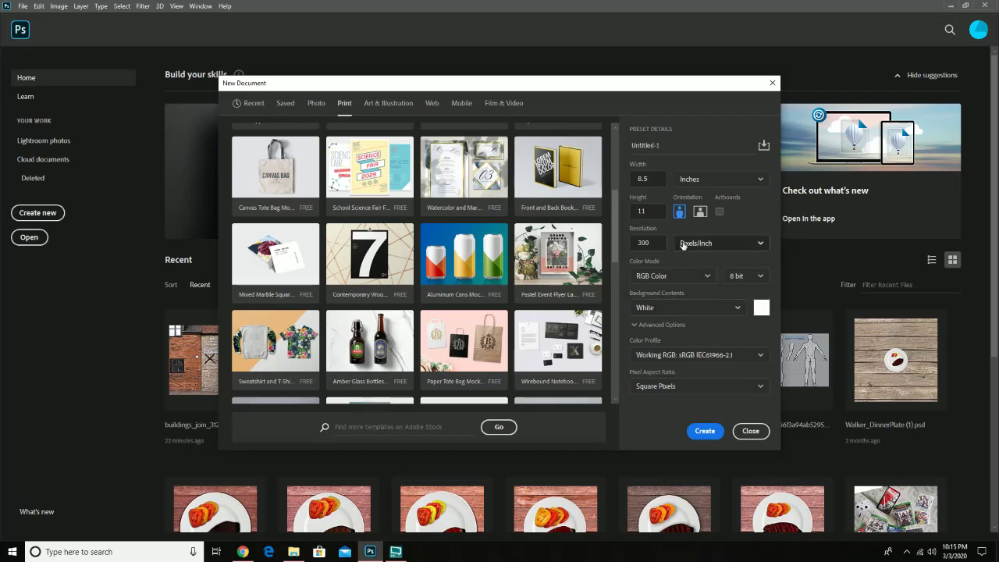
{"action": "left_click", "coordinate": [710, 434]}
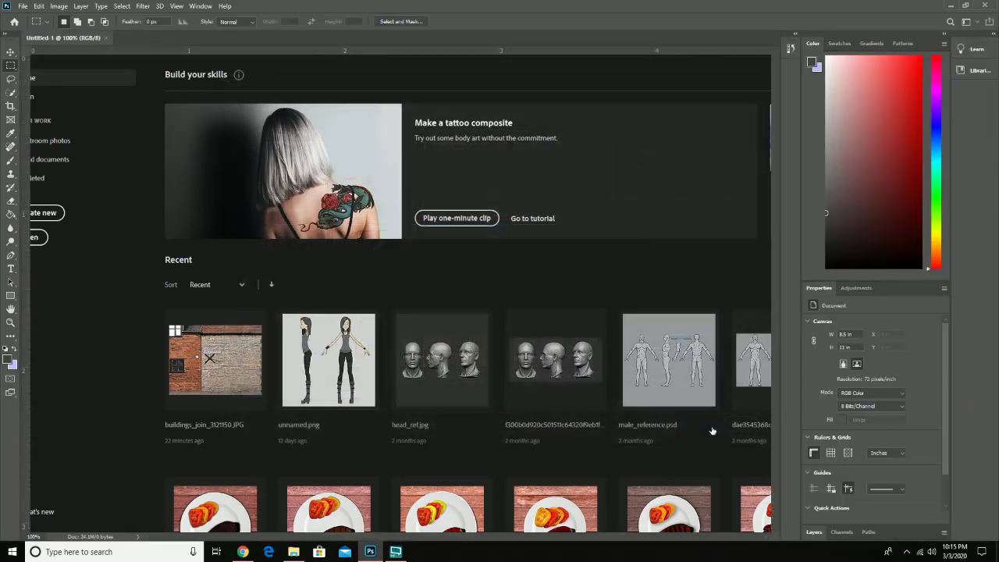
{"action": "left_click", "coordinate": [103, 37]}
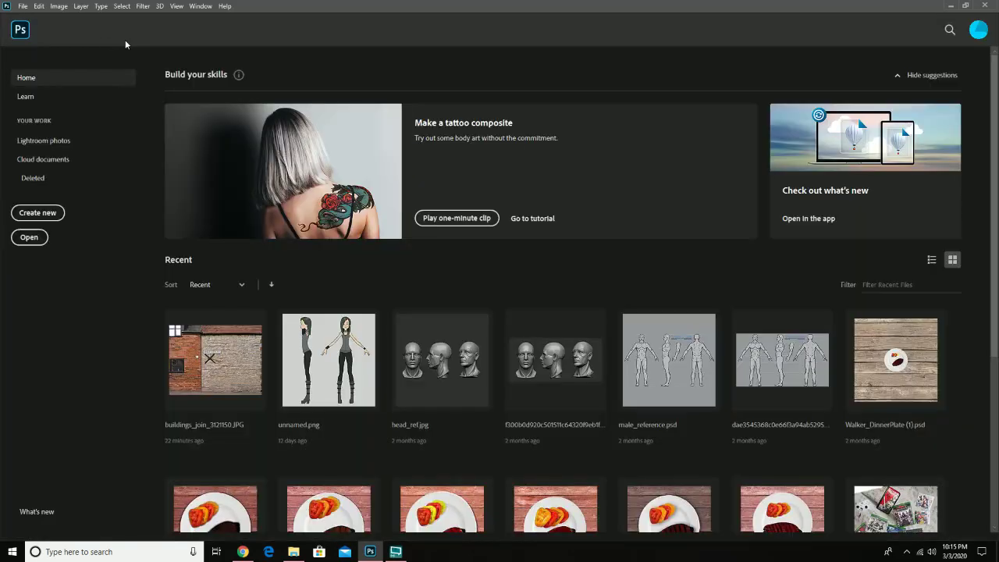
- Open the recent image buildings_join_3121150.JPG
{"action": "left_click", "coordinate": [213, 365]}
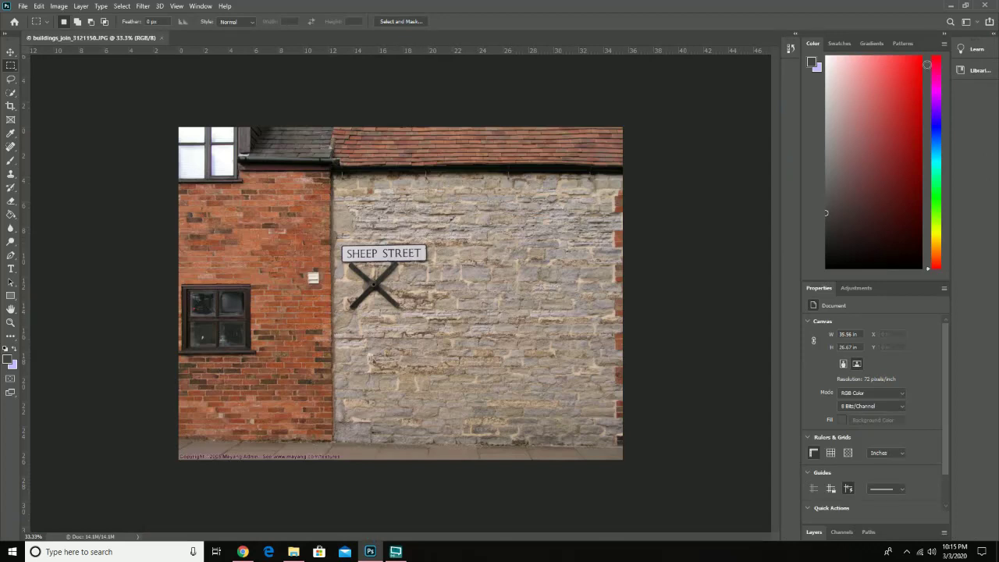
- Reset the Essentials workspace and collapse the Learn and Libraries panels to icons
{"action": "left_click", "coordinate": [967, 23]}
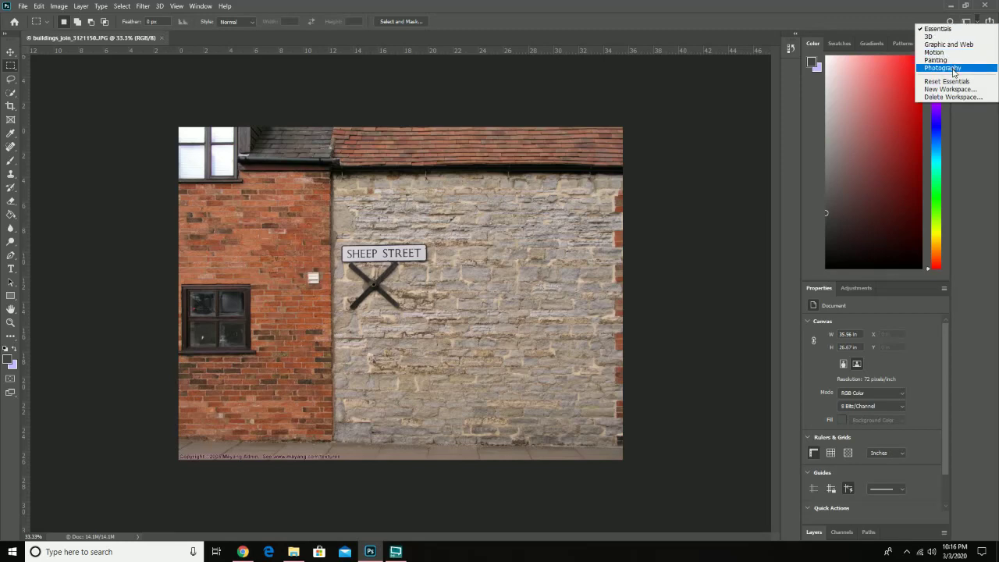
{"action": "left_click", "coordinate": [966, 22]}
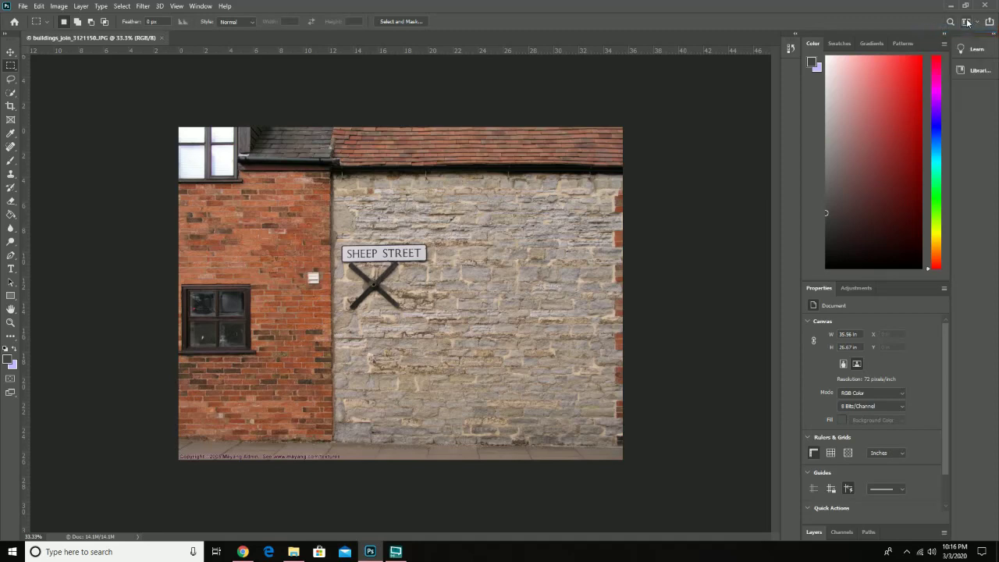
{"action": "left_click", "coordinate": [967, 22]}
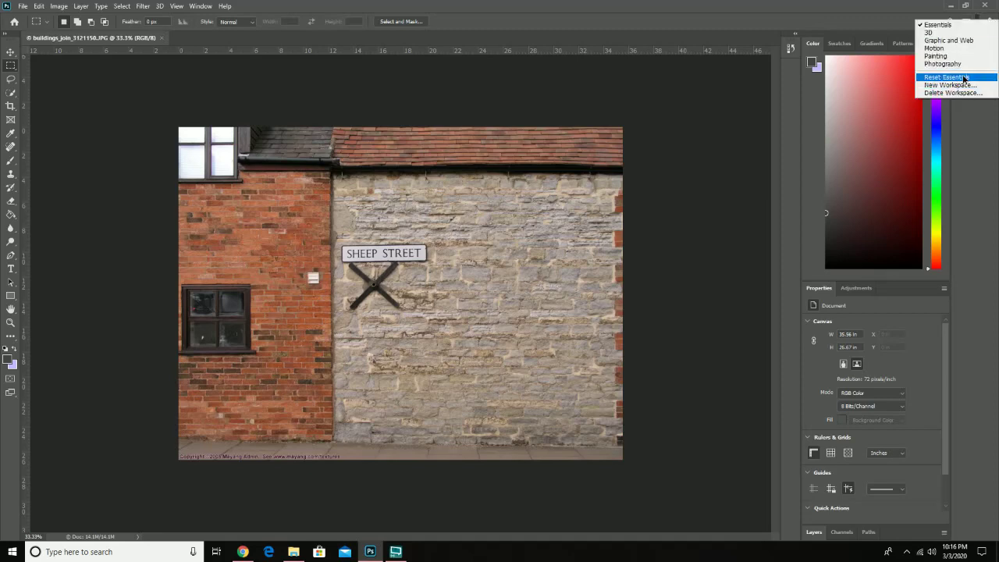
{"action": "left_click", "coordinate": [964, 78]}
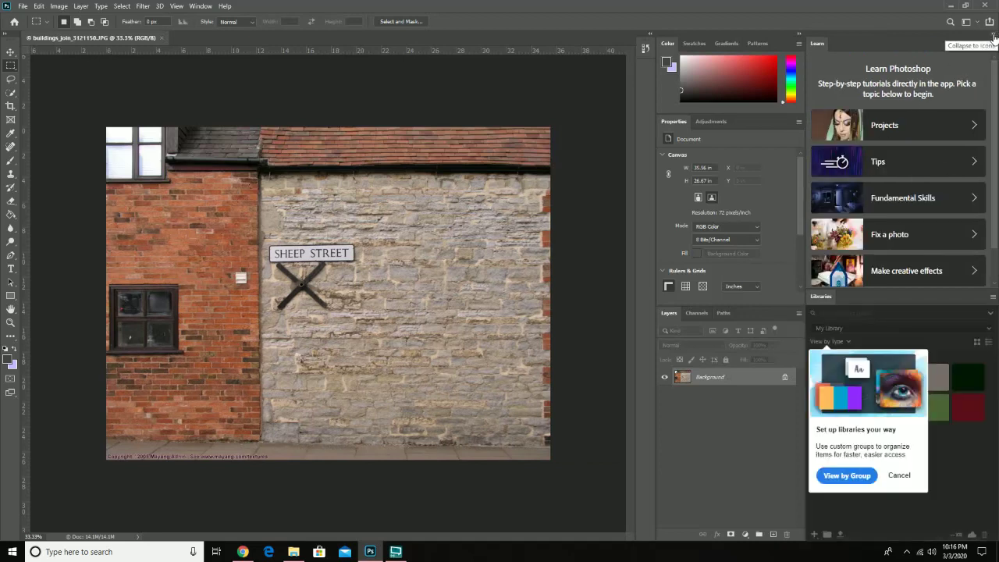
{"action": "left_click", "coordinate": [993, 36]}
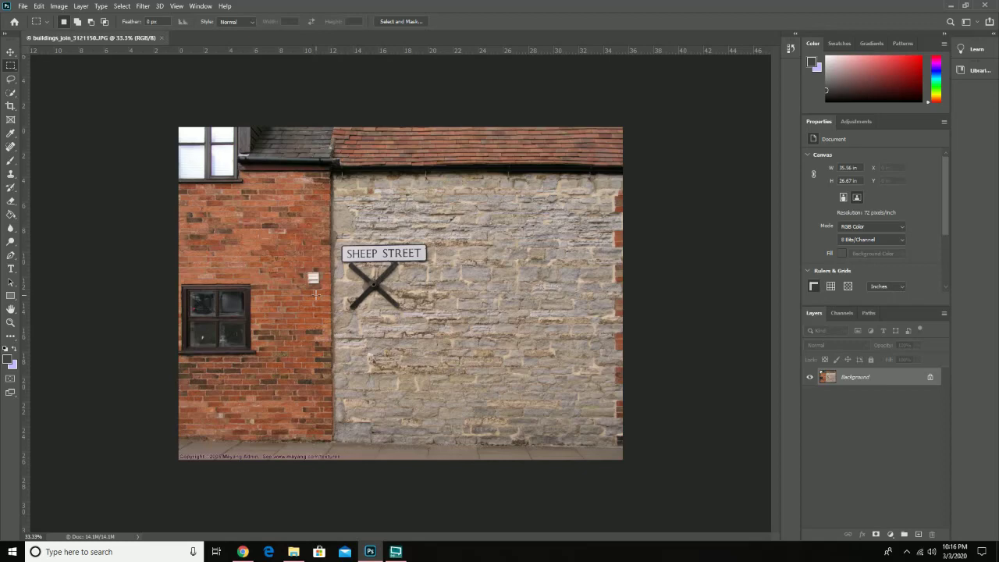
- Examine the X-shaped metal wall anchor below the street sign up close
{"action": "key", "text": "z"}
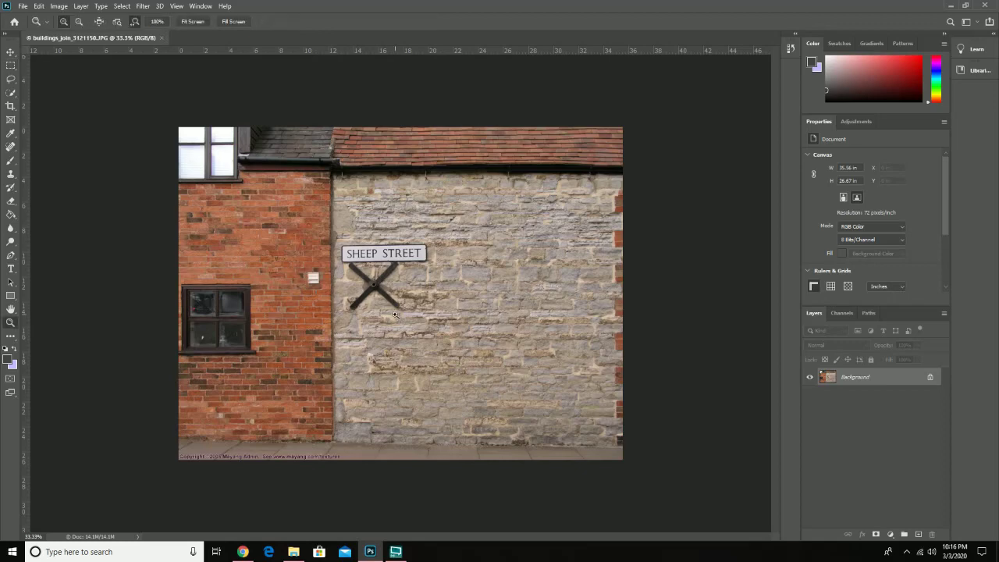
{"action": "left_click", "coordinate": [397, 293]}
{"action": "left_click", "coordinate": [398, 293]}
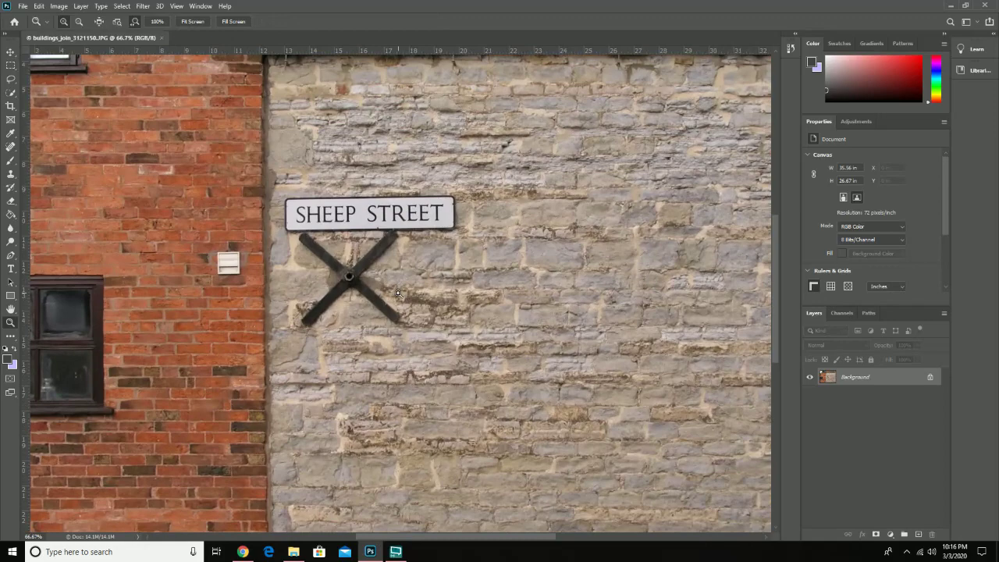
{"action": "left_click", "coordinate": [398, 293]}
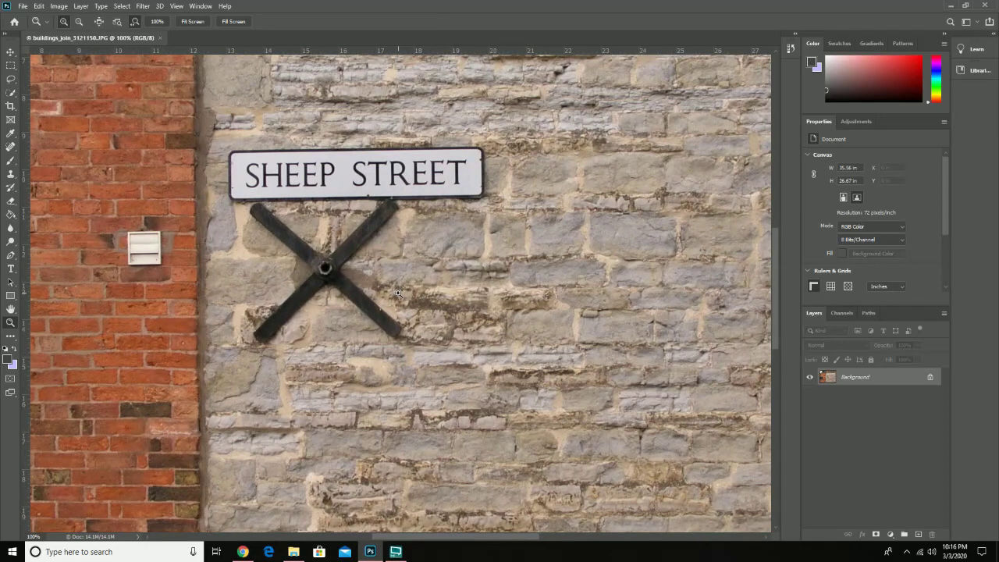
{"action": "left_click", "coordinate": [398, 301], "text": "alt"}
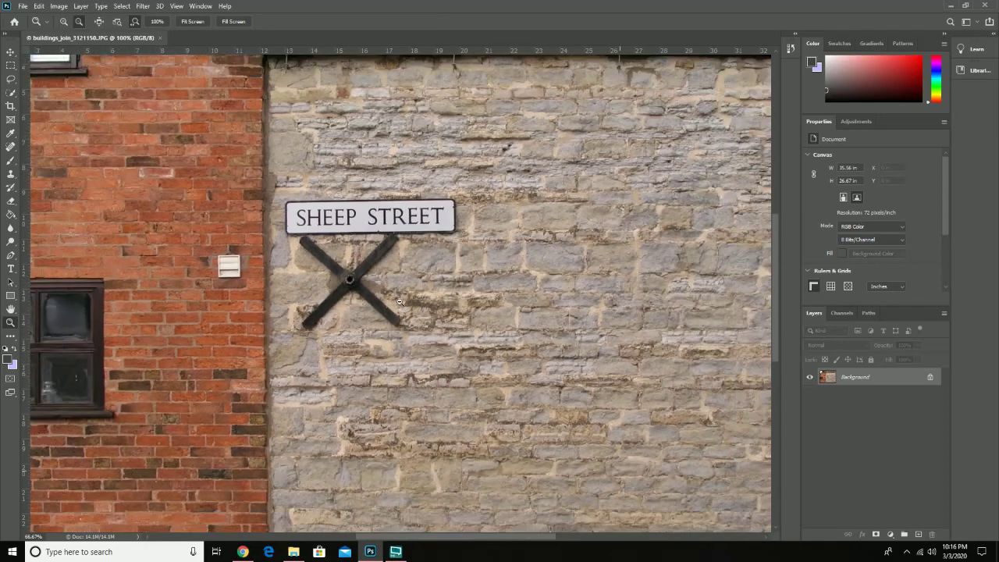
{"action": "left_click", "coordinate": [398, 302], "text": "alt"}
{"action": "left_click", "coordinate": [399, 301], "text": "alt"}
{"action": "left_click", "coordinate": [377, 282]}
{"action": "left_click", "coordinate": [377, 282]}
{"action": "left_click", "coordinate": [377, 282]}
{"action": "left_click", "coordinate": [377, 283]}
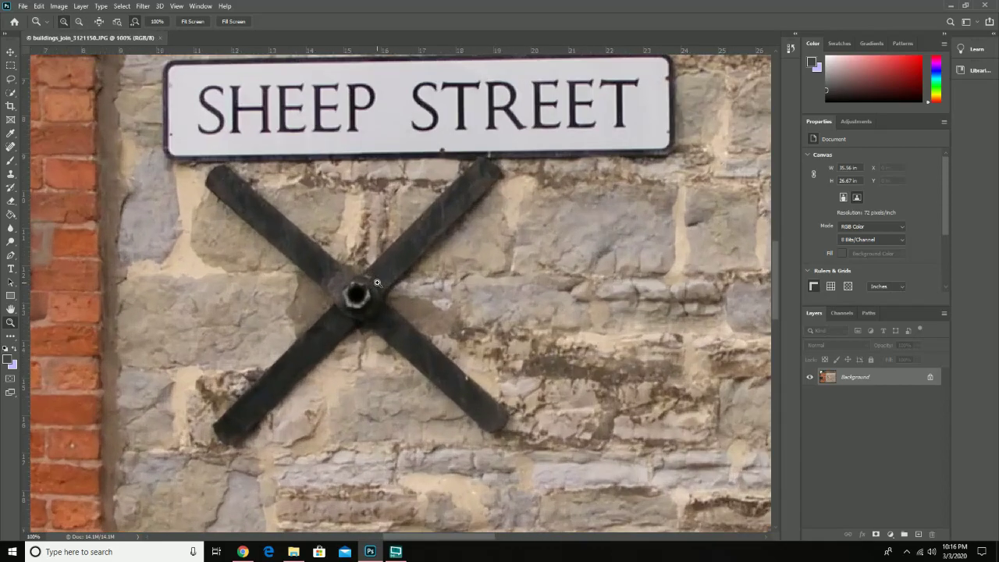
- Examine the SHEEP STREET sign at 300% zoom, and return to a 50% view of the building wall
{"action": "scroll", "coordinate": [383, 316], "scroll_direction": "up", "scroll_amount": 2}
{"action": "left_click_drag", "start_coordinate": [382, 317], "coordinate": [418, 467]}
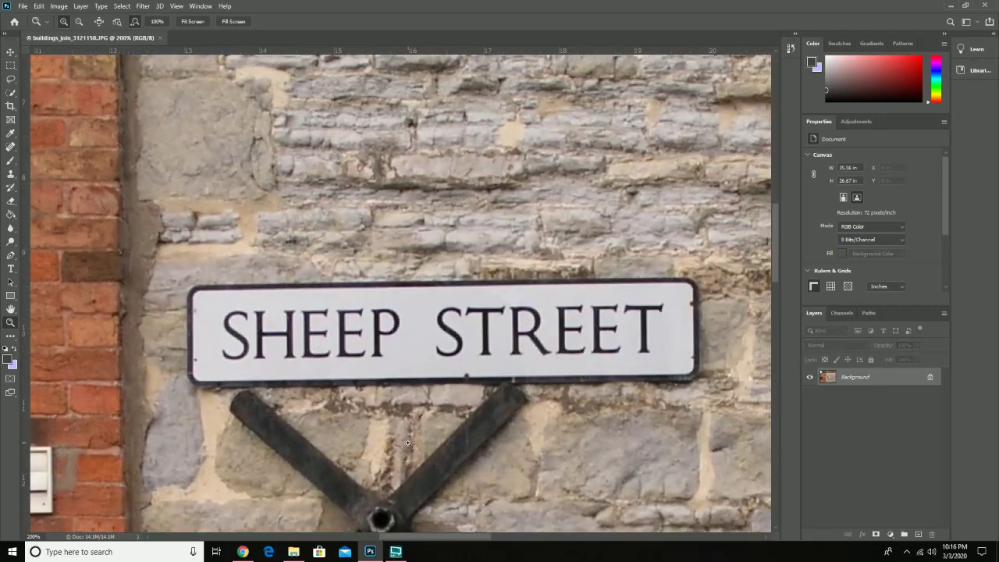
{"action": "left_click", "coordinate": [458, 333]}
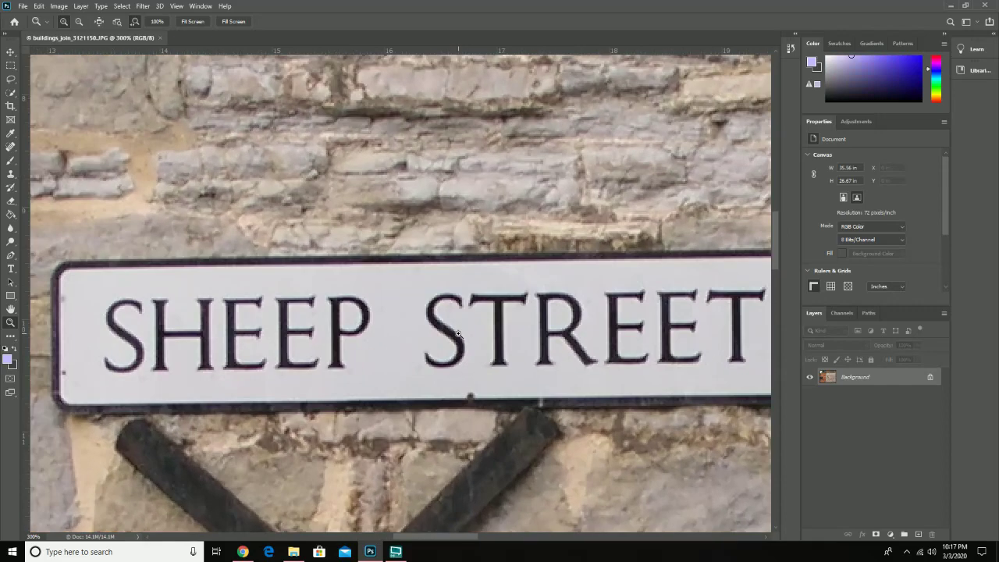
{"action": "left_click", "coordinate": [459, 335], "text": "alt"}
{"action": "left_click", "coordinate": [460, 336], "text": "alt"}
{"action": "left_click", "coordinate": [461, 338], "text": "alt"}
{"action": "left_click", "coordinate": [463, 341], "text": "alt"}
{"action": "left_click_drag", "start_coordinate": [463, 340], "coordinate": [401, 264]}
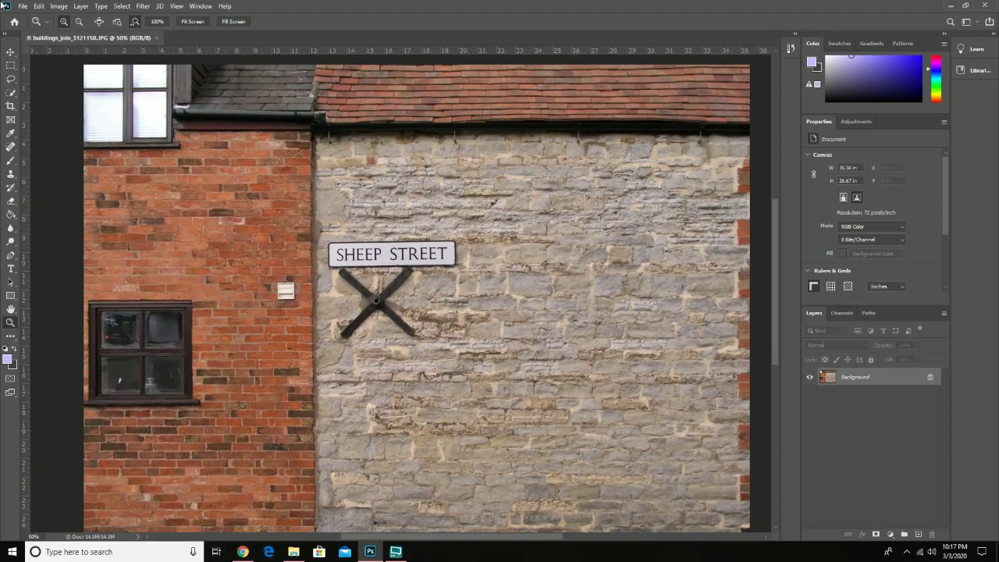
- Activate the Rectangular Marquee tool and open DoorsMetalSingle0164_M.jpg from the pictures folder
{"action": "left_click", "coordinate": [11, 53]}
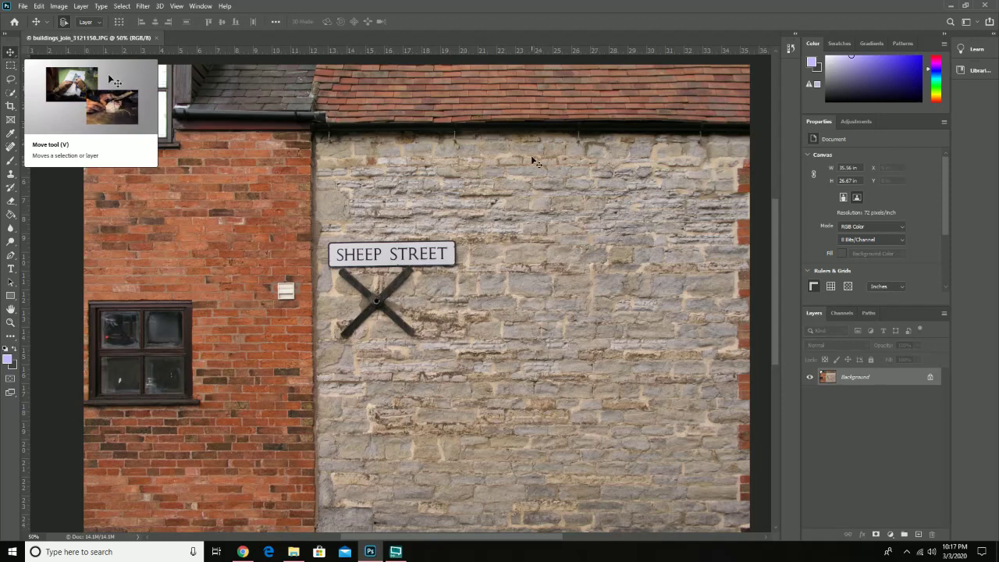
{"action": "left_click", "coordinate": [9, 67]}
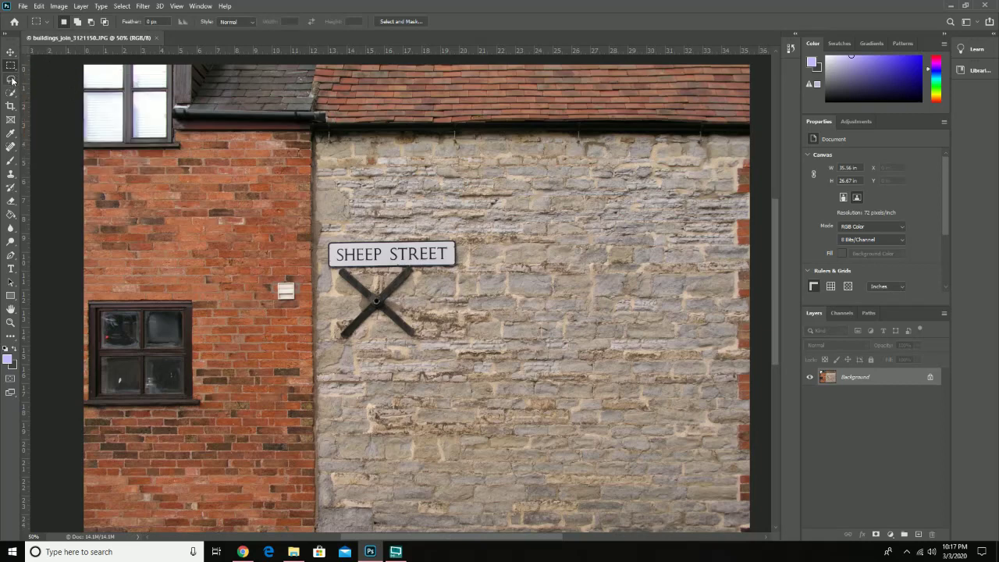
{"action": "left_click", "coordinate": [23, 6]}
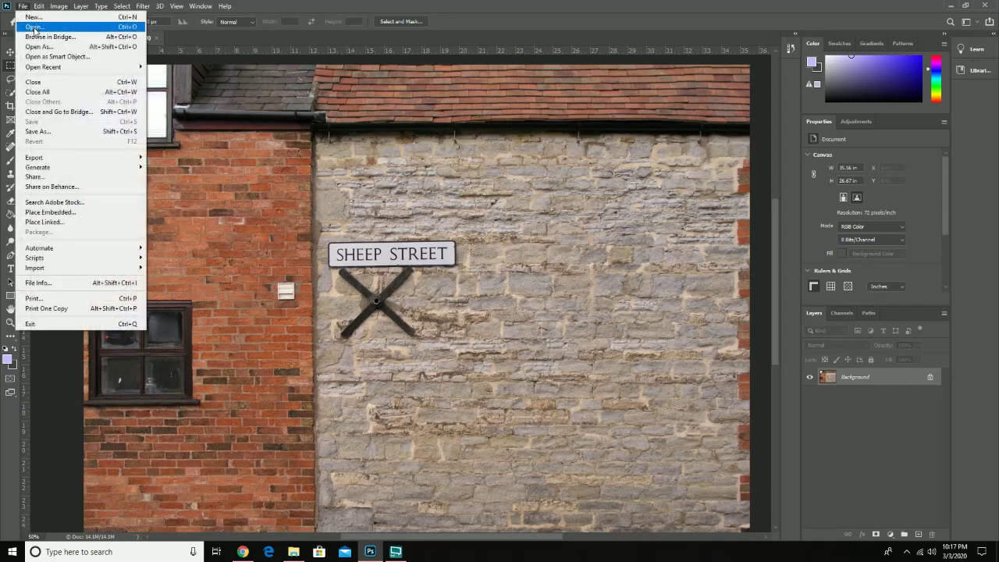
{"action": "left_click", "coordinate": [34, 27]}
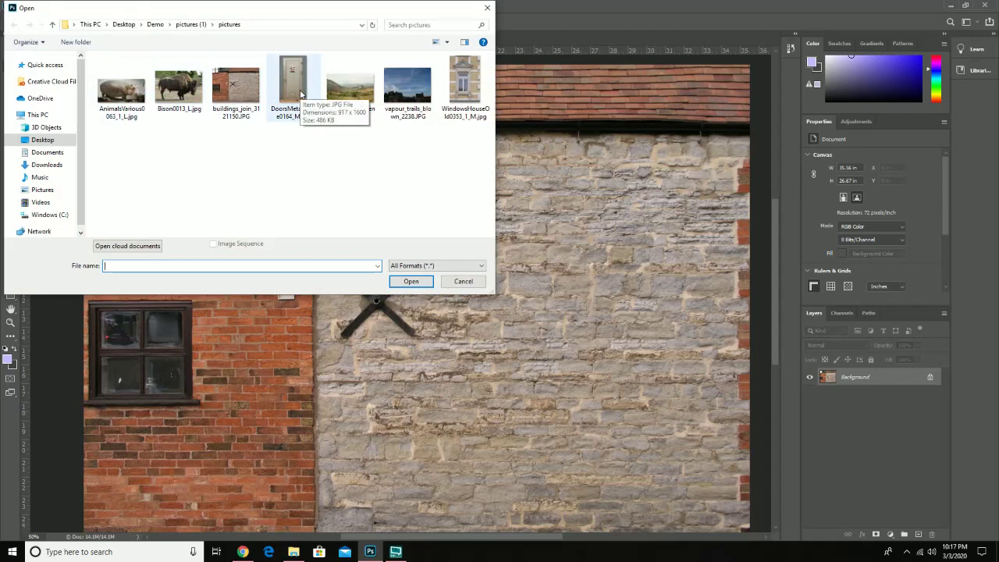
{"action": "left_click", "coordinate": [301, 94]}
{"action": "double_click", "coordinate": [299, 93]}
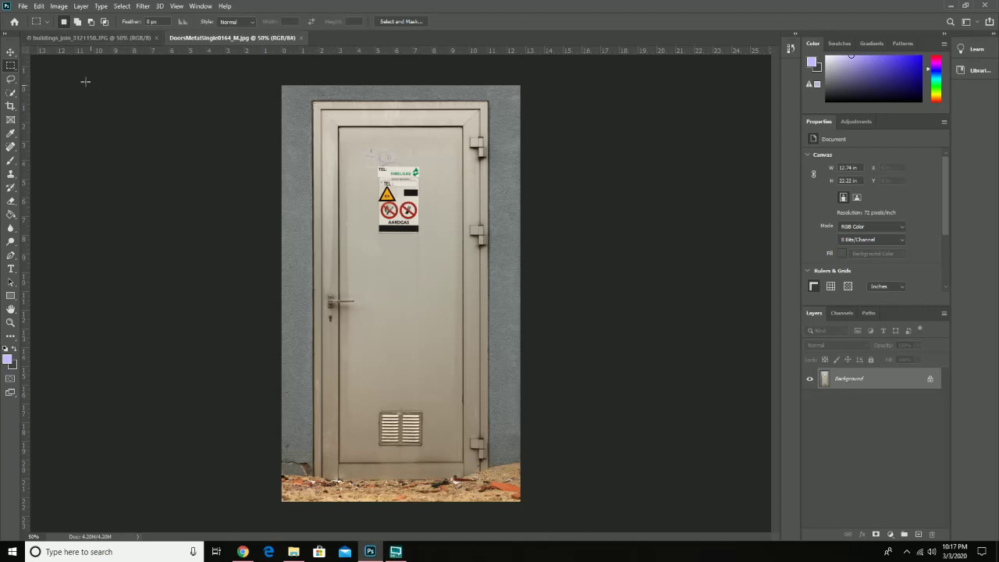
- Select the door and its frame with the Rectangular Marquee tool, and clear the selection again
{"action": "right_click", "coordinate": [10, 69]}
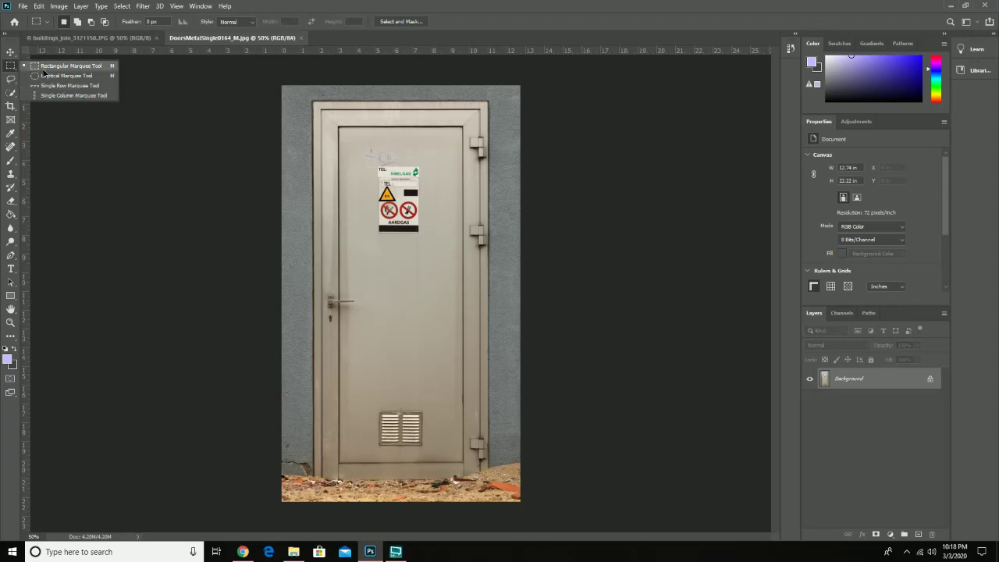
{"action": "left_click", "coordinate": [43, 67]}
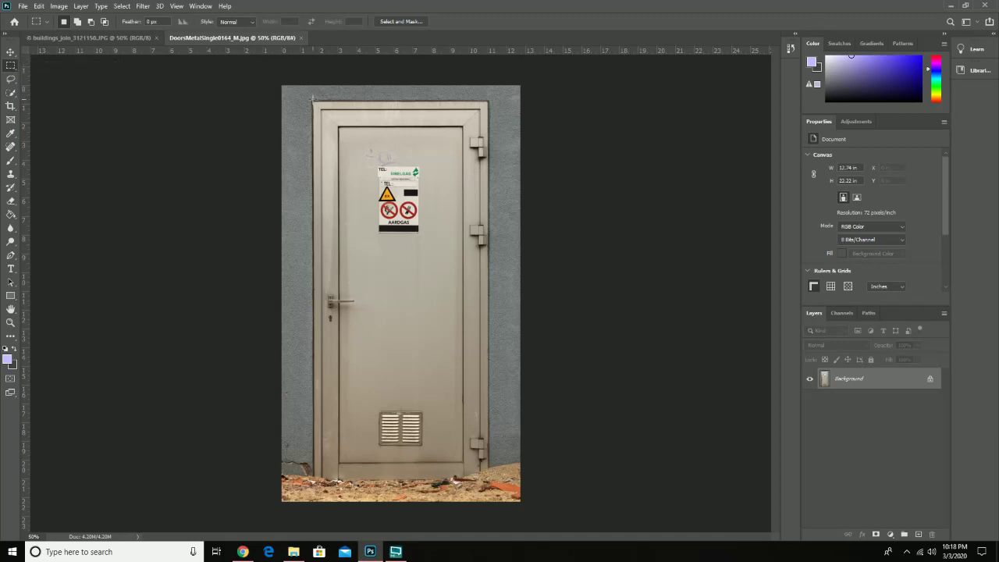
{"action": "left_click_drag", "start_coordinate": [312, 99], "coordinate": [488, 468]}
{"action": "right_click", "coordinate": [333, 167]}
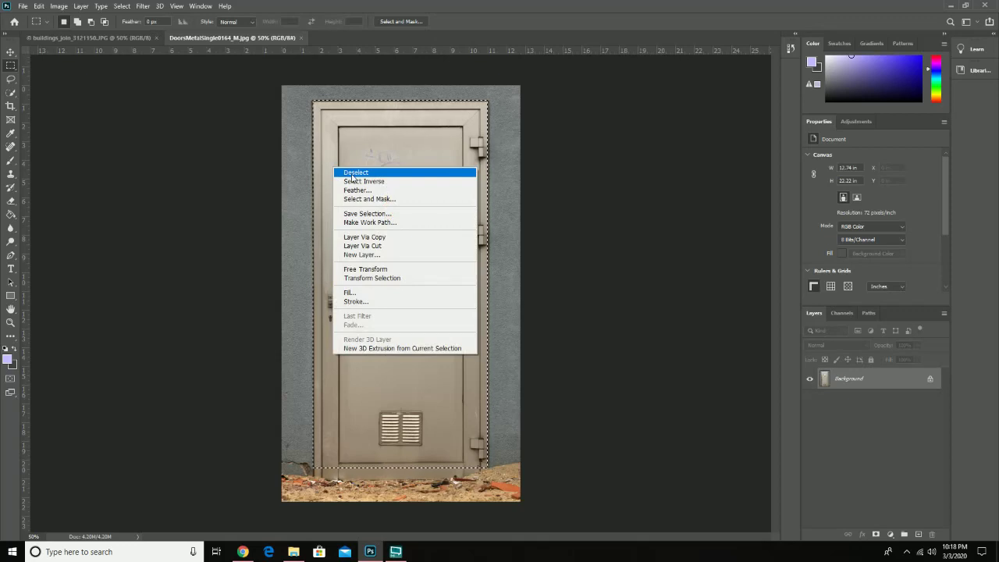
{"action": "left_click", "coordinate": [352, 174]}
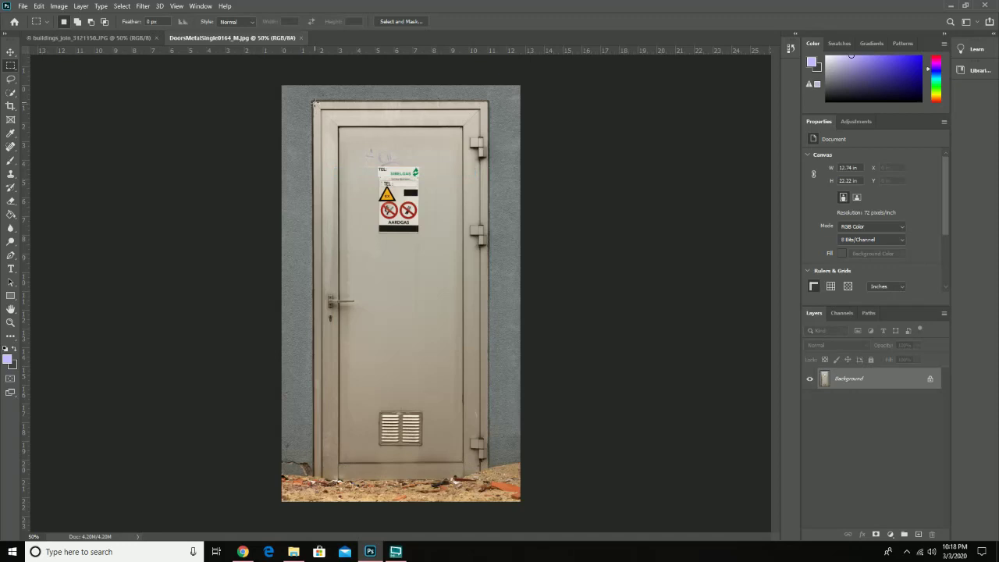
- Select the metal door including its frame with a rectangular marquee and copy it
{"action": "left_click_drag", "start_coordinate": [311, 100], "coordinate": [490, 467]}
{"action": "left_click", "coordinate": [38, 7]}
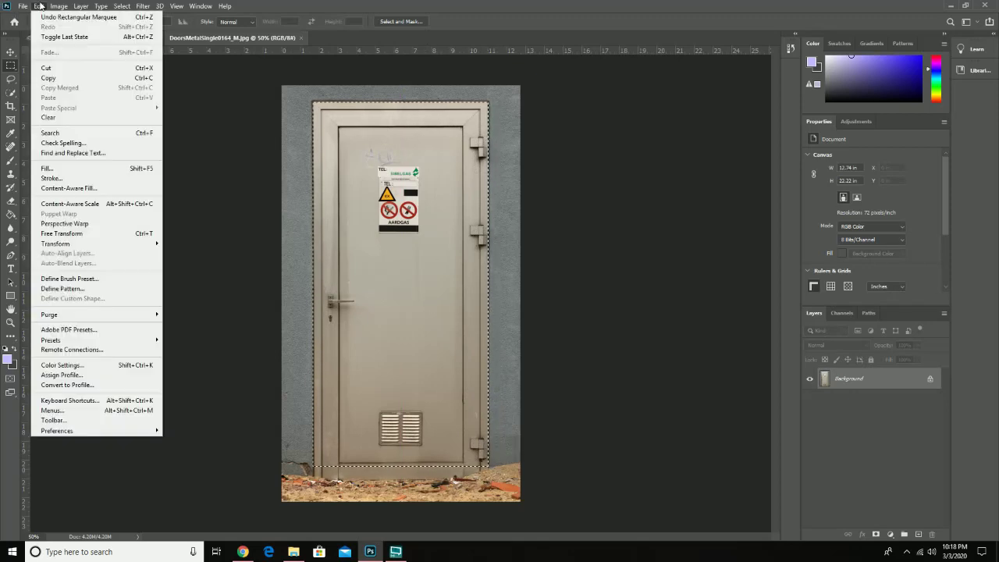
{"action": "left_click", "coordinate": [146, 81]}
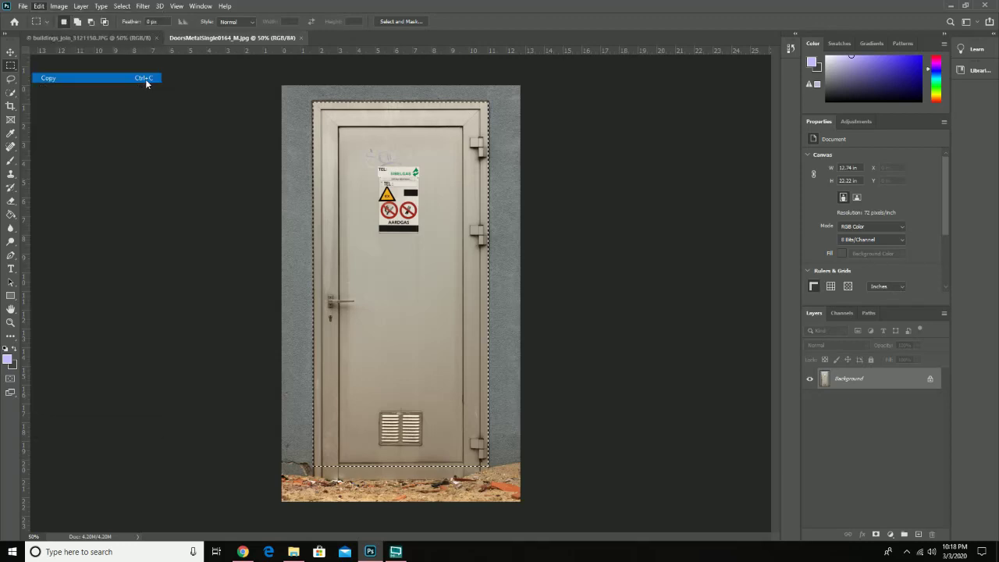
- Paste the copied door into the buildings_join_3121150.JPG photo
{"action": "left_click", "coordinate": [110, 39]}
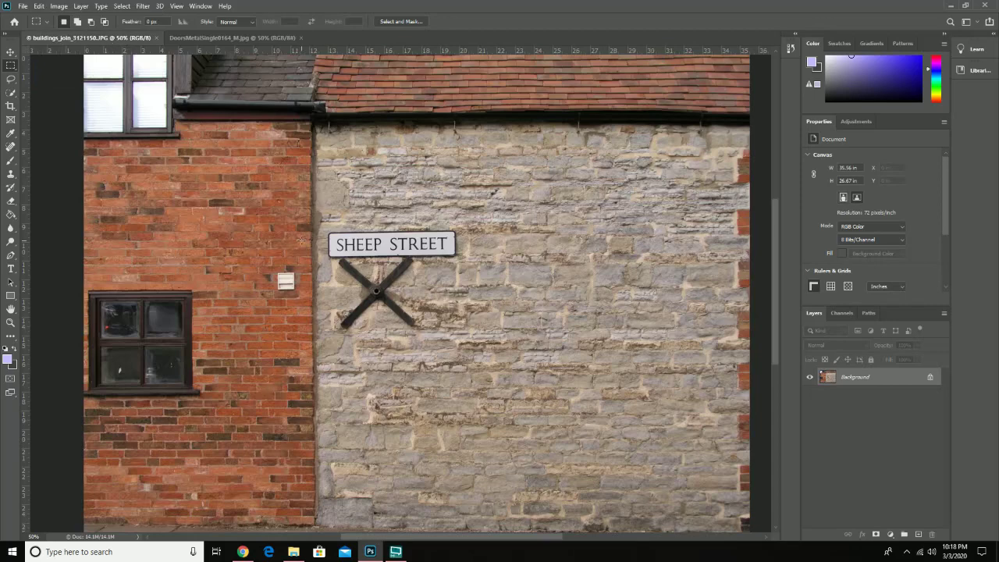
{"action": "key", "text": "z"}
{"action": "left_click", "coordinate": [335, 233]}
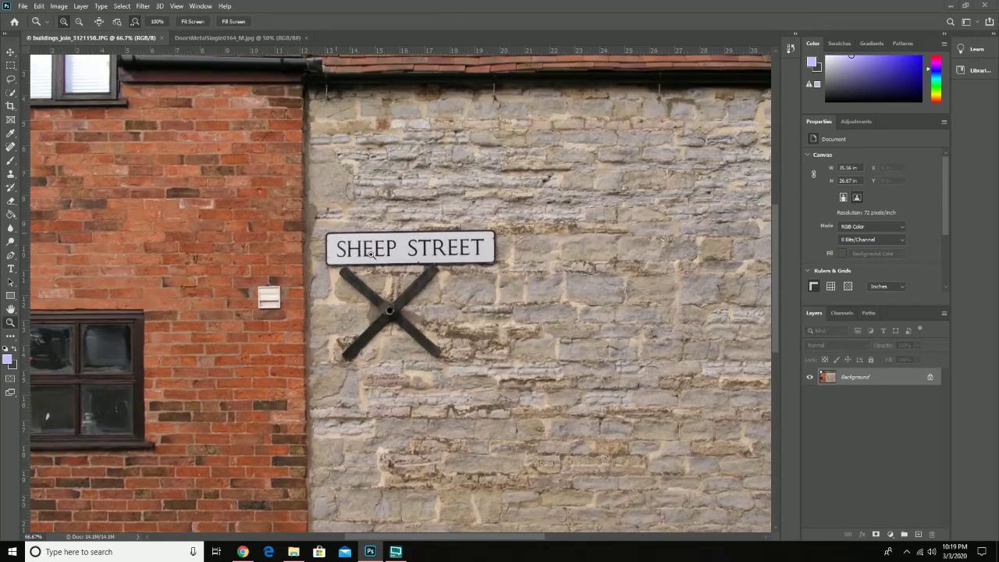
{"action": "key", "text": "super"}
{"action": "key", "text": "super"}
{"action": "left_click", "coordinate": [432, 178], "text": "alt"}
{"action": "left_click", "coordinate": [432, 178], "text": "alt"}
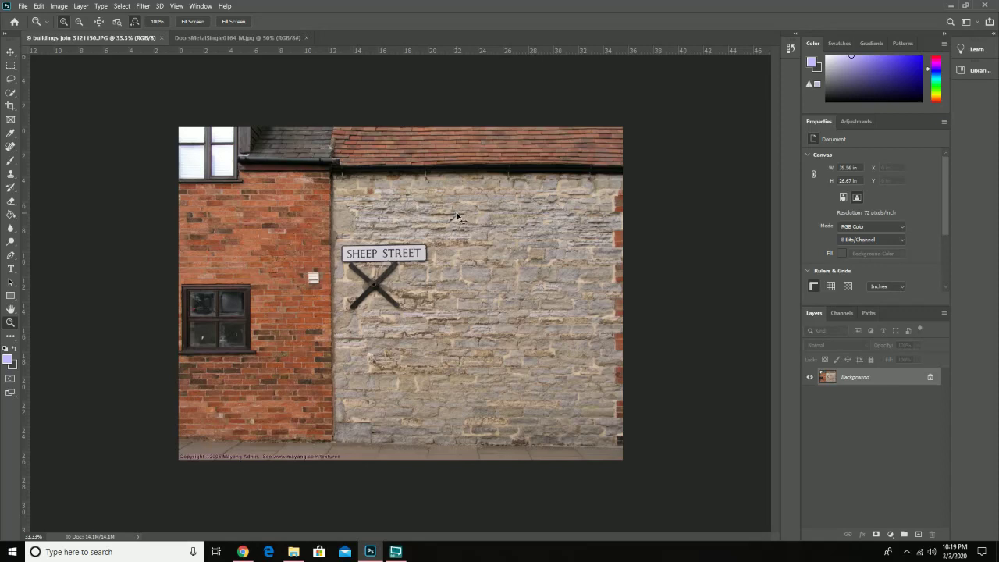
{"action": "key", "text": "ctrl+v"}
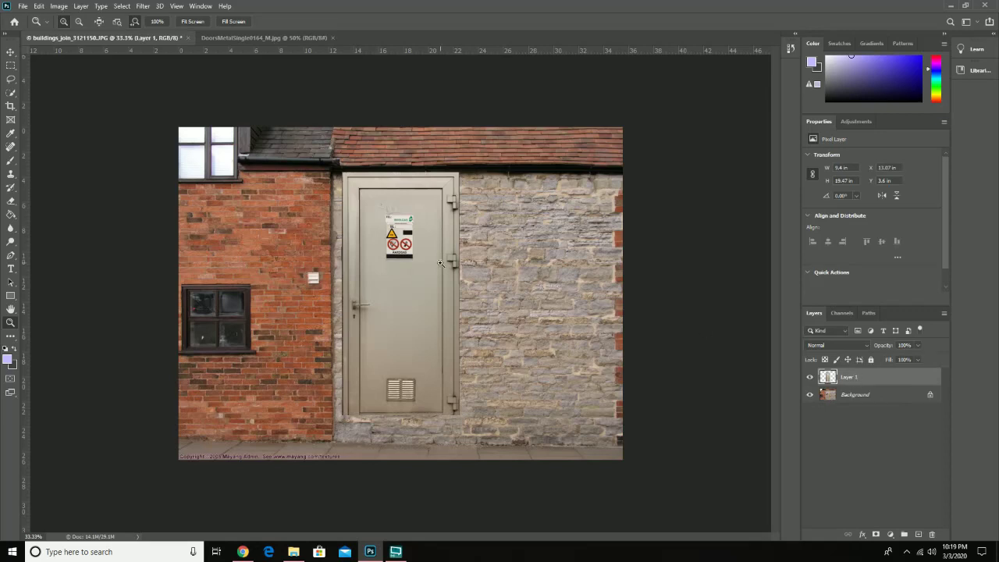
- Move the pasted door onto the stone wall to the right of the SHEEP STREET sign, with its base near the pavement
{"action": "left_click", "coordinate": [9, 51]}
{"action": "left_click_drag", "start_coordinate": [432, 289], "coordinate": [511, 336]}
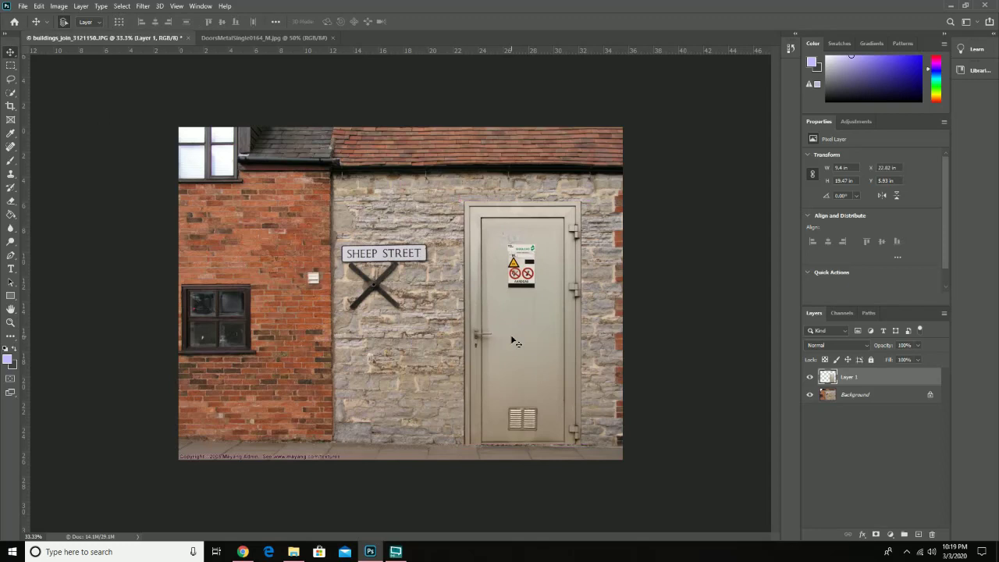
{"action": "left_click_drag", "start_coordinate": [540, 392], "coordinate": [534, 387]}
{"action": "left_click_drag", "start_coordinate": [531, 393], "coordinate": [531, 394]}
- Shift the door slightly right and down so its base meets the pavement, at about X 23.56 in, Y 6.15 in
{"action": "key", "text": "z"}
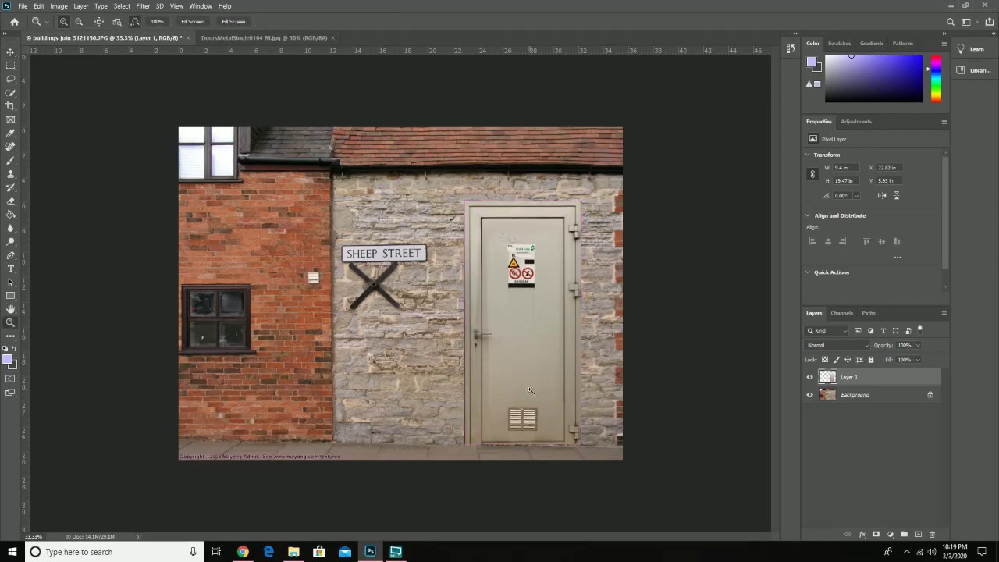
{"action": "left_click_drag", "start_coordinate": [529, 389], "coordinate": [530, 390]}
{"action": "left_click_drag", "start_coordinate": [536, 423], "coordinate": [474, 334]}
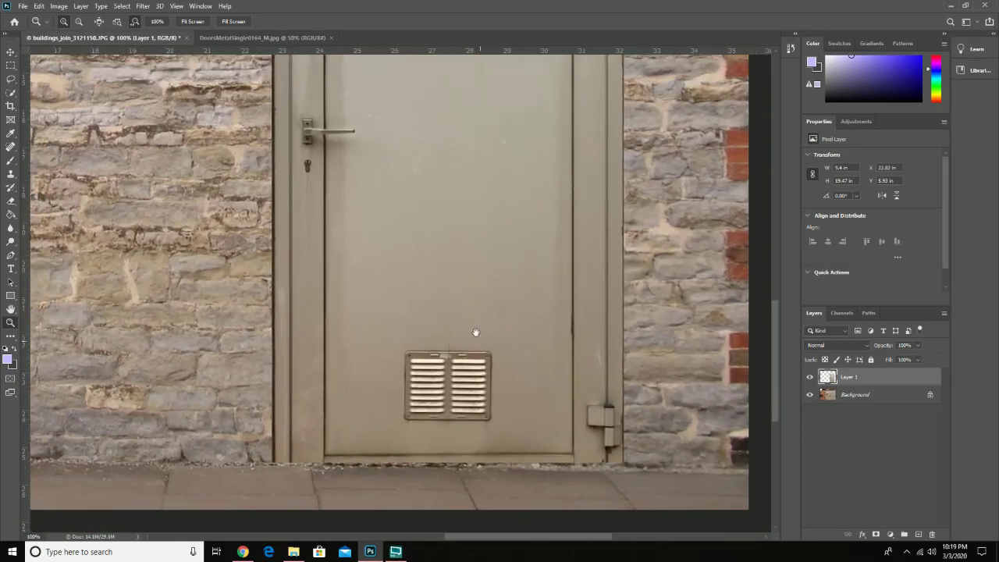
{"action": "key", "text": "v"}
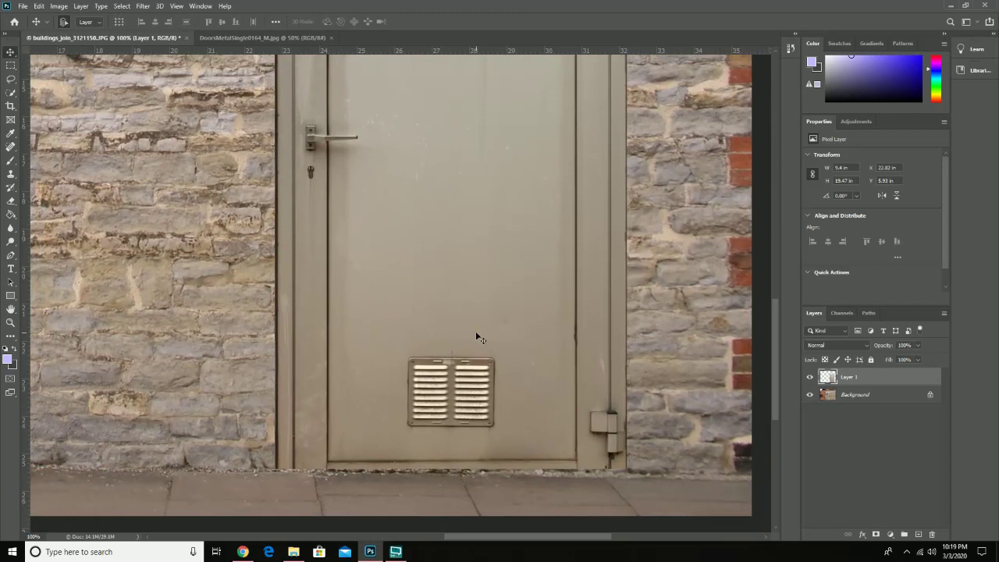
{"action": "left_click_drag", "start_coordinate": [486, 303], "coordinate": [514, 314]}
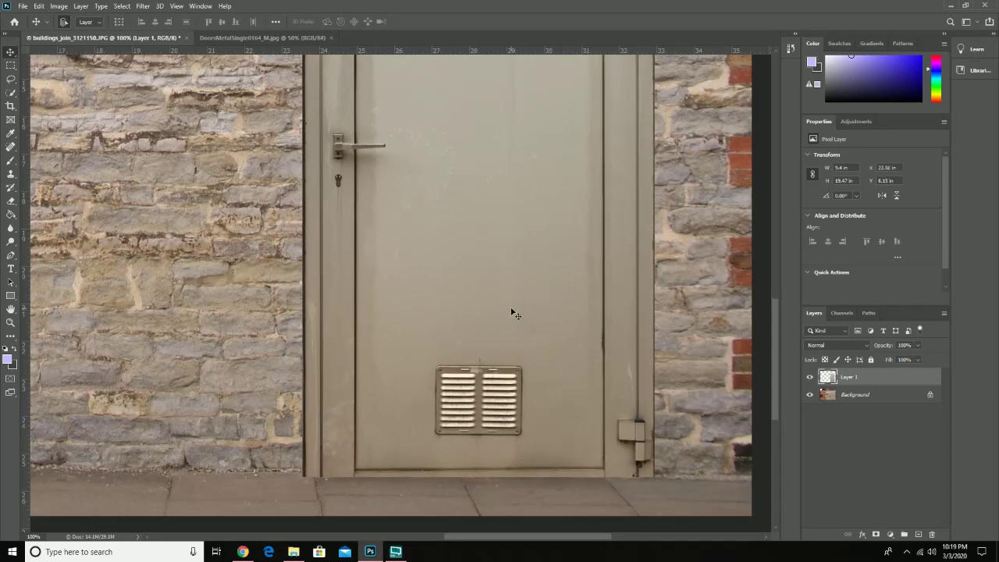
- Examine the door's placement and size against the whole building facade, and return to a 50% view
{"action": "key", "text": "z"}
{"action": "key", "text": "super"}
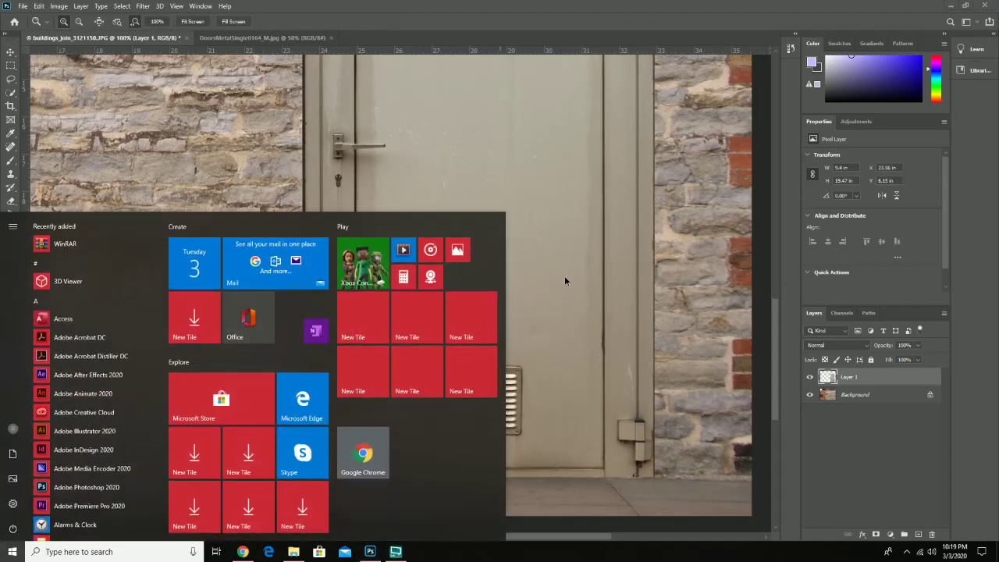
{"action": "key", "text": "super"}
{"action": "left_click", "coordinate": [564, 277], "text": "alt"}
{"action": "left_click", "coordinate": [564, 277], "text": "alt"}
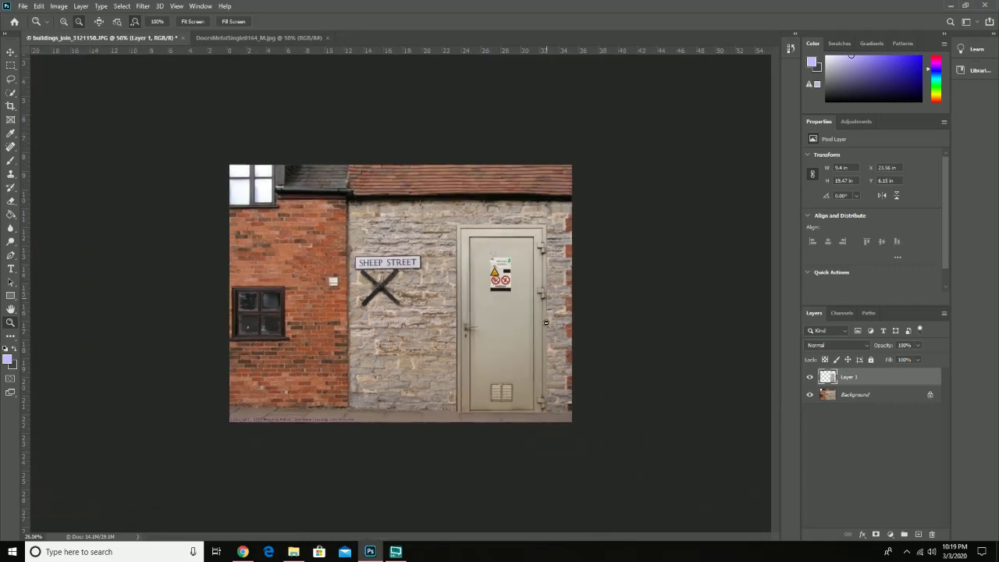
{"action": "left_click", "coordinate": [568, 307], "text": "alt"}
{"action": "left_click", "coordinate": [517, 313]}
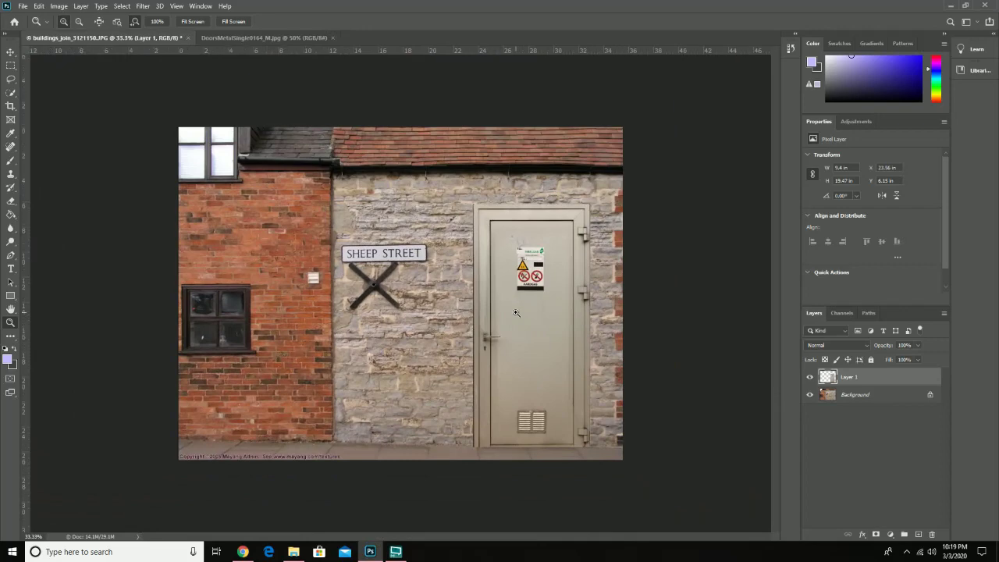
{"action": "left_click", "coordinate": [516, 313]}
{"action": "left_click_drag", "start_coordinate": [473, 292], "coordinate": [529, 296]}
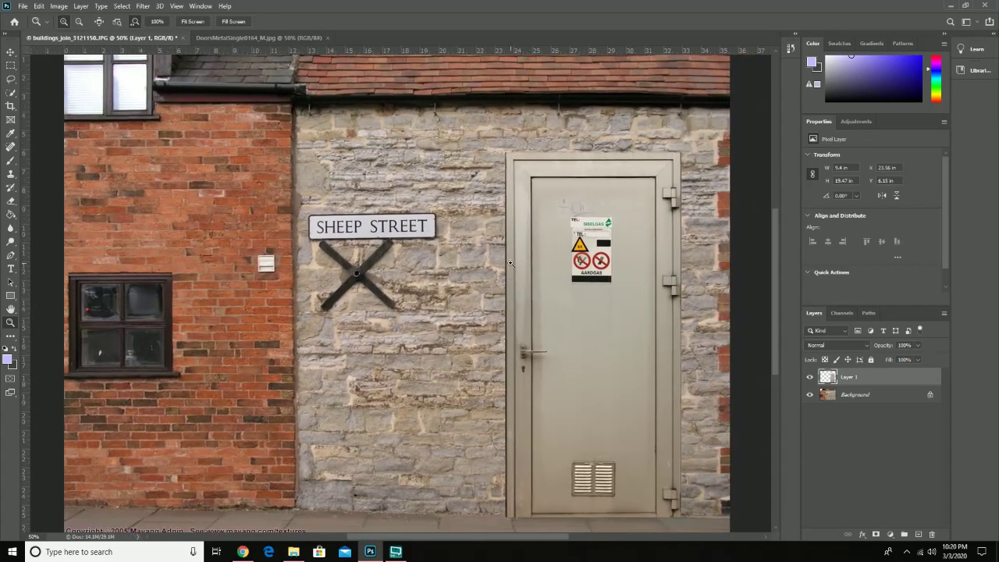
- Rename the pasted door's layer as door
{"action": "double_click", "coordinate": [852, 377]}
{"action": "type", "text": "s"}
{"action": "key", "text": "Return"}
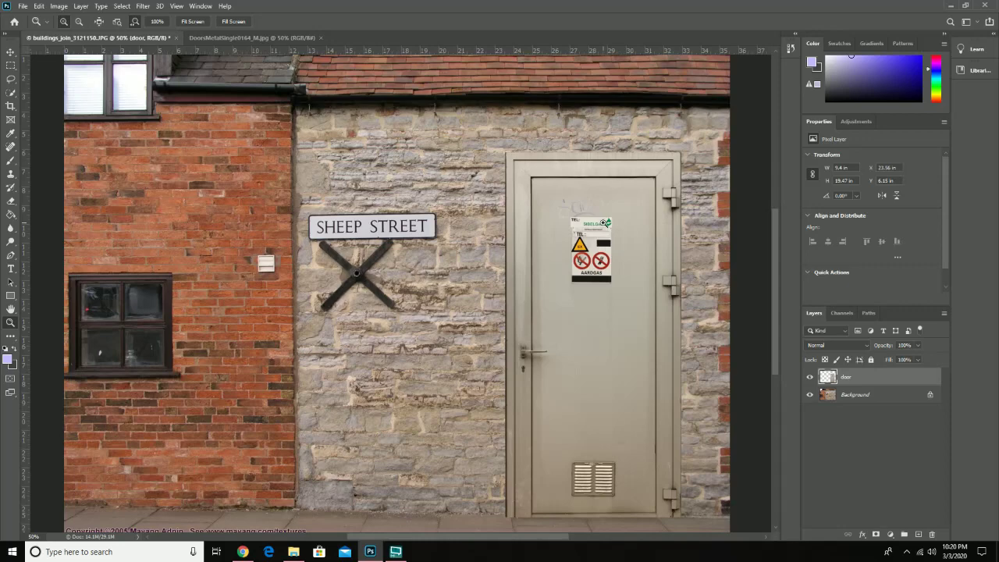
- Scale the door layer proportionally to about 90% with Free Transform, and undo a trial clockwise rotation of about 18°
{"action": "left_click", "coordinate": [38, 6]}
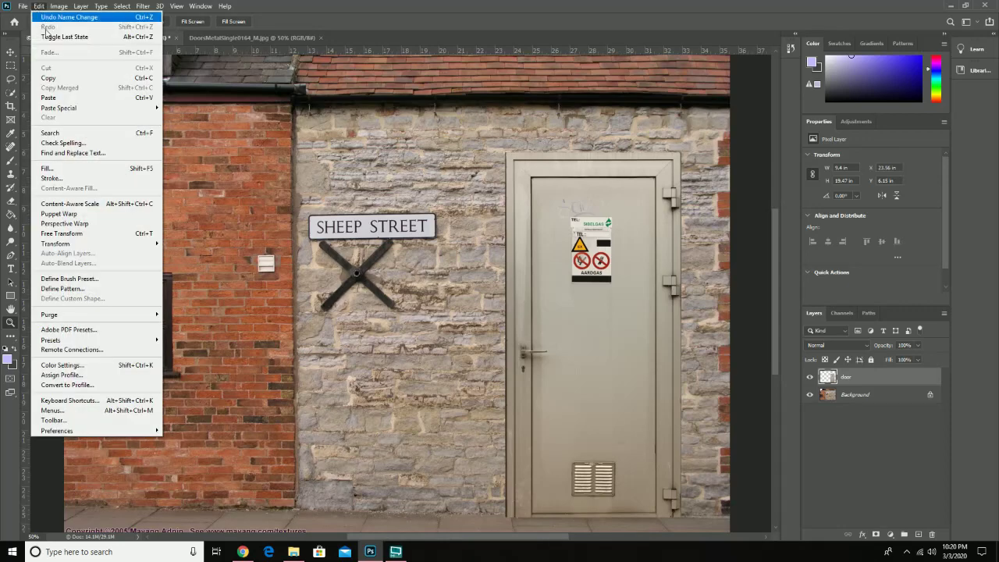
{"action": "mouse_move", "coordinate": [123, 244]}
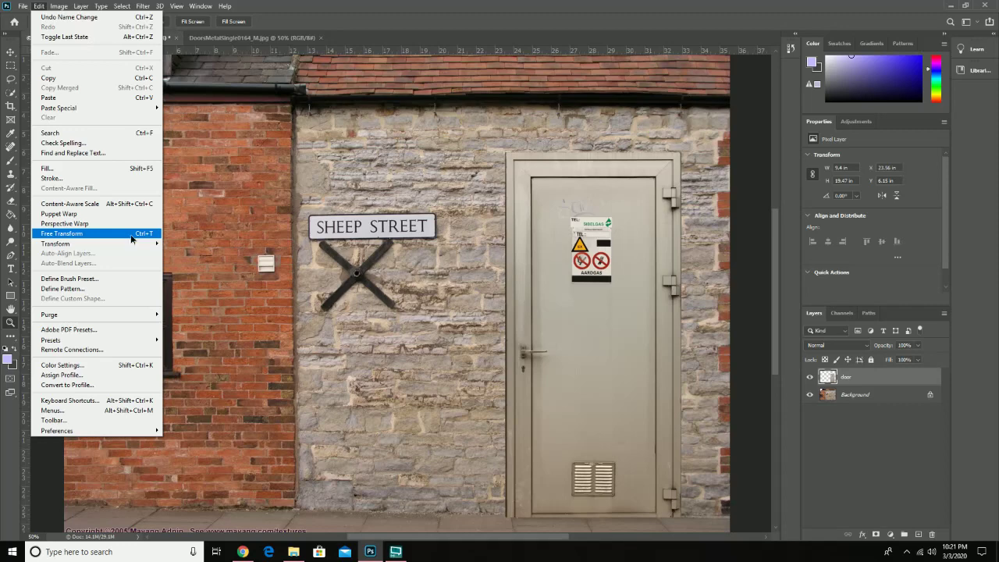
{"action": "left_click", "coordinate": [131, 234]}
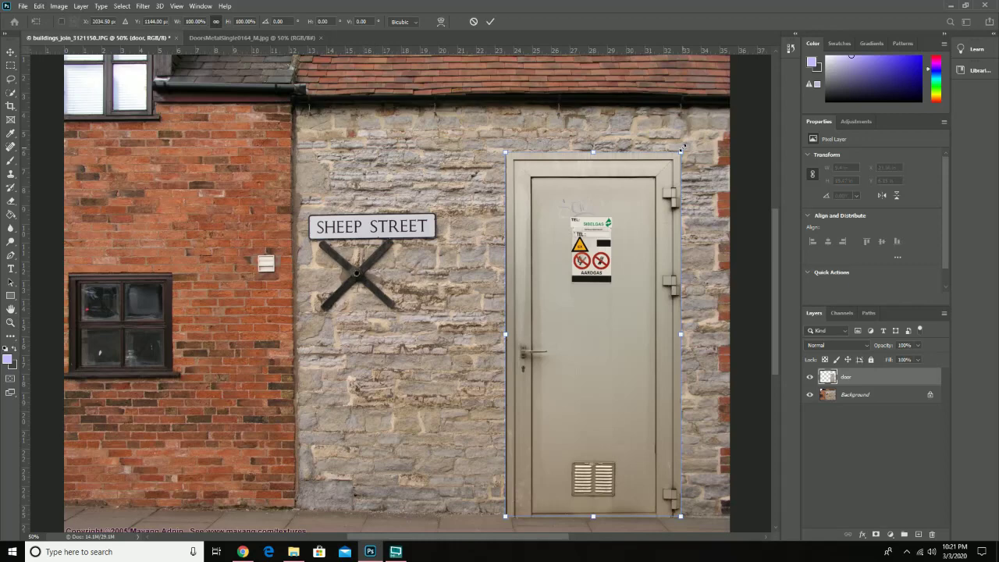
{"action": "left_click_drag", "start_coordinate": [682, 148], "coordinate": [665, 183]}
{"action": "left_click_drag", "start_coordinate": [567, 291], "coordinate": [571, 257]}
{"action": "left_click_drag", "start_coordinate": [476, 154], "coordinate": [540, 152]}
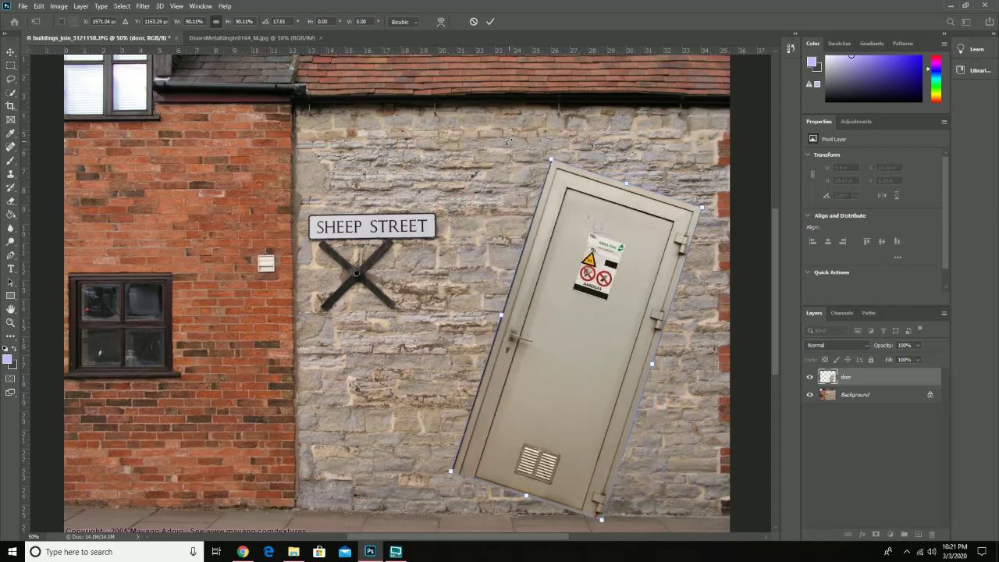
{"action": "key", "text": "ctrl+z"}
- Scale the door down to about 81.5%, position it on the stone wall with its base at the pavement, and commit the transform
{"action": "left_click_drag", "start_coordinate": [620, 230], "coordinate": [626, 249]}
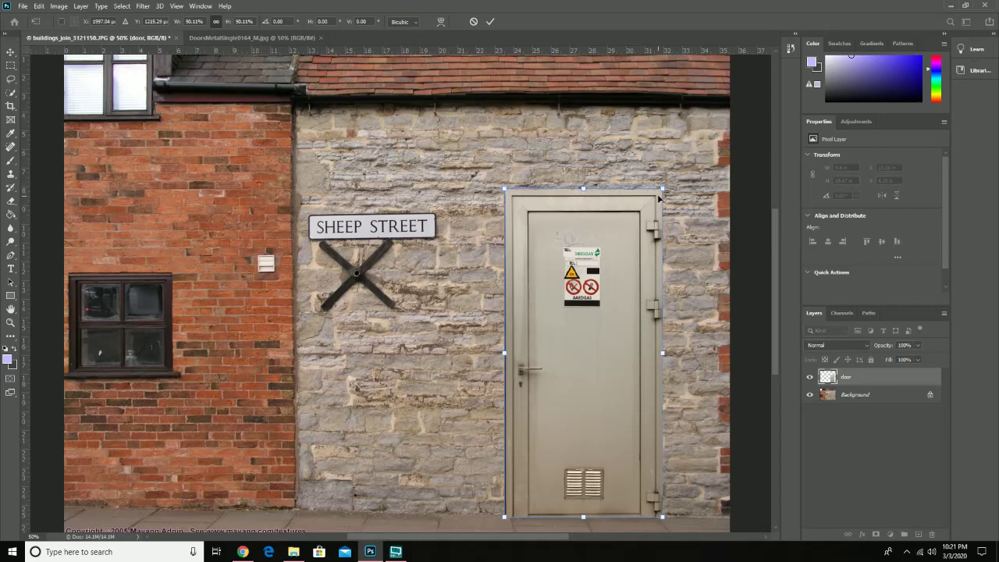
{"action": "left_click_drag", "start_coordinate": [660, 190], "coordinate": [641, 216]}
{"action": "left_click_drag", "start_coordinate": [612, 260], "coordinate": [632, 259]}
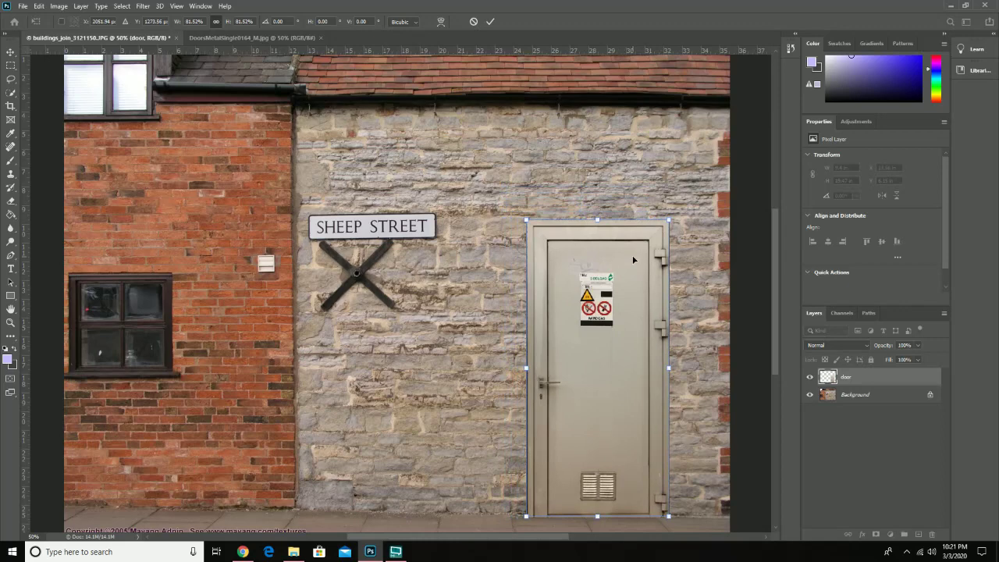
{"action": "key", "text": "z"}
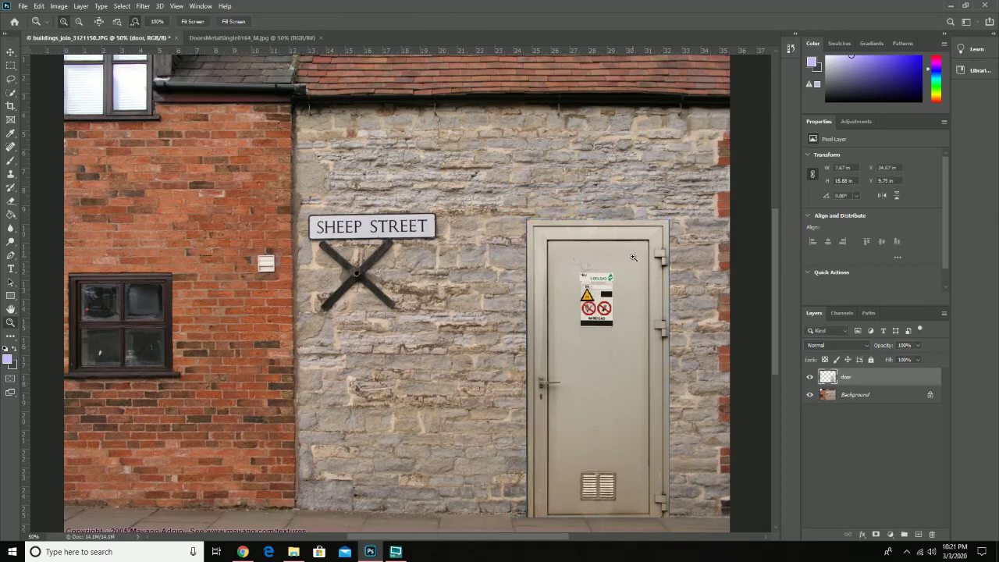
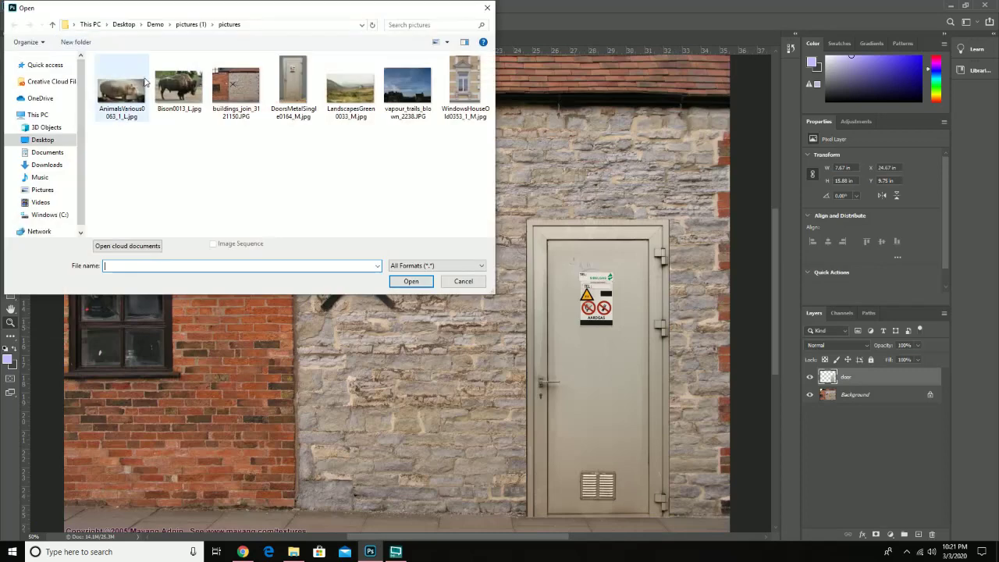
- Open WindowsHouseOld0353_1_M.jpg from the pictures folder and compare it with the building photo using the Rectangular Marquee tool as the active tool
{"action": "double_click", "coordinate": [467, 81]}
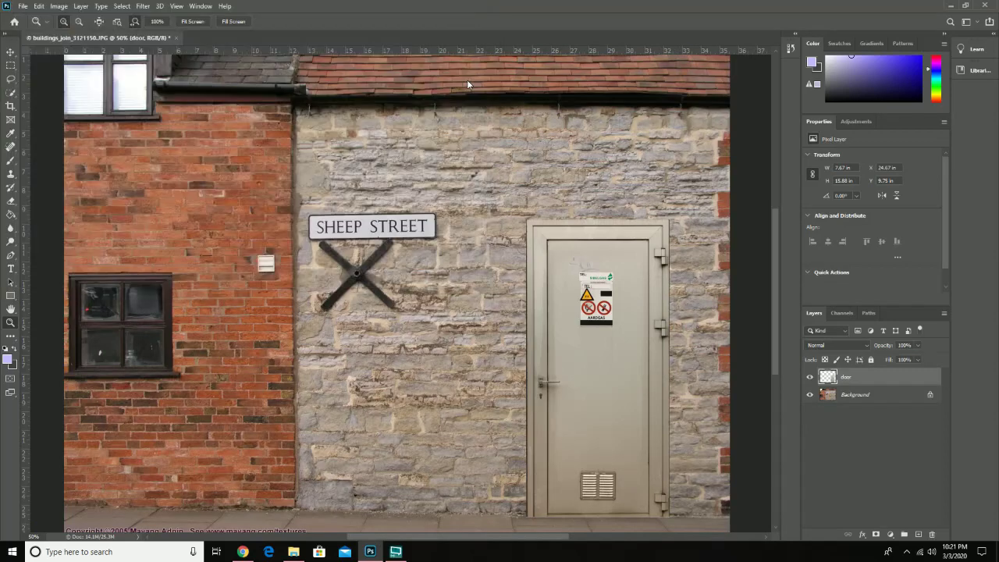
{"action": "left_click", "coordinate": [11, 65]}
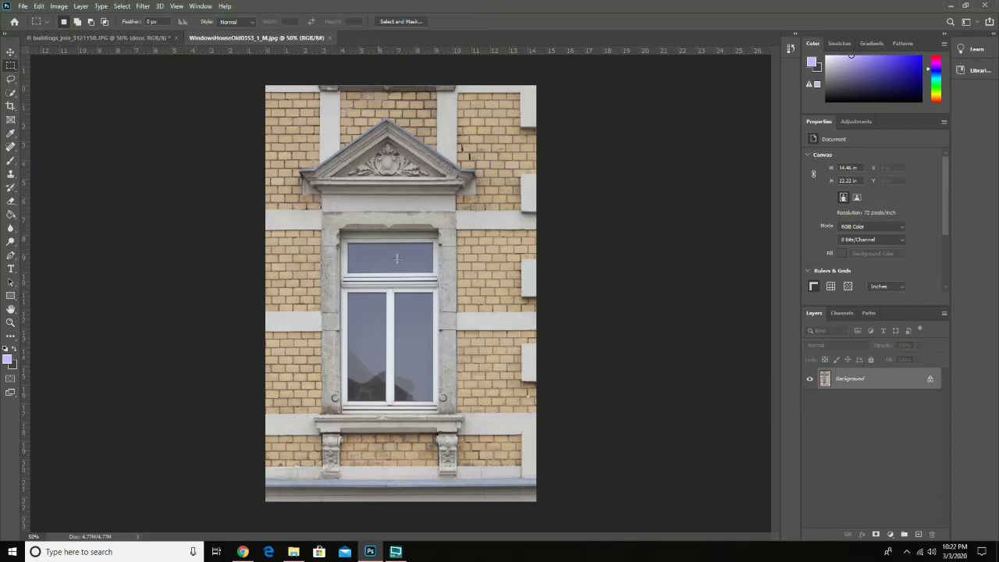
{"action": "left_click", "coordinate": [101, 38]}
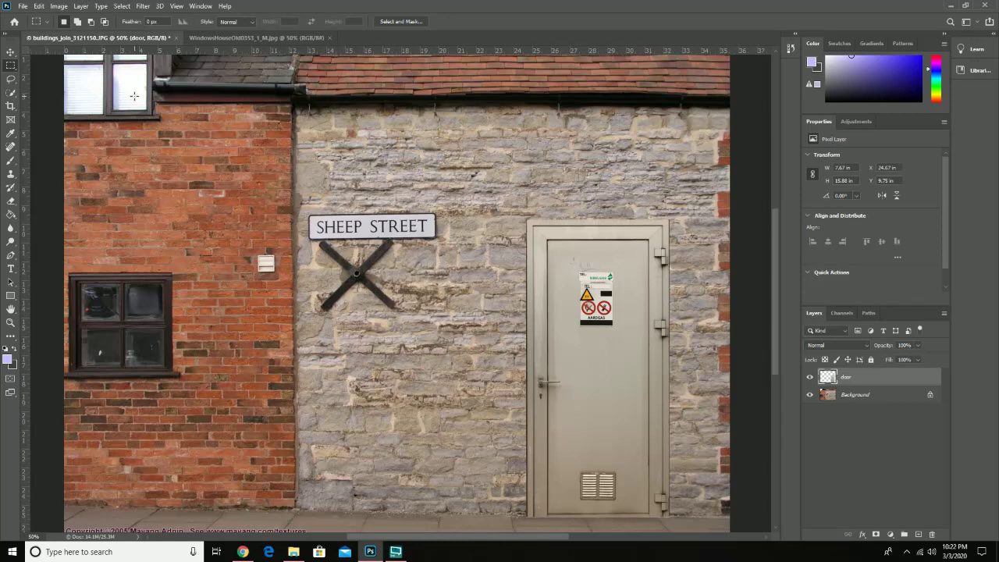
{"action": "scroll", "coordinate": [178, 96], "scroll_direction": "up", "scroll_amount": 3}
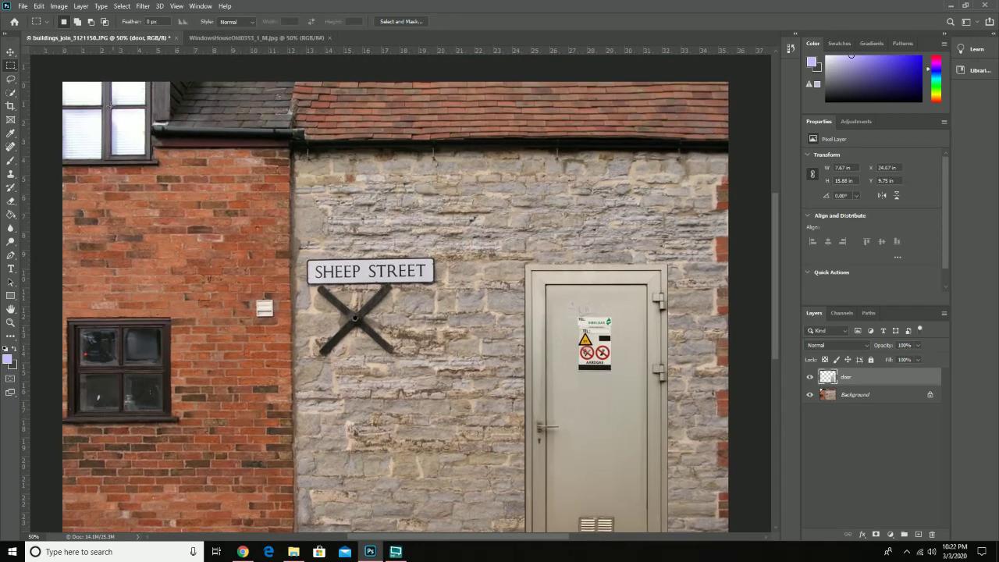
{"action": "left_click", "coordinate": [237, 38]}
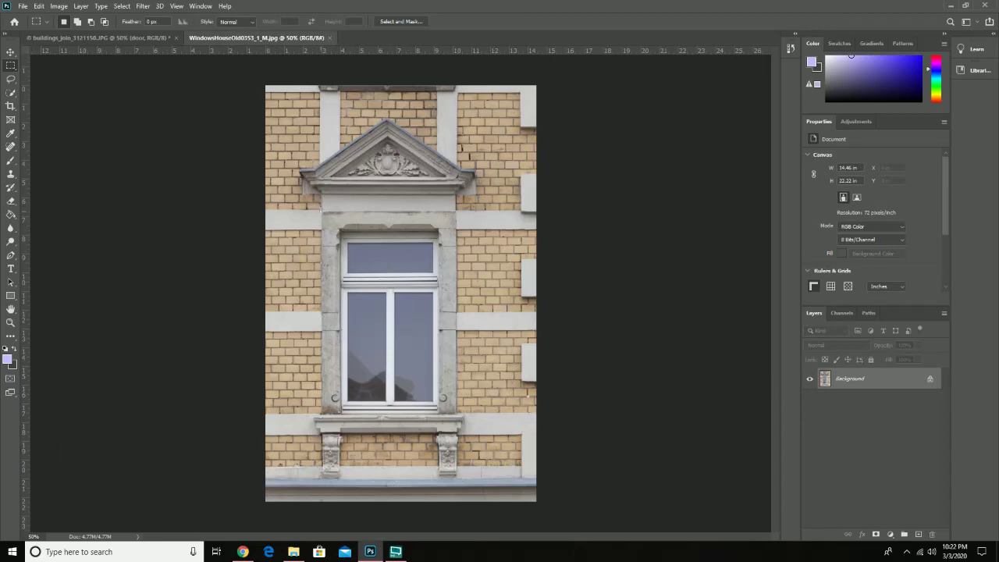
- Select the window with its stone surround and sill using a rectangular marquee and copy it
{"action": "left_click_drag", "start_coordinate": [322, 212], "coordinate": [457, 431]}
{"action": "left_click", "coordinate": [39, 6]}
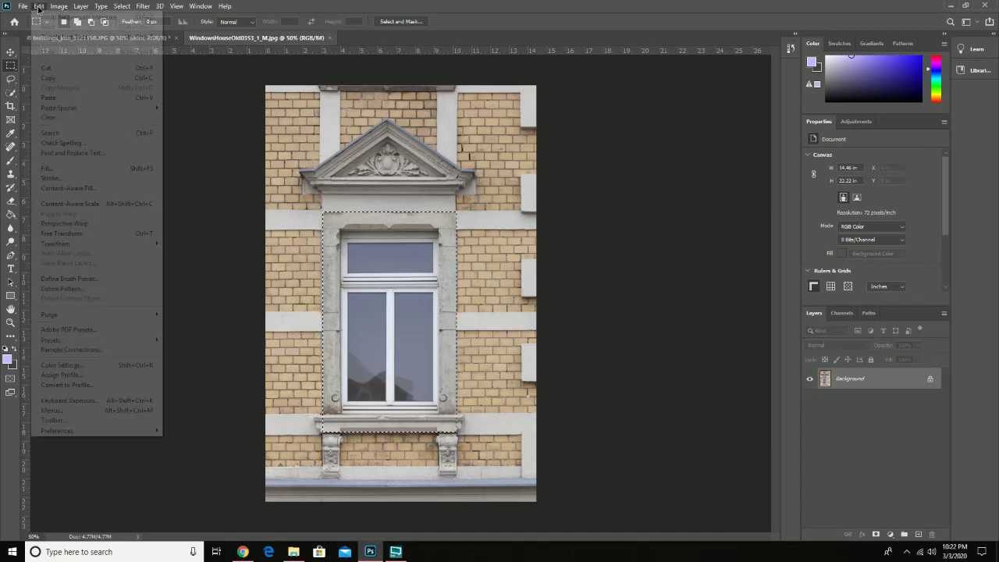
{"action": "left_click", "coordinate": [70, 78]}
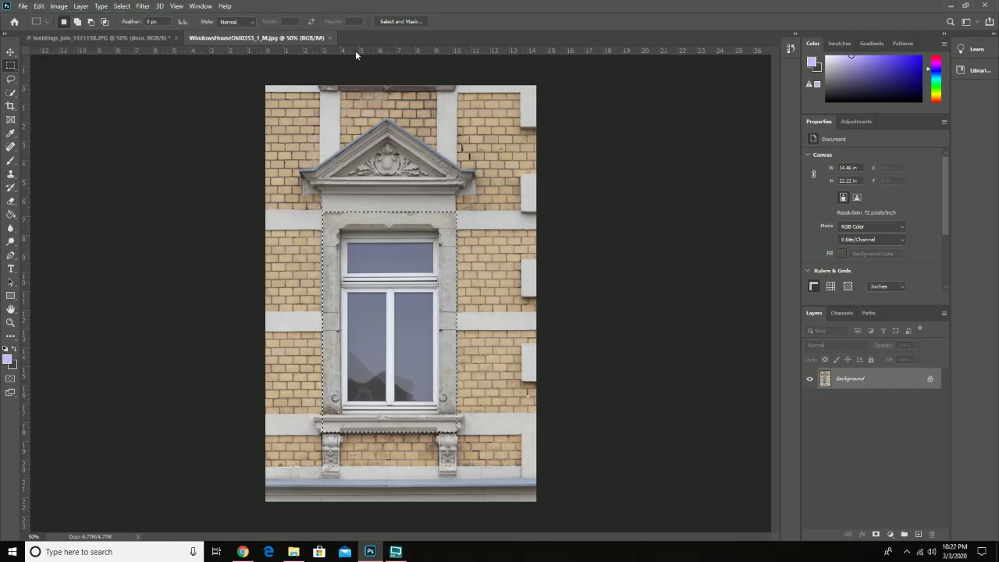
- Paste the copied window into the building photo as a new layer
{"action": "left_click", "coordinate": [128, 38]}
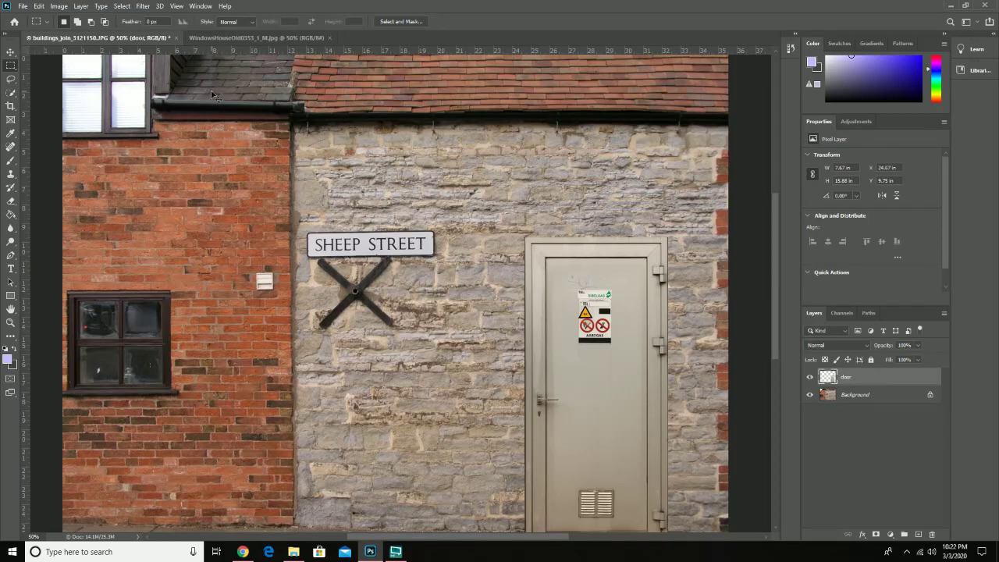
{"action": "key", "text": "ctrl+v"}
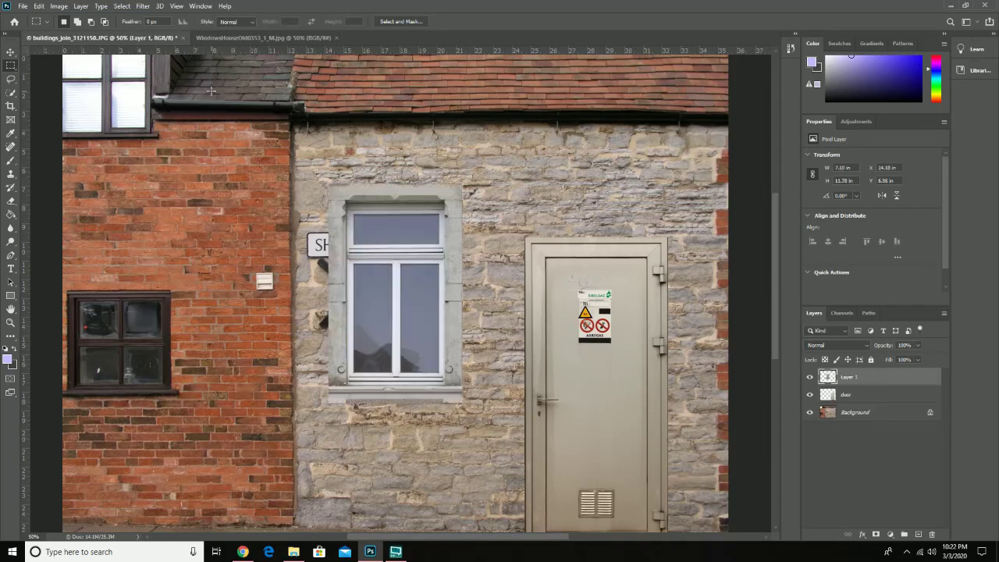
- Check the pixel dimensions and resolution of the window photo, leaving its image size settings uncommitted
{"action": "left_click", "coordinate": [247, 40]}
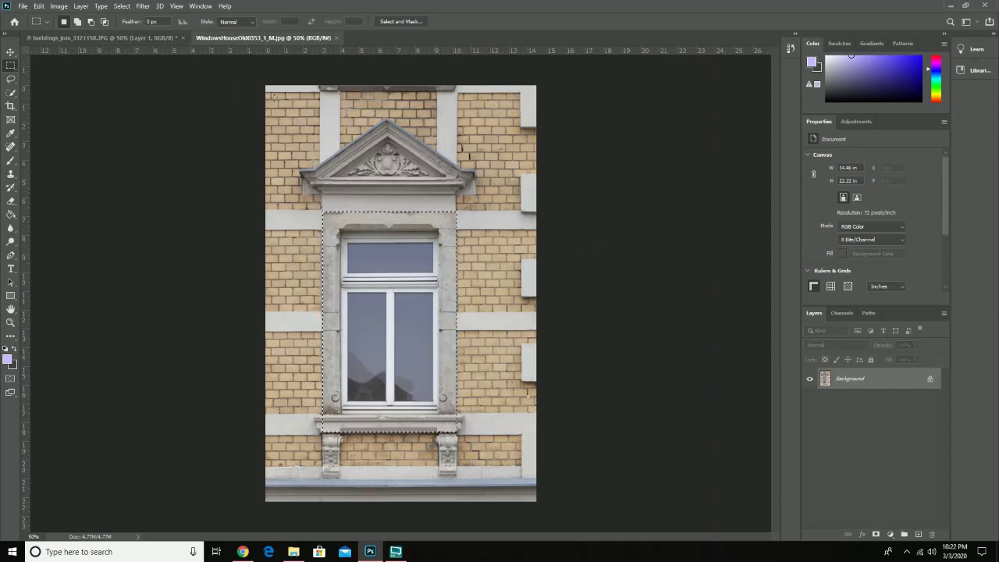
{"action": "left_click", "coordinate": [60, 7]}
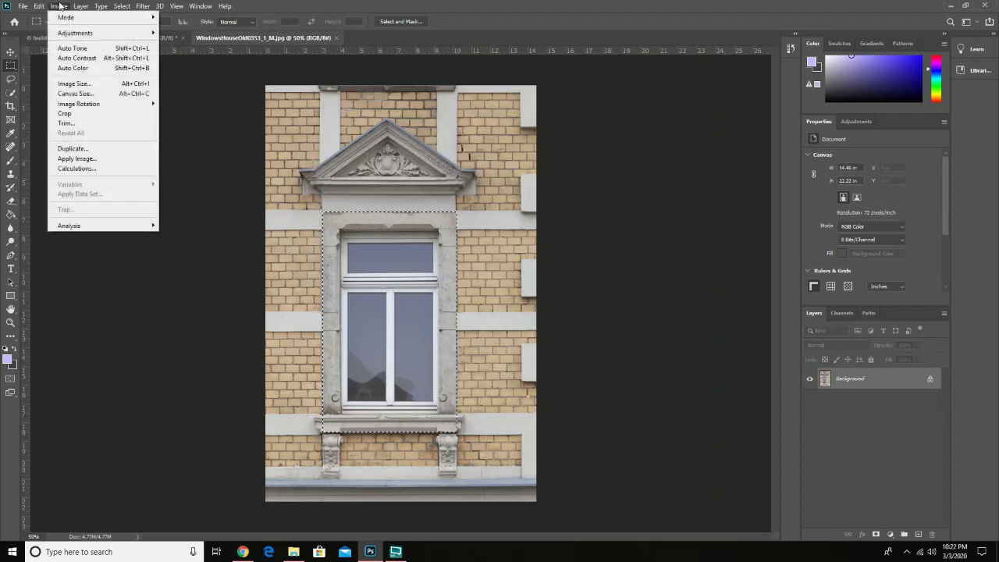
{"action": "left_click", "coordinate": [104, 82]}
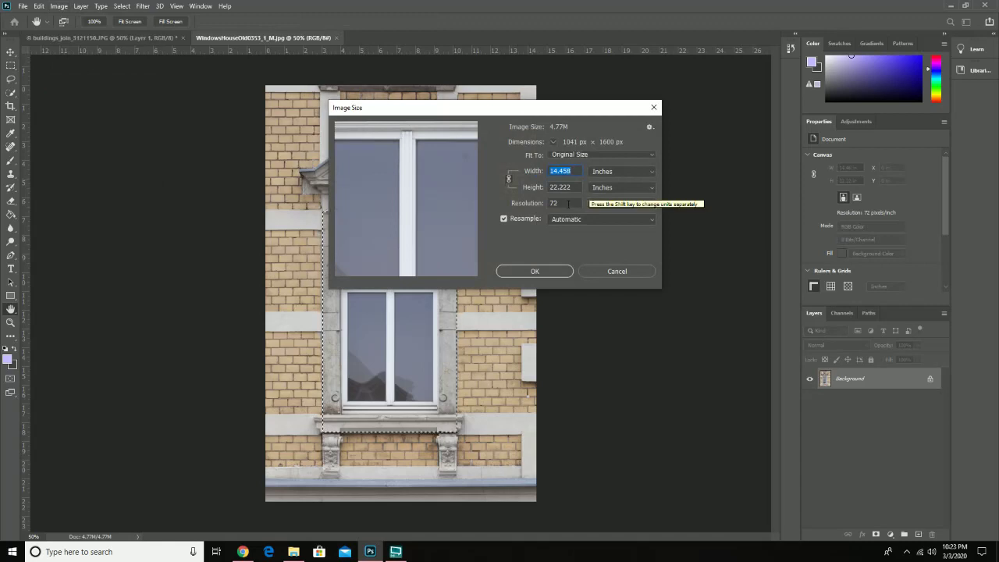
{"action": "left_click", "coordinate": [618, 270]}
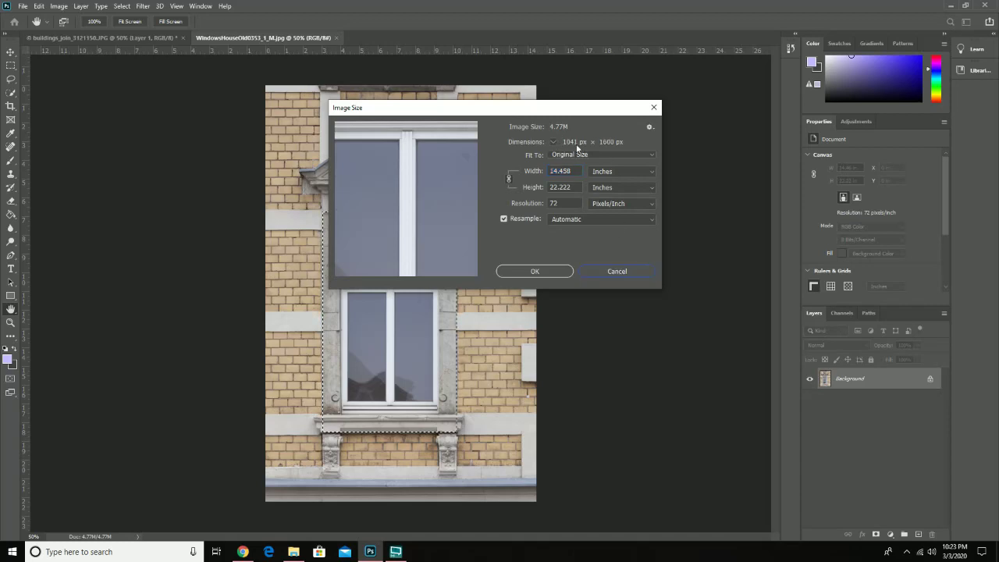
{"action": "left_click", "coordinate": [629, 272]}
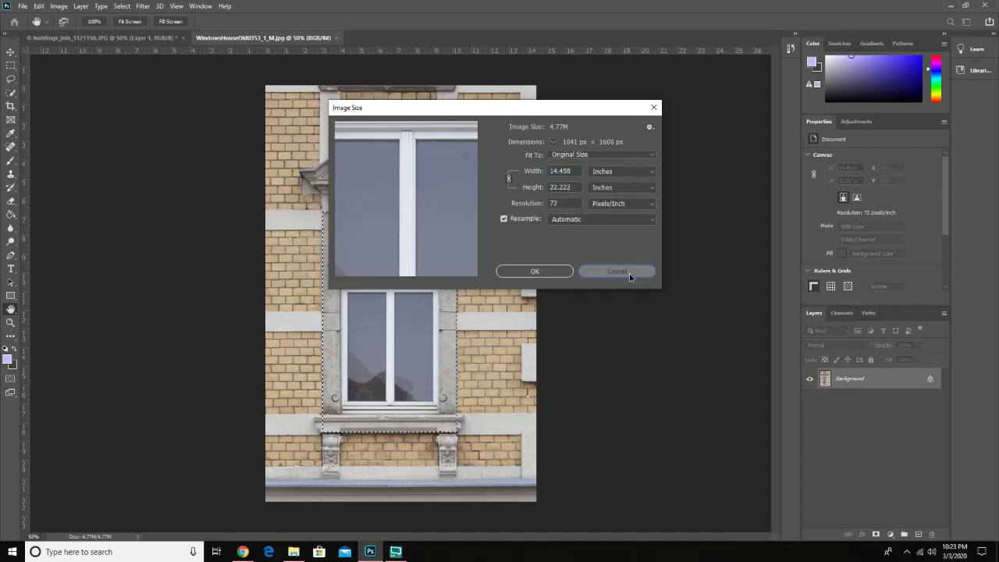
- Check the building photo's pixel dimensions and resolution for comparison with the window photo
{"action": "left_click", "coordinate": [95, 37]}
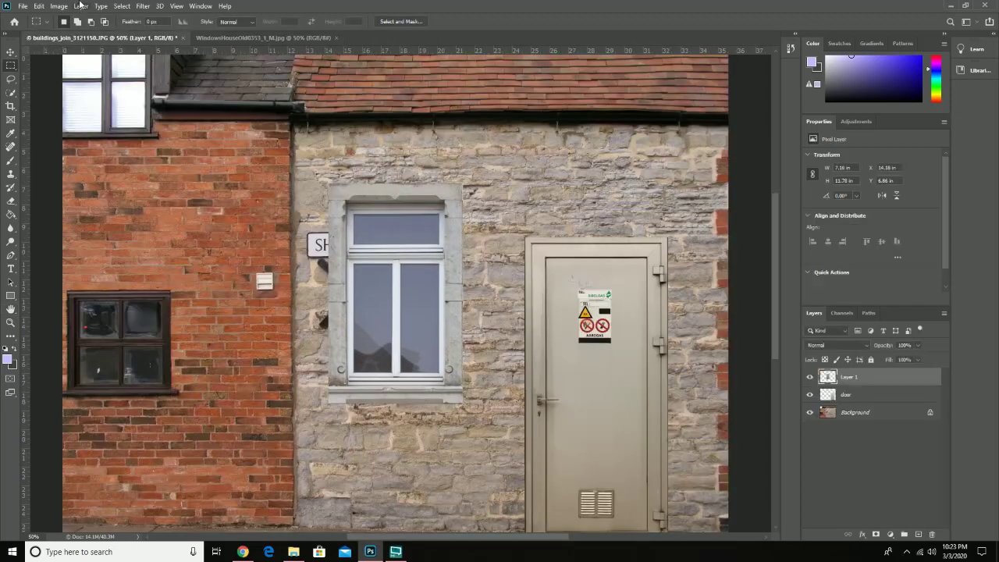
{"action": "left_click", "coordinate": [81, 6]}
{"action": "mouse_move", "coordinate": [136, 36]}
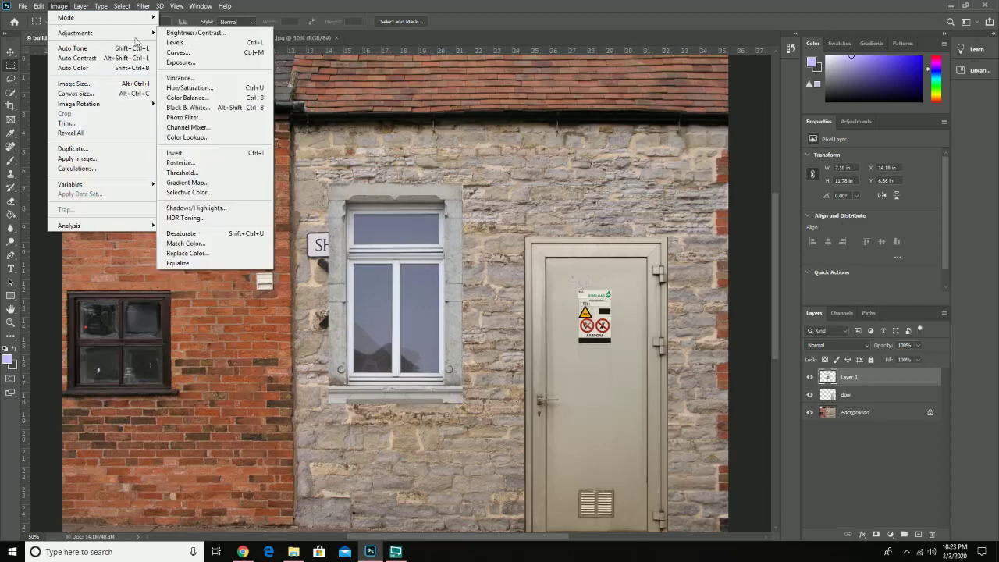
{"action": "left_click", "coordinate": [59, 6]}
{"action": "left_click", "coordinate": [81, 6]}
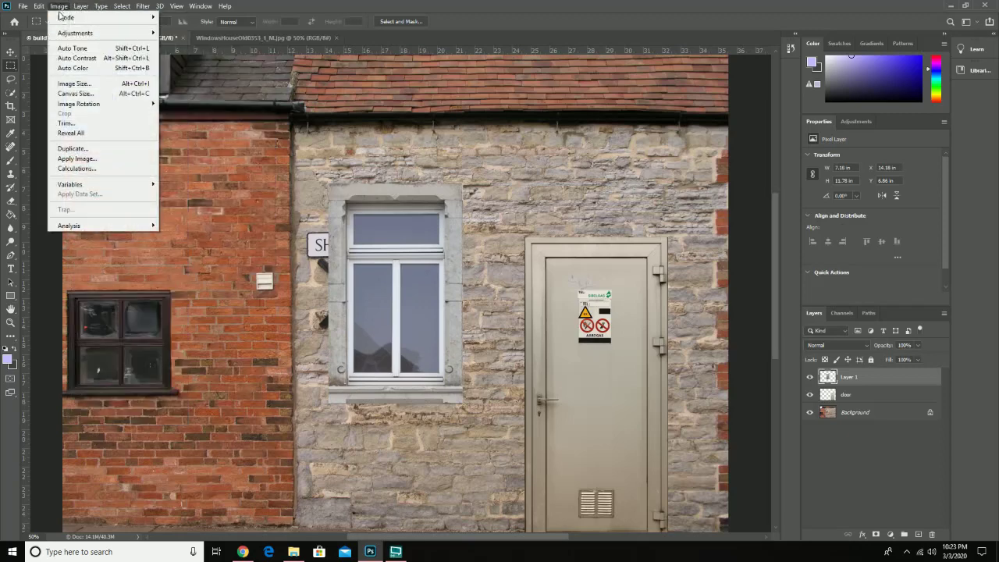
{"action": "left_click", "coordinate": [102, 83]}
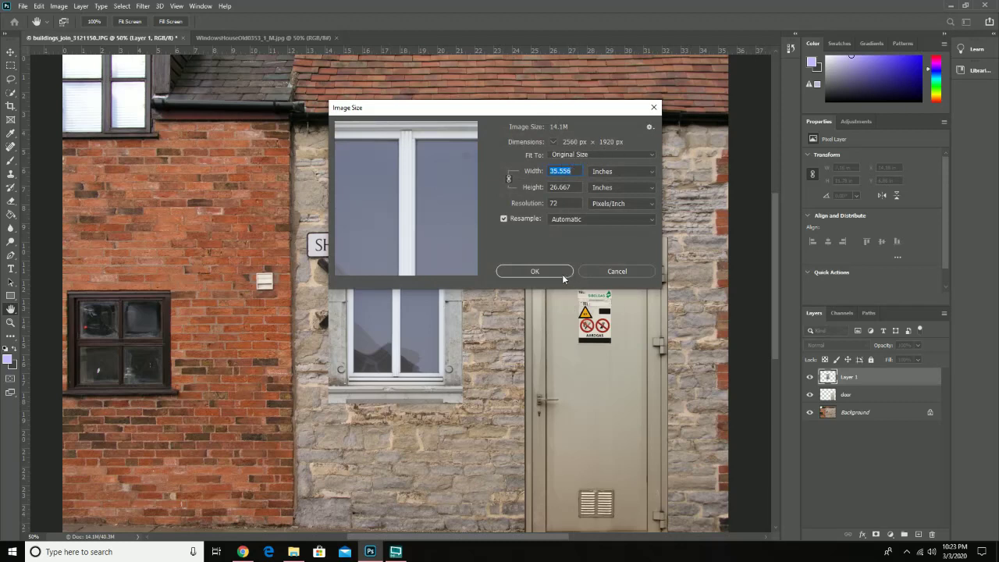
{"action": "left_click", "coordinate": [613, 271]}
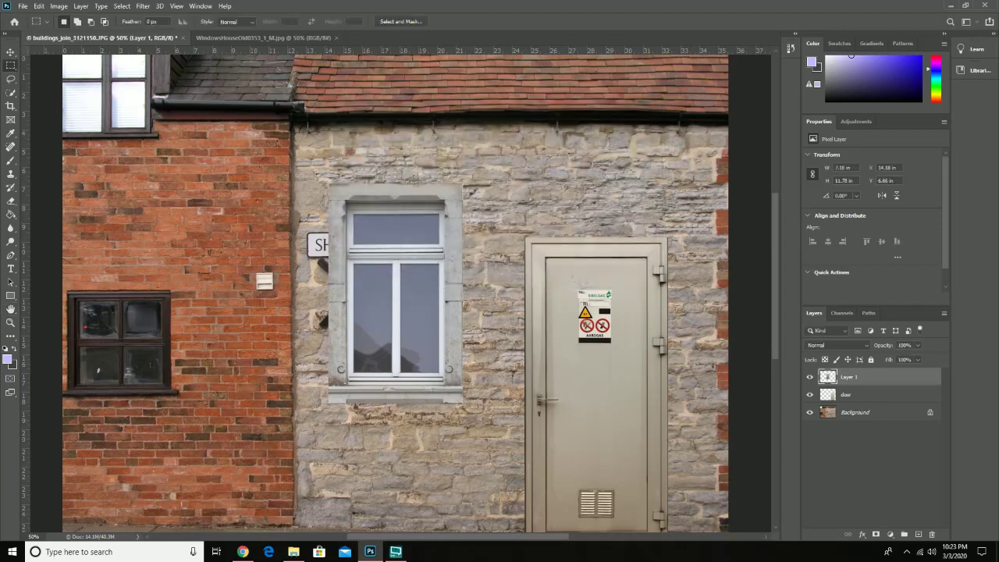
- Move the pasted window over the building's upper white window above the red brick wall, and close the window photo
{"action": "left_click", "coordinate": [11, 51]}
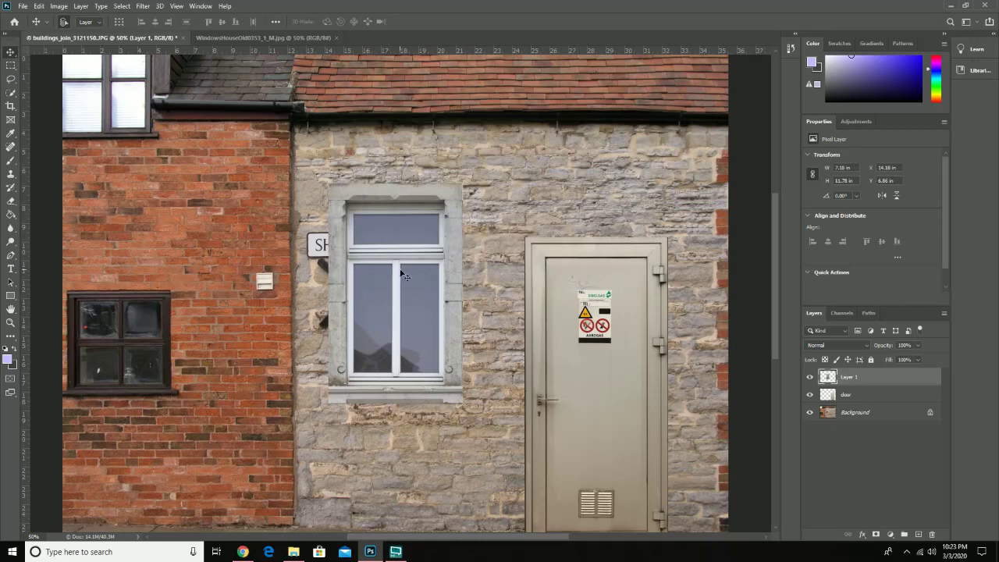
{"action": "left_click_drag", "start_coordinate": [405, 293], "coordinate": [144, 125]}
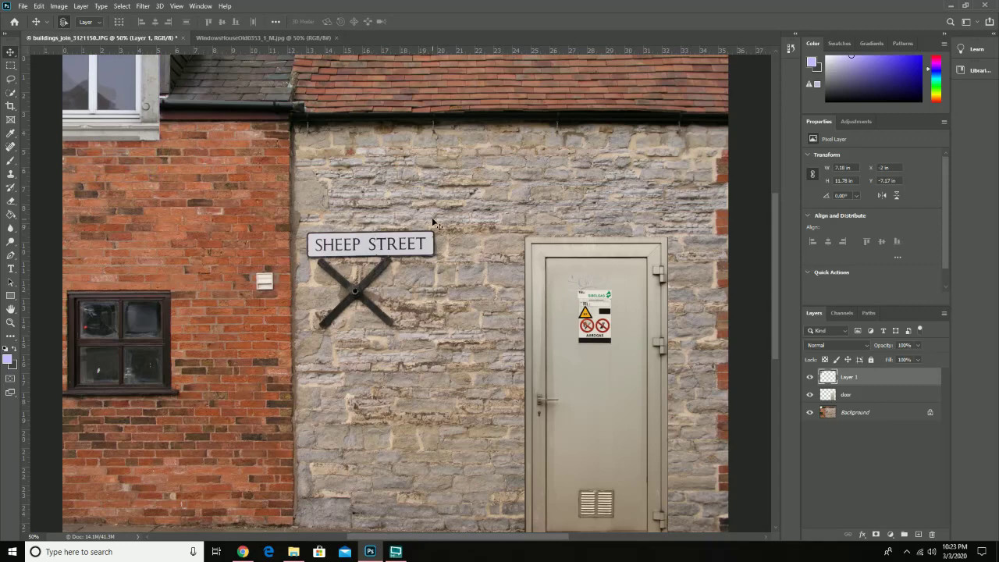
{"action": "left_click", "coordinate": [226, 37]}
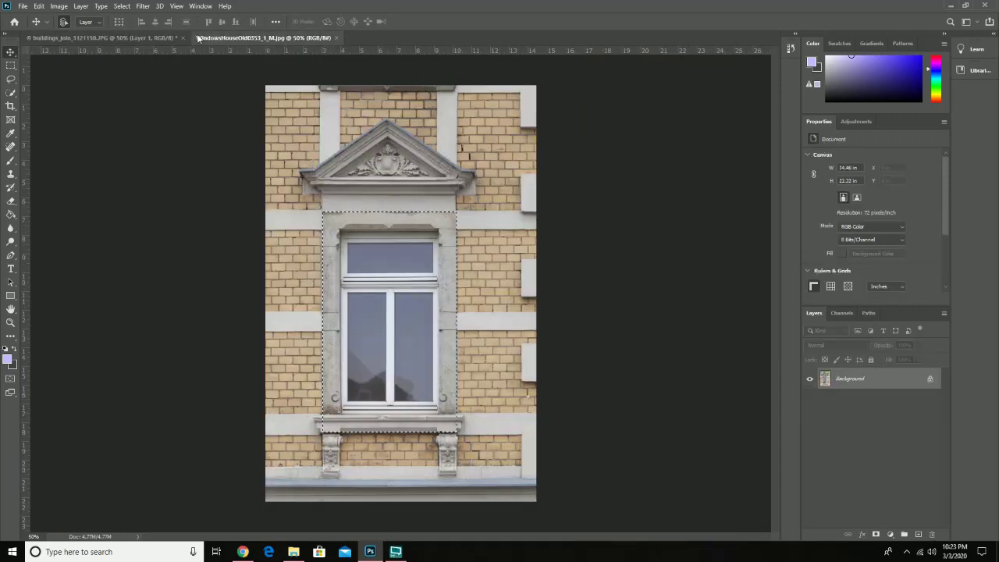
{"action": "left_click", "coordinate": [334, 38]}
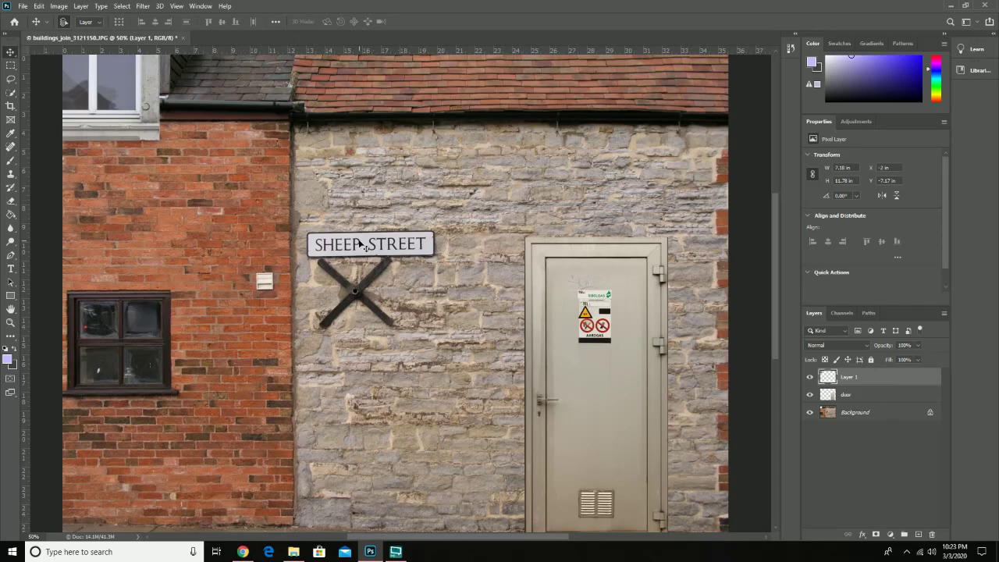
- Make the Quick Selection tool active and open Bison0013_L.jpg from the pictures folder
{"action": "left_click", "coordinate": [10, 94]}
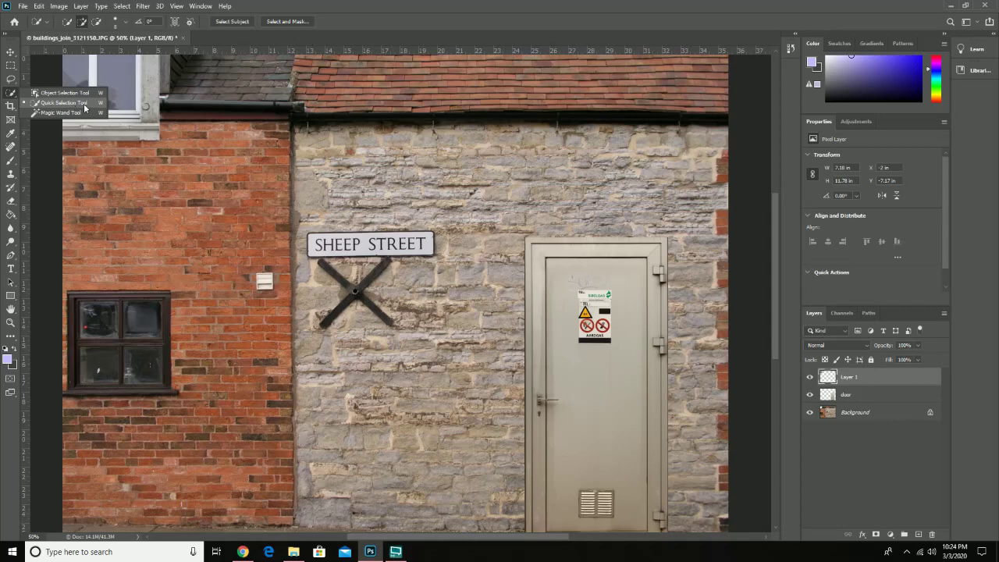
{"action": "left_click", "coordinate": [85, 105]}
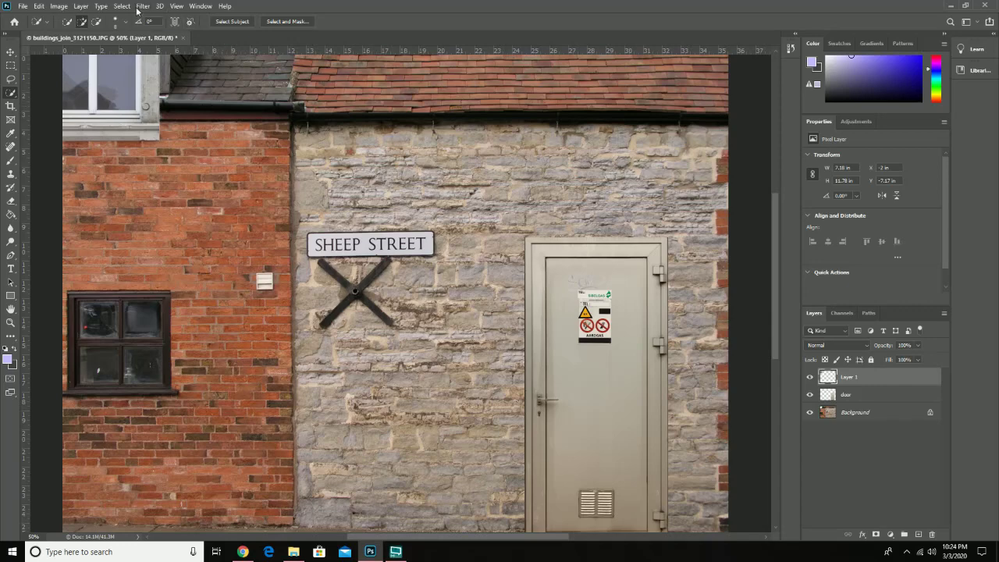
{"action": "left_click", "coordinate": [22, 6]}
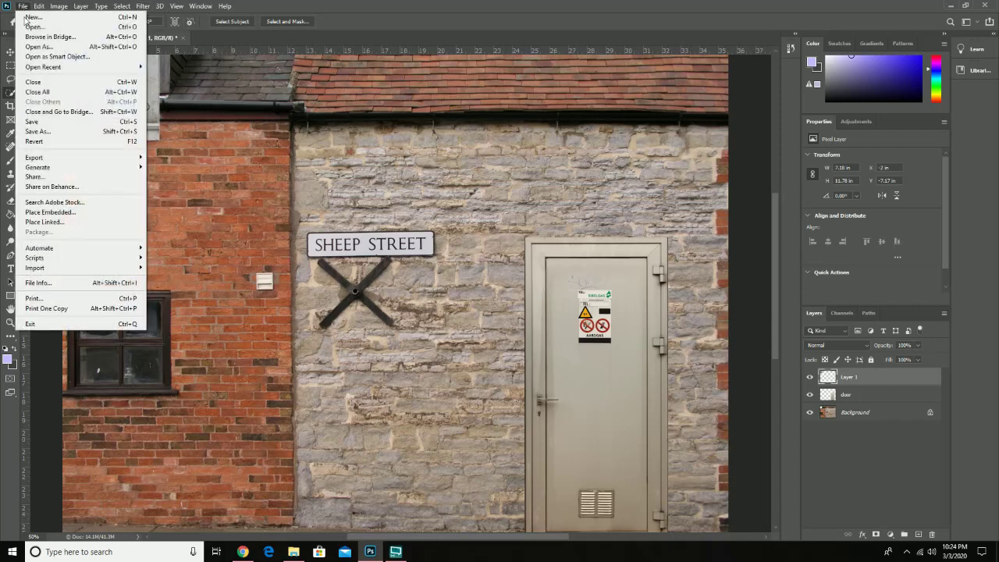
{"action": "left_click", "coordinate": [33, 27]}
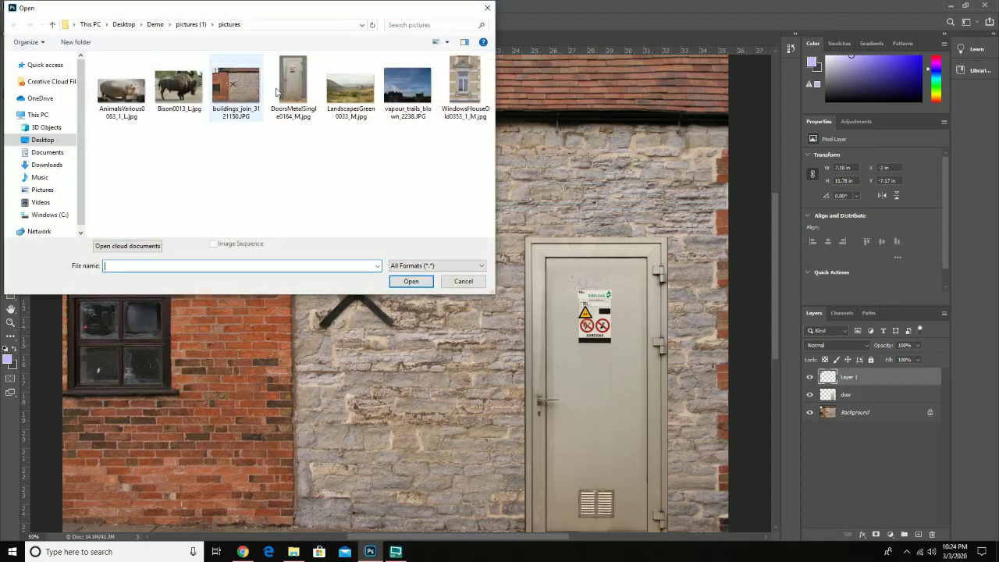
{"action": "double_click", "coordinate": [178, 86]}
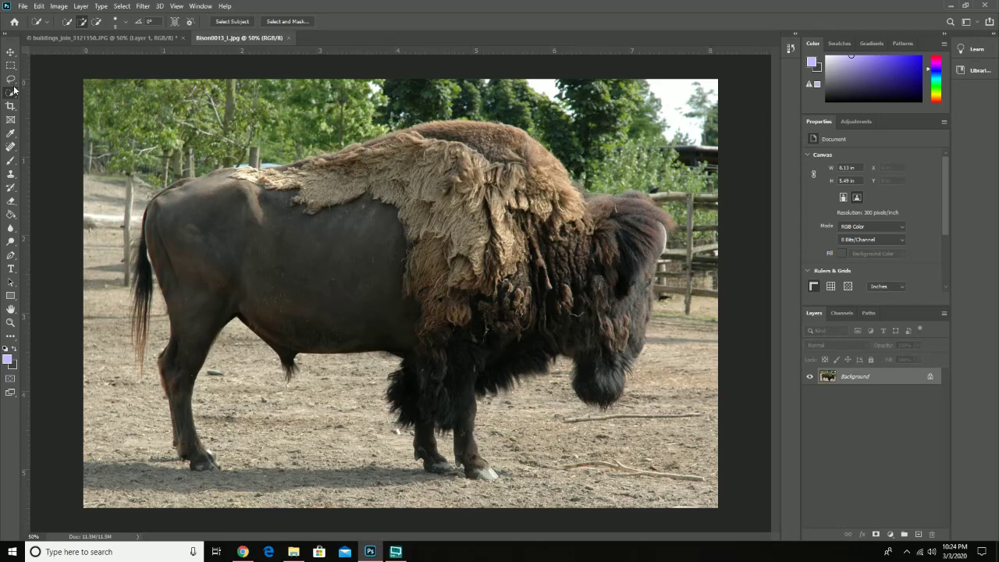
- Paint a trial quick selection over the bison's light shoulder fur and deselect it
{"action": "mouse_move", "coordinate": [485, 199]}
{"action": "left_mouse_down"}
{"action": "mouse_move", "coordinate": [465, 180]}
{"action": "mouse_move", "coordinate": [440, 187]}
{"action": "mouse_move", "coordinate": [475, 204]}
{"action": "mouse_move", "coordinate": [493, 156]}
{"action": "mouse_move", "coordinate": [489, 184]}
{"action": "mouse_move", "coordinate": [520, 222]}
{"action": "mouse_move", "coordinate": [555, 234]}
{"action": "mouse_move", "coordinate": [573, 229]}
{"action": "mouse_move", "coordinate": [580, 209]}
{"action": "mouse_move", "coordinate": [610, 234]}
{"action": "mouse_move", "coordinate": [582, 193]}
{"action": "mouse_move", "coordinate": [539, 170]}
{"action": "left_mouse_up"}
{"action": "left_click_drag", "start_coordinate": [428, 204], "coordinate": [374, 202]}
{"action": "mouse_move", "coordinate": [409, 152]}
{"action": "left_mouse_down"}
{"action": "mouse_move", "coordinate": [375, 156]}
{"action": "mouse_move", "coordinate": [349, 191]}
{"action": "left_mouse_up"}
{"action": "right_click", "coordinate": [449, 202]}
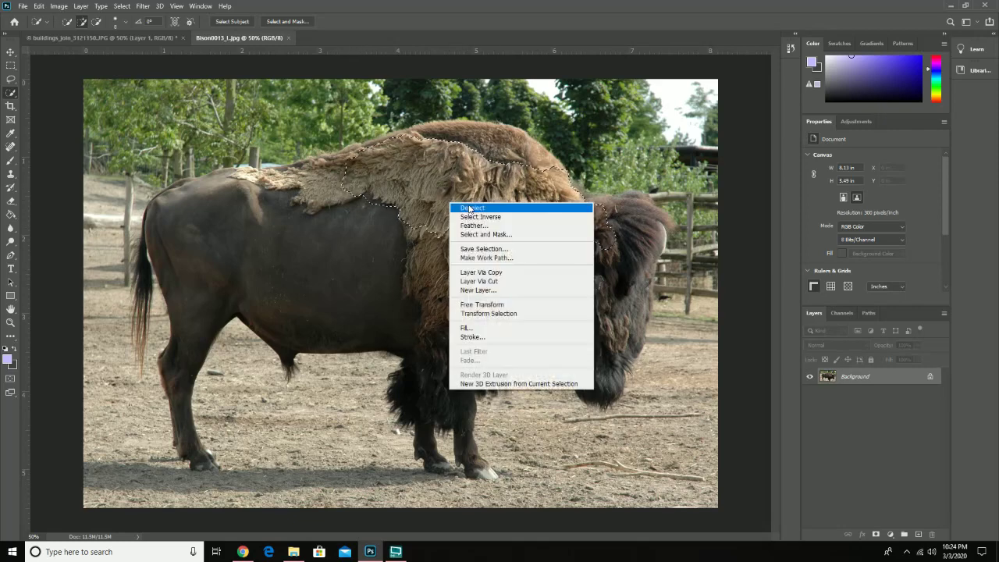
{"action": "left_click", "coordinate": [469, 208]}
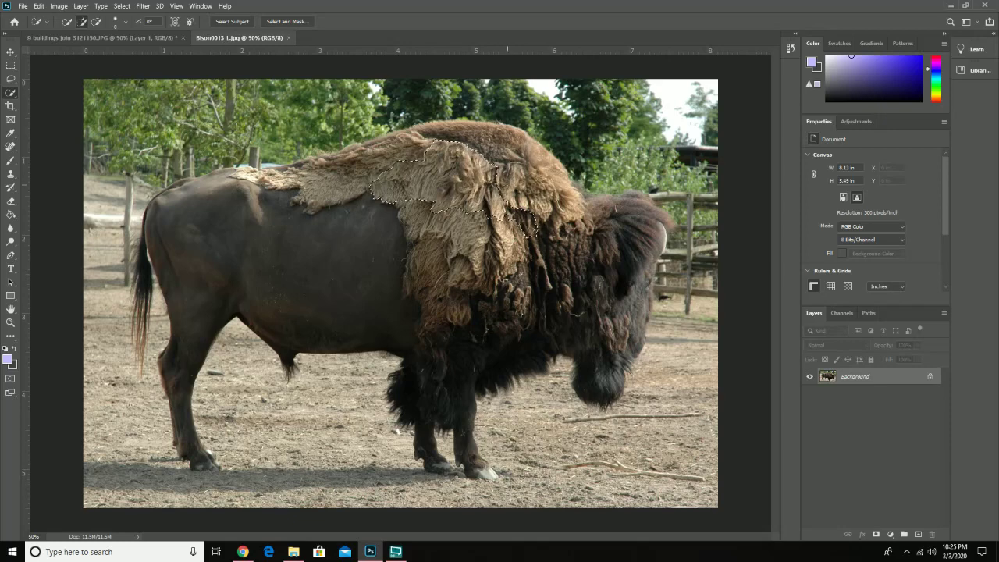
- Keep Quick Selection in add mode and enlarge its brush to about 128 px
{"action": "right_click", "coordinate": [494, 189]}
{"action": "key", "text": "Escape"}
{"action": "left_click", "coordinate": [97, 22]}
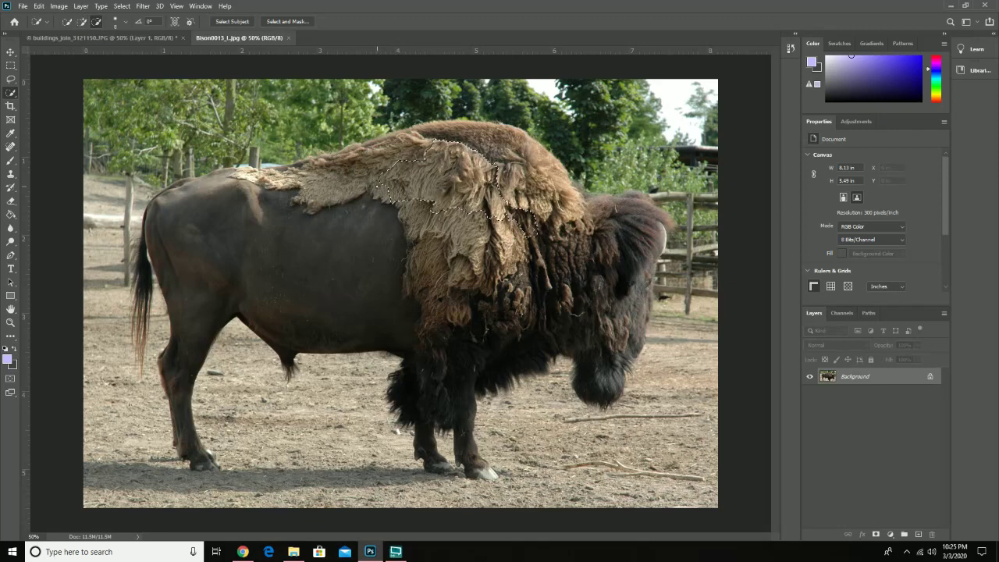
{"action": "left_click", "coordinate": [82, 22]}
{"action": "left_click", "coordinate": [124, 23]}
{"action": "left_click_drag", "start_coordinate": [72, 53], "coordinate": [124, 52]}
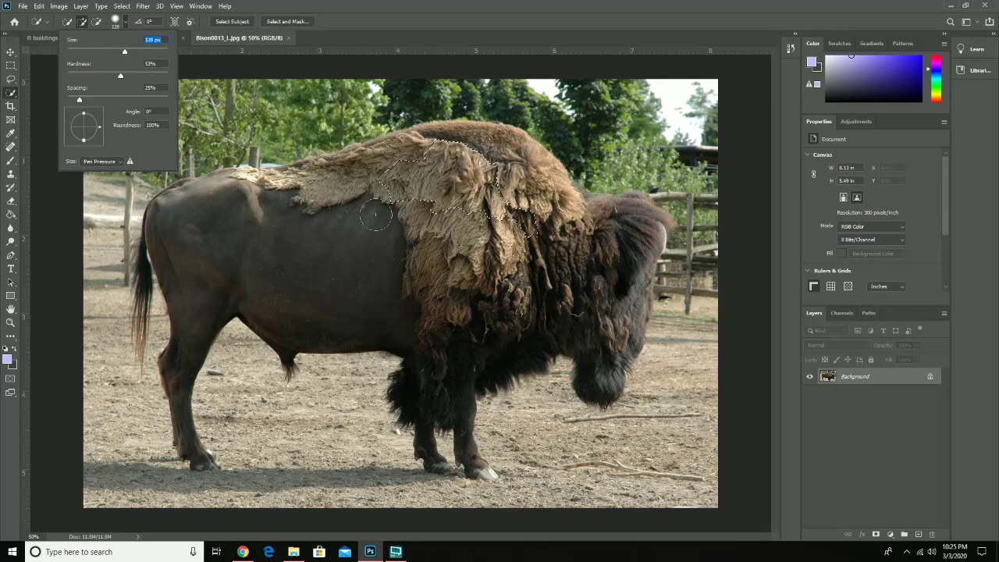
- Extend the quick selection over the bison's flank, hind leg, back, hump, head and front legs
{"action": "mouse_move", "coordinate": [375, 215]}
{"action": "left_mouse_down"}
{"action": "mouse_move", "coordinate": [421, 227]}
{"action": "mouse_move", "coordinate": [397, 299]}
{"action": "mouse_move", "coordinate": [283, 271]}
{"action": "left_mouse_up"}
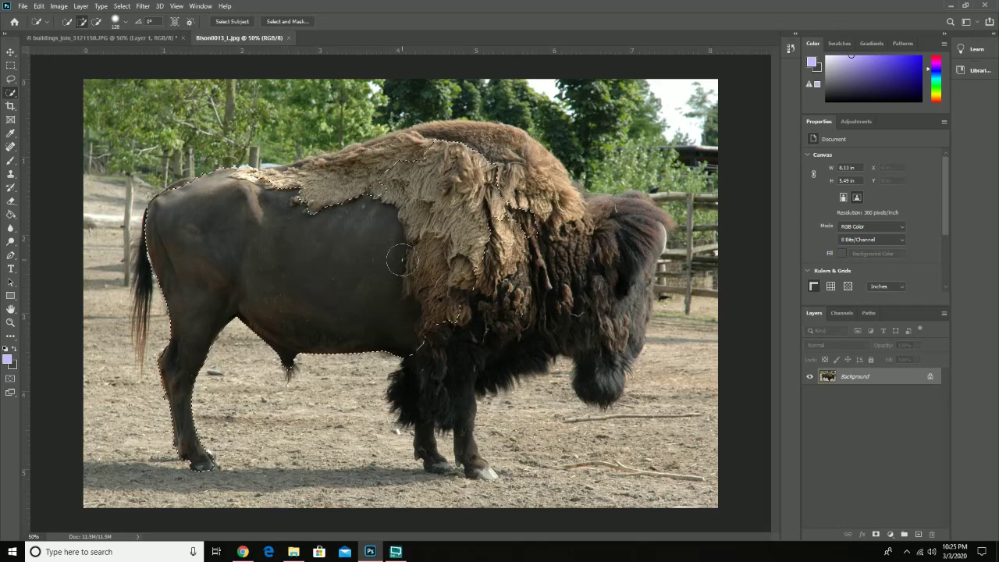
{"action": "left_click_drag", "start_coordinate": [309, 265], "coordinate": [406, 160]}
{"action": "key", "text": "alt"}
{"action": "key", "text": "alt"}
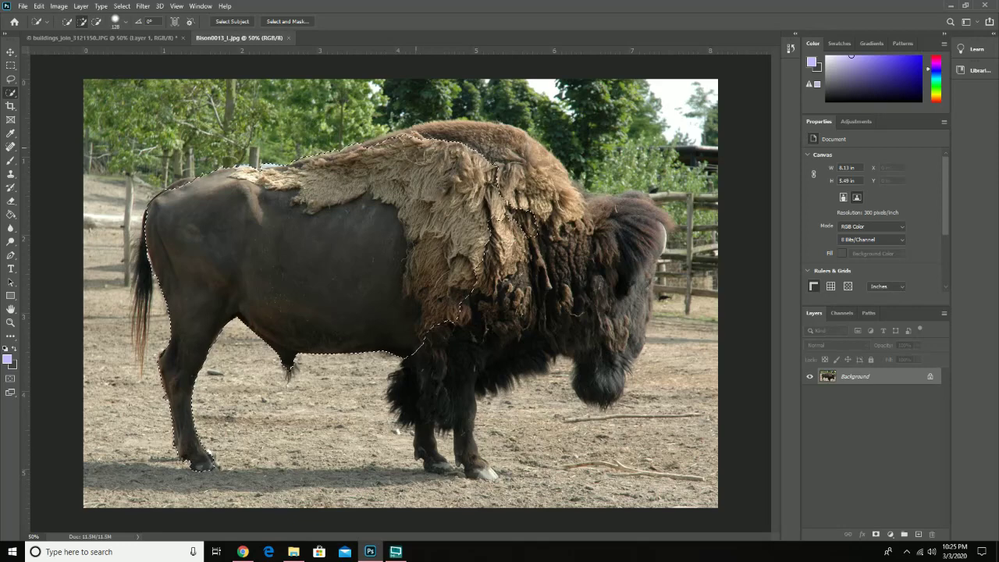
{"action": "mouse_move", "coordinate": [415, 134]}
{"action": "left_mouse_down"}
{"action": "mouse_move", "coordinate": [450, 156]}
{"action": "mouse_move", "coordinate": [497, 179]}
{"action": "mouse_move", "coordinate": [544, 226]}
{"action": "mouse_move", "coordinate": [630, 253]}
{"action": "mouse_move", "coordinate": [612, 301]}
{"action": "mouse_move", "coordinate": [540, 310]}
{"action": "mouse_move", "coordinate": [502, 337]}
{"action": "mouse_move", "coordinate": [602, 267]}
{"action": "mouse_move", "coordinate": [627, 234]}
{"action": "mouse_move", "coordinate": [610, 222]}
{"action": "mouse_move", "coordinate": [630, 236]}
{"action": "mouse_move", "coordinate": [613, 330]}
{"action": "left_mouse_up"}
{"action": "key", "text": "alt"}
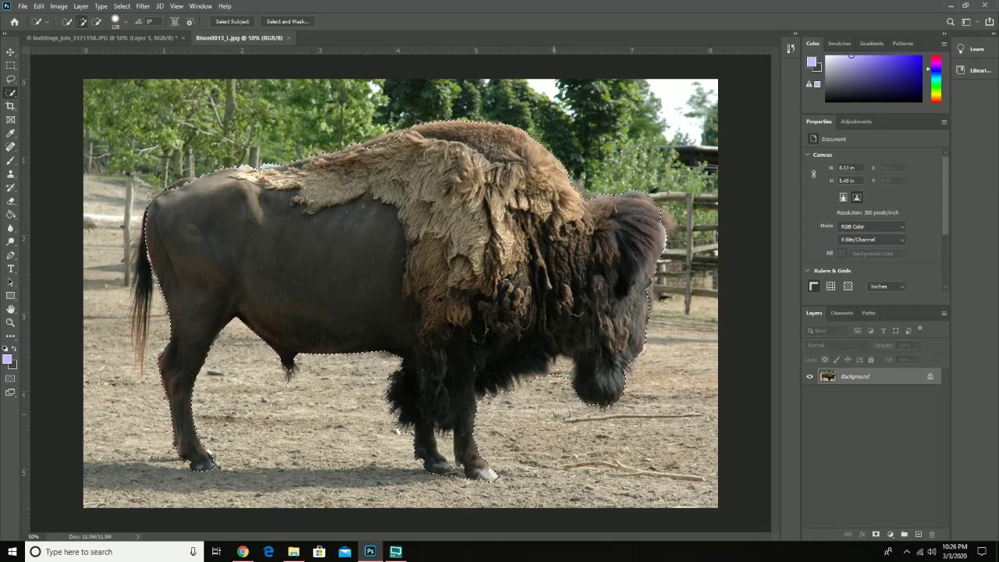
- Set the Quick Selection brush to 20 px for close-up work on the gap between chest fur and beard
{"action": "key", "text": "z"}
{"action": "left_click_drag", "start_coordinate": [562, 386], "coordinate": [569, 383]}
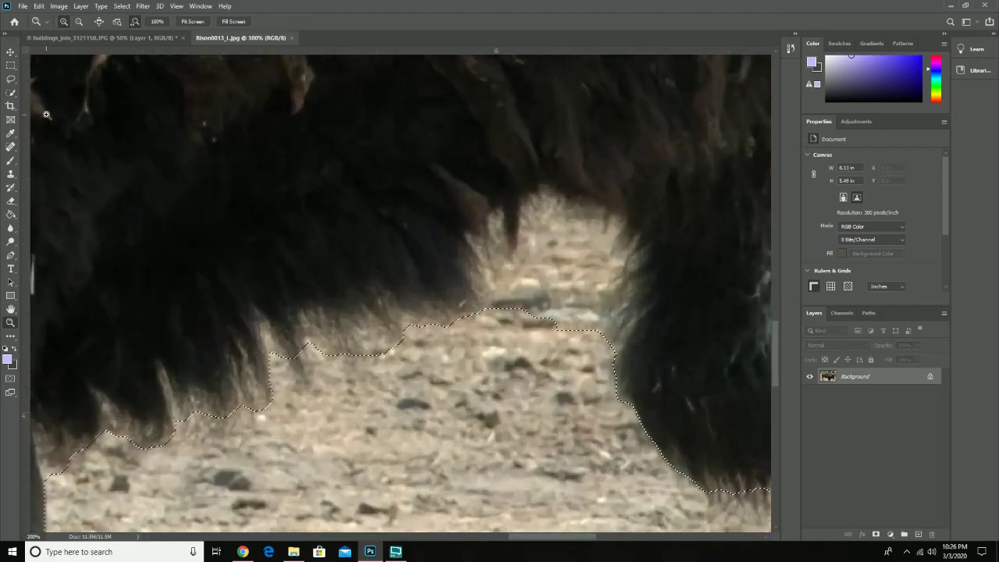
{"action": "left_click", "coordinate": [10, 92]}
{"action": "left_click", "coordinate": [117, 21]}
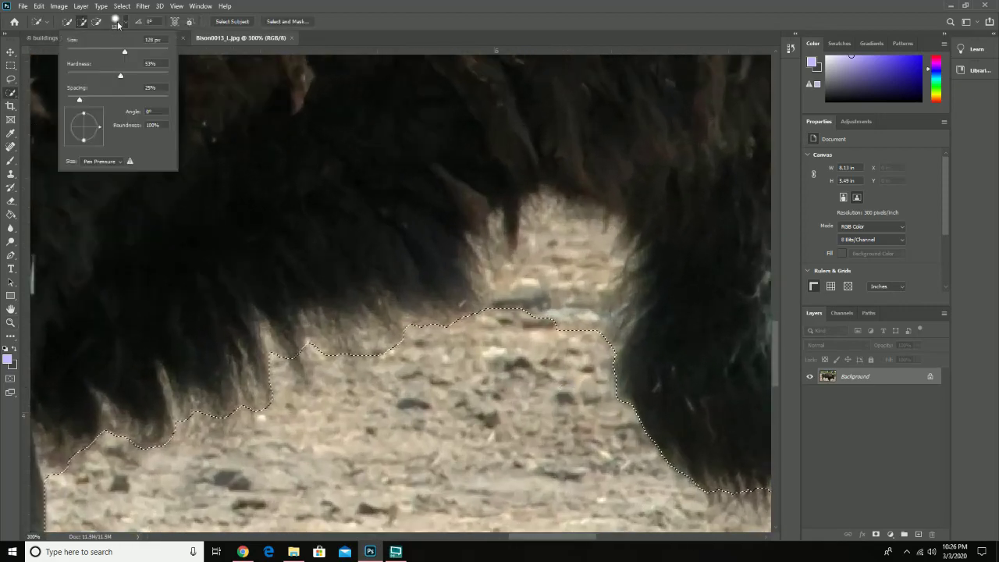
{"action": "left_click", "coordinate": [151, 39]}
{"action": "type", "text": "20"}
{"action": "key", "text": "Return"}
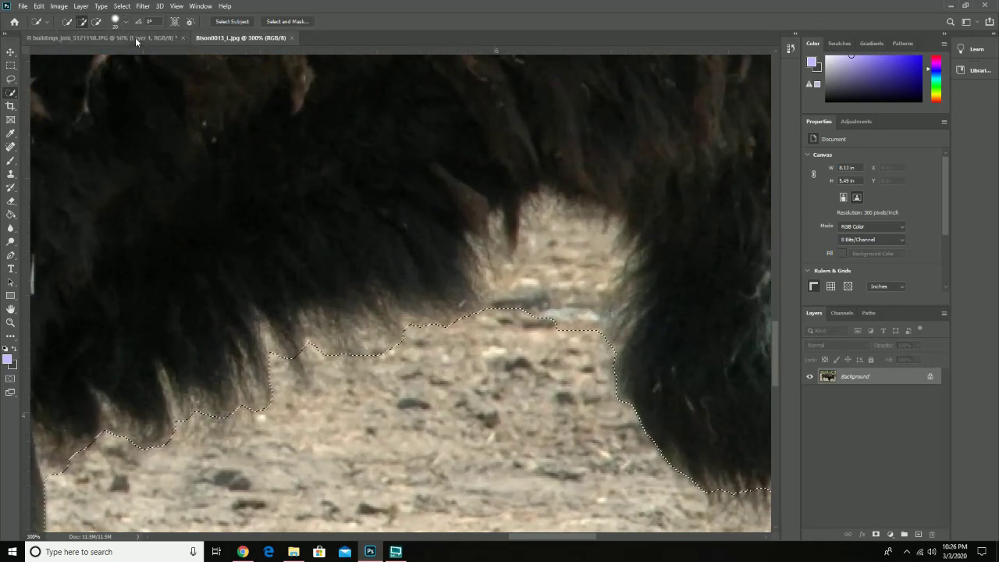
- Subtract the ground between the bison's beard, chest fur and upper front leg from the selection, following the fur edge
{"action": "mouse_move", "coordinate": [527, 312]}
{"action": "left_mouse_down"}
{"action": "mouse_move", "coordinate": [556, 239]}
{"action": "mouse_move", "coordinate": [491, 271]}
{"action": "mouse_move", "coordinate": [446, 340]}
{"action": "mouse_move", "coordinate": [361, 360]}
{"action": "mouse_move", "coordinate": [397, 330]}
{"action": "mouse_move", "coordinate": [451, 312]}
{"action": "mouse_move", "coordinate": [229, 390]}
{"action": "mouse_move", "coordinate": [310, 349]}
{"action": "mouse_move", "coordinate": [252, 347]}
{"action": "mouse_move", "coordinate": [263, 337]}
{"action": "mouse_move", "coordinate": [185, 411]}
{"action": "left_mouse_up"}
{"action": "key", "text": "super"}
{"action": "left_click", "coordinate": [544, 374]}
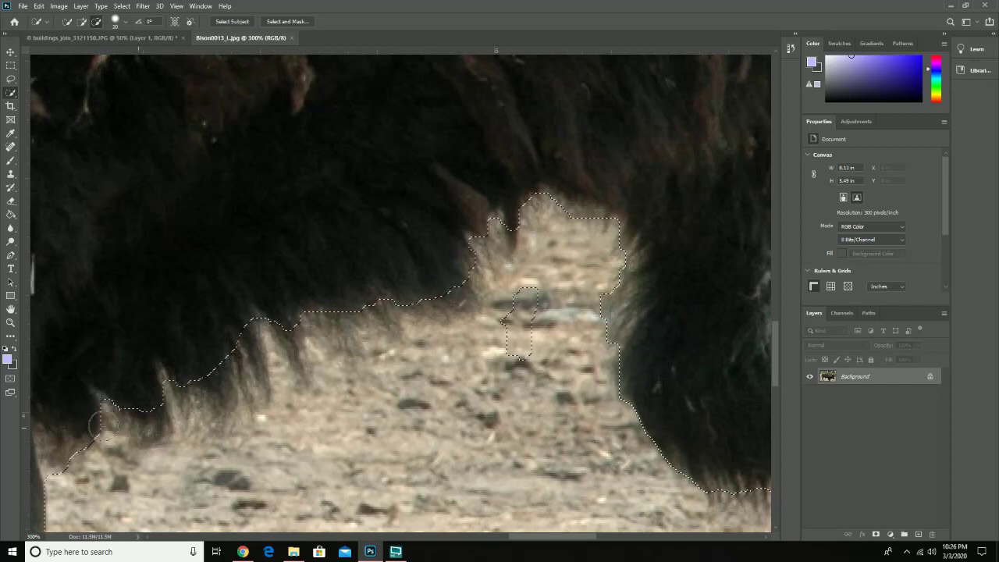
{"action": "mouse_move", "coordinate": [105, 422]}
{"action": "left_mouse_down"}
{"action": "mouse_move", "coordinate": [450, 410]}
{"action": "mouse_move", "coordinate": [487, 376]}
{"action": "mouse_move", "coordinate": [513, 281]}
{"action": "mouse_move", "coordinate": [509, 399]}
{"action": "mouse_move", "coordinate": [555, 291]}
{"action": "mouse_move", "coordinate": [554, 309]}
{"action": "mouse_move", "coordinate": [589, 292]}
{"action": "mouse_move", "coordinate": [607, 310]}
{"action": "mouse_move", "coordinate": [605, 324]}
{"action": "mouse_move", "coordinate": [608, 273]}
{"action": "mouse_move", "coordinate": [572, 212]}
{"action": "left_mouse_up"}
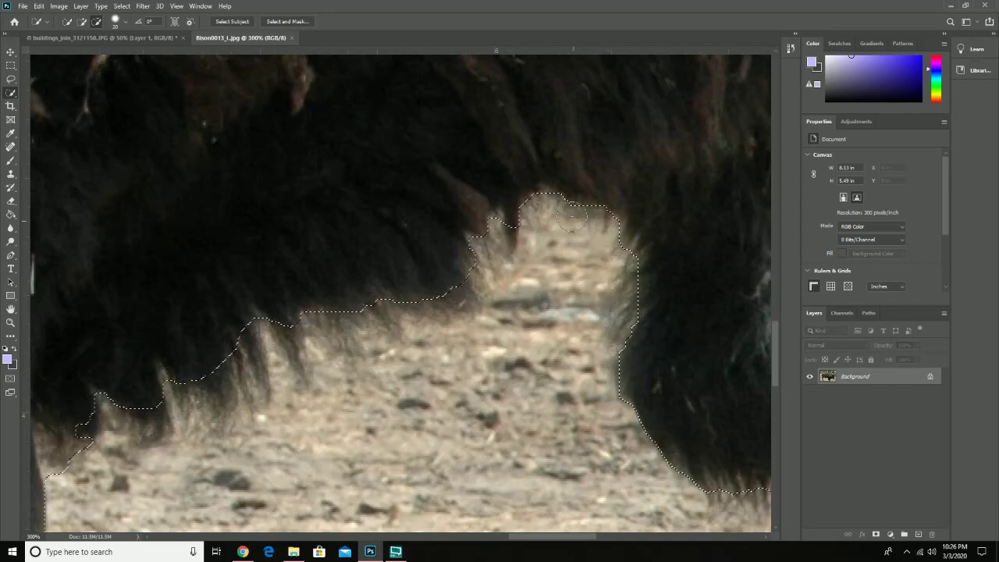
{"action": "left_click_drag", "start_coordinate": [476, 256], "coordinate": [355, 332]}
{"action": "scroll", "coordinate": [357, 258], "scroll_direction": "down", "scroll_amount": 5}
{"action": "scroll", "coordinate": [358, 257], "scroll_direction": "left", "scroll_amount": 5}
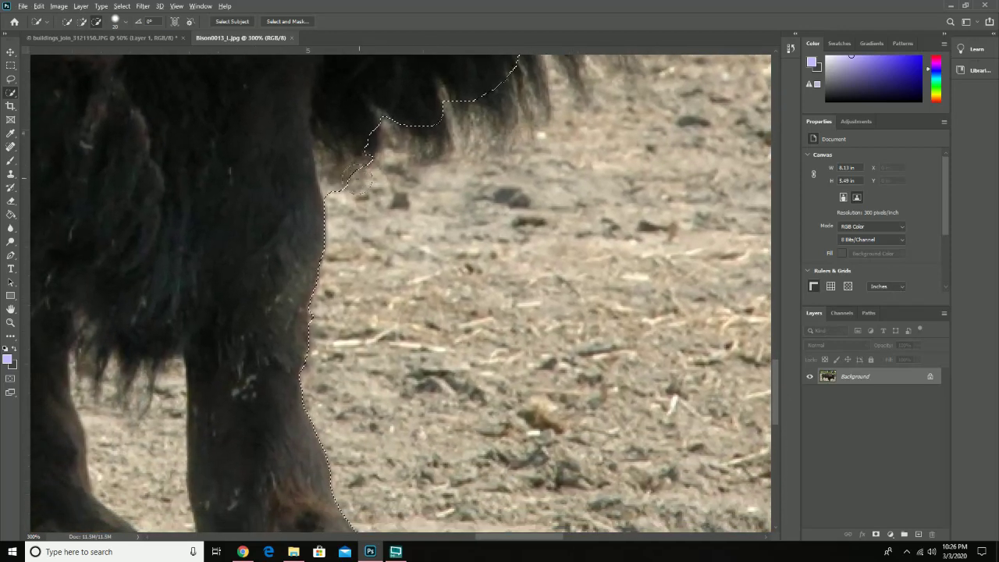
{"action": "mouse_move", "coordinate": [359, 181]}
{"action": "left_mouse_down"}
{"action": "mouse_move", "coordinate": [308, 181]}
{"action": "mouse_move", "coordinate": [301, 159]}
{"action": "mouse_move", "coordinate": [310, 166]}
{"action": "mouse_move", "coordinate": [275, 139]}
{"action": "mouse_move", "coordinate": [284, 187]}
{"action": "mouse_move", "coordinate": [295, 164]}
{"action": "left_mouse_up"}
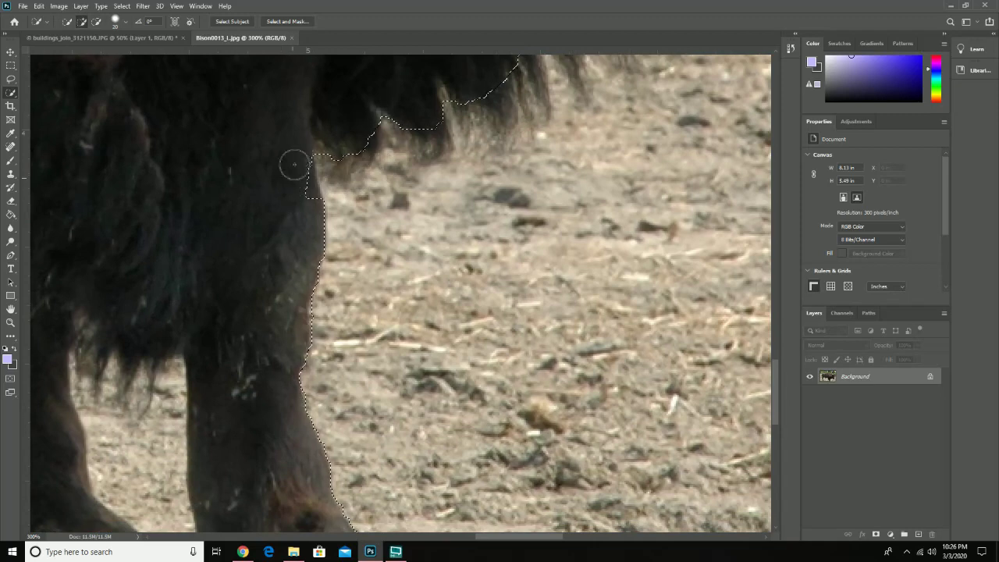
- Subtract the ground between the two front legs from the selection and add the missing tip of the rear hoof
{"action": "mouse_move", "coordinate": [421, 430]}
{"action": "left_mouse_down"}
{"action": "mouse_move", "coordinate": [545, 118]}
{"action": "mouse_move", "coordinate": [614, 159]}
{"action": "left_mouse_up"}
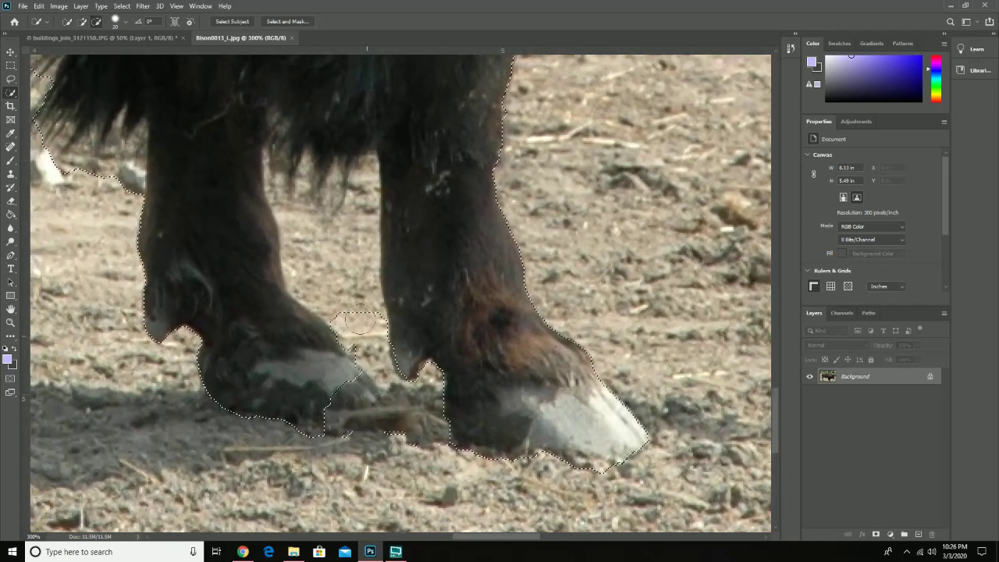
{"action": "mouse_move", "coordinate": [359, 320]}
{"action": "left_mouse_down"}
{"action": "mouse_move", "coordinate": [312, 164]}
{"action": "mouse_move", "coordinate": [288, 188]}
{"action": "mouse_move", "coordinate": [305, 207]}
{"action": "left_mouse_up"}
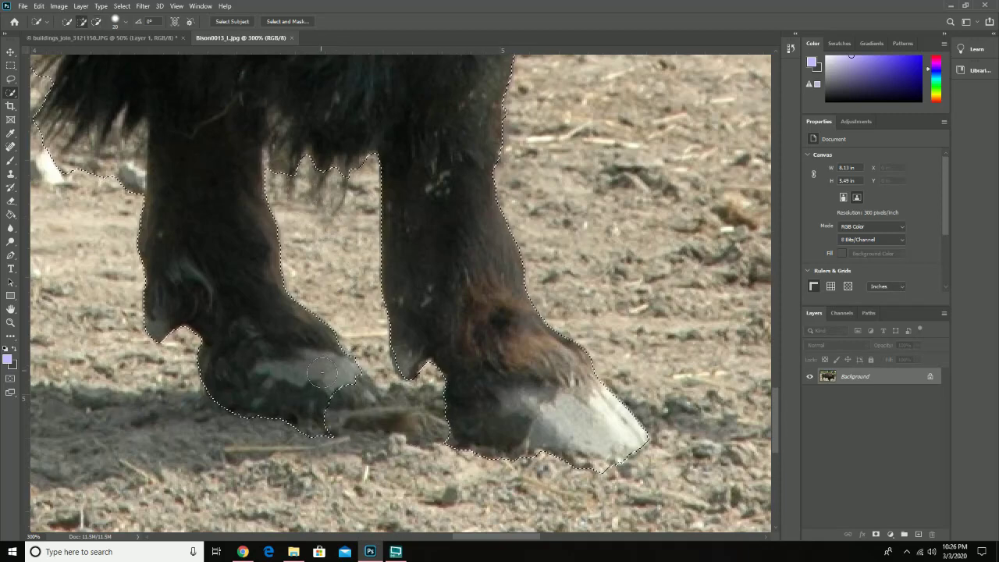
{"action": "left_click_drag", "start_coordinate": [322, 373], "coordinate": [352, 391]}
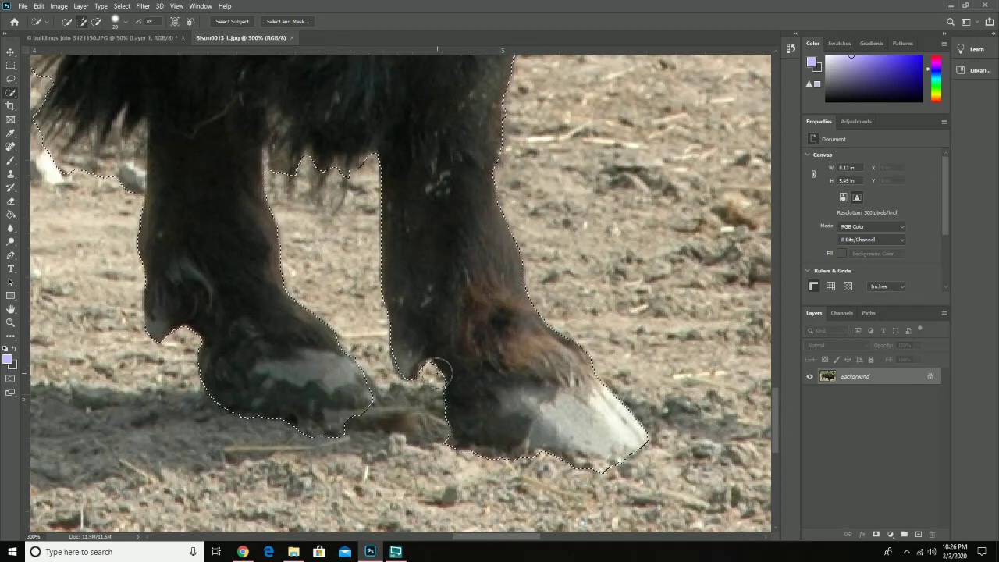
- Check the overall bison selection at 66.7% and return to the Quick Selection tool
{"action": "key", "text": "z"}
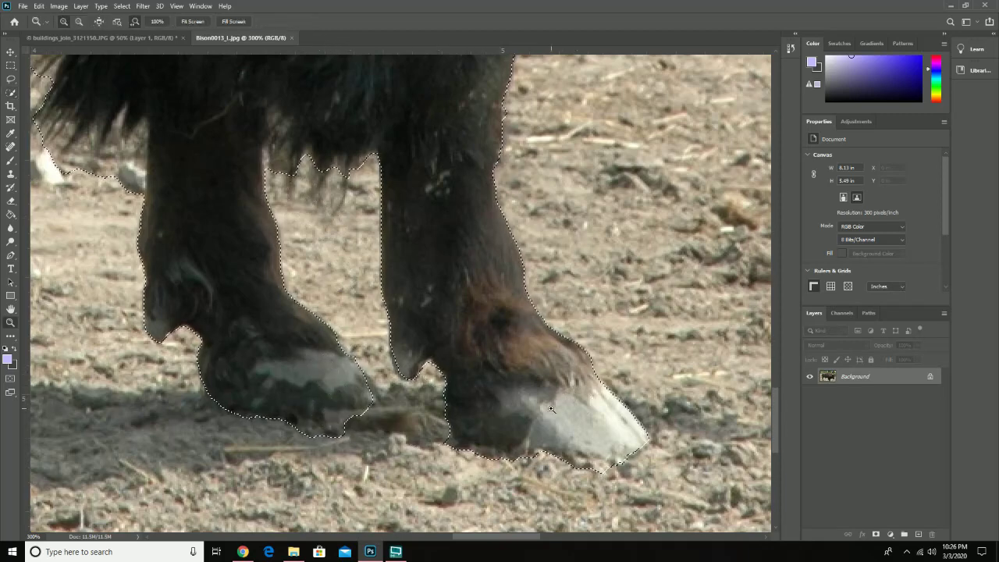
{"action": "left_click", "coordinate": [550, 408], "text": "alt"}
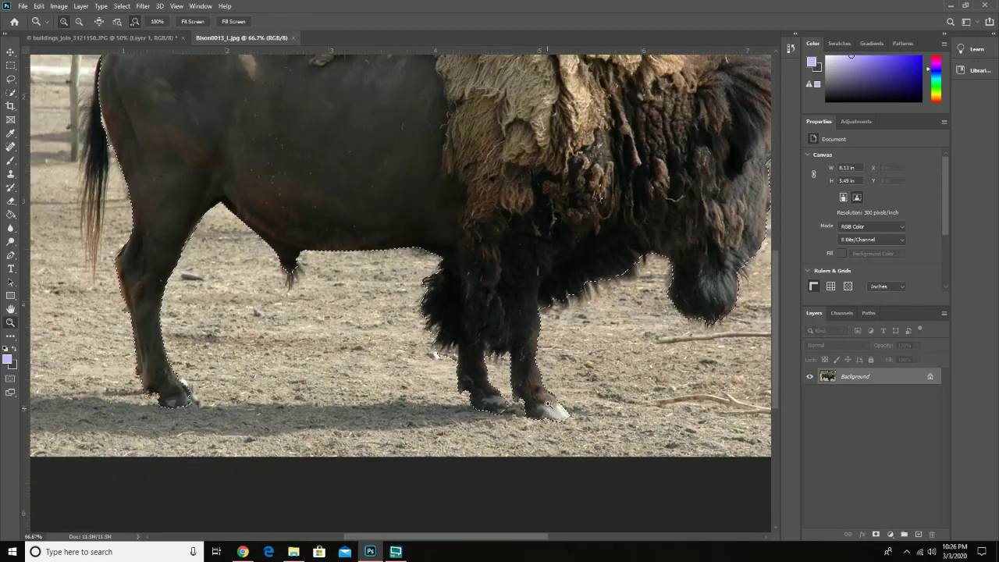
{"action": "scroll", "coordinate": [324, 154], "scroll_direction": "up", "scroll_amount": 3}
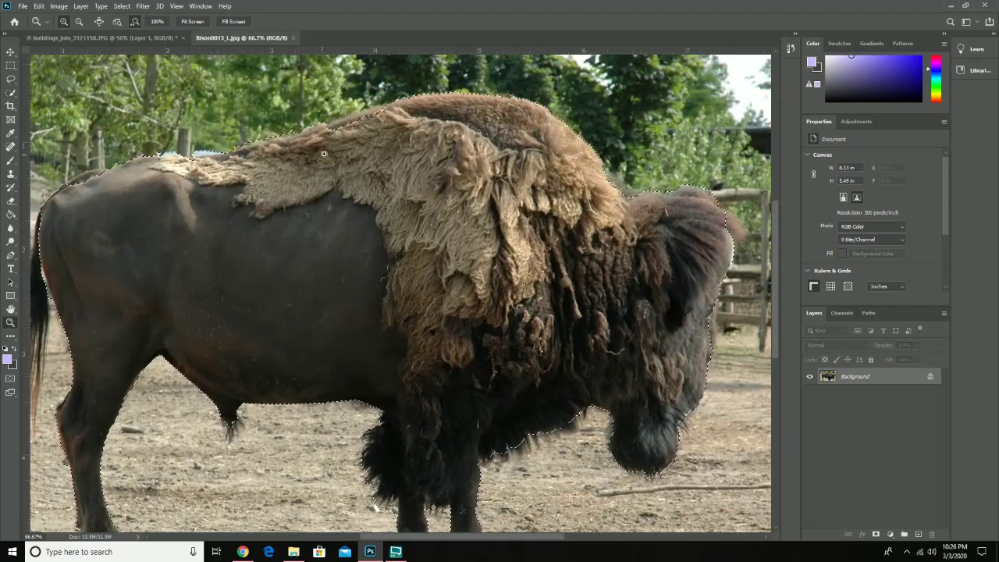
{"action": "left_click", "coordinate": [10, 94]}
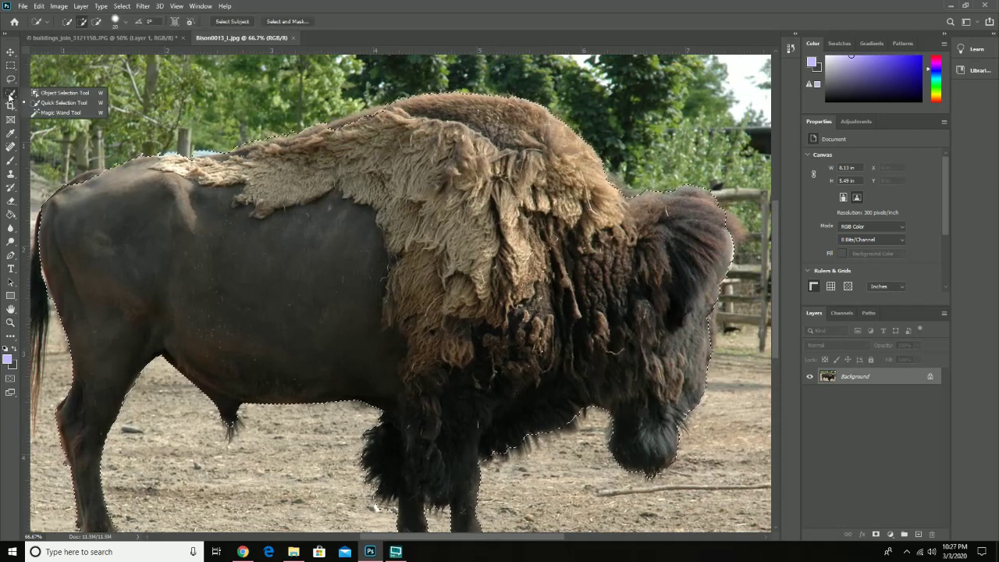
{"action": "left_click", "coordinate": [63, 102]}
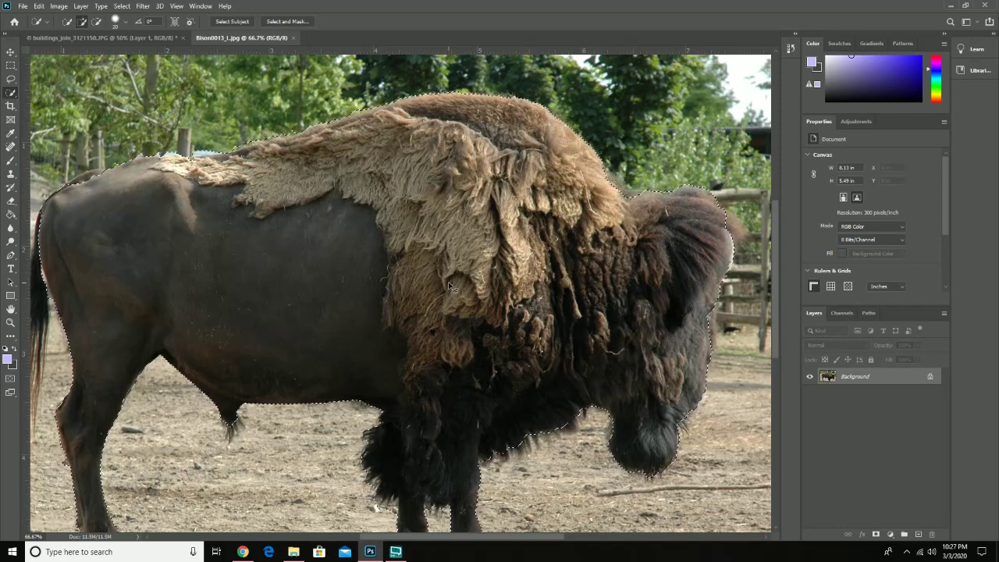
- Paste the bison as a new layer into the buildings_join_3121150.JPG composite
{"action": "left_click", "coordinate": [144, 35]}
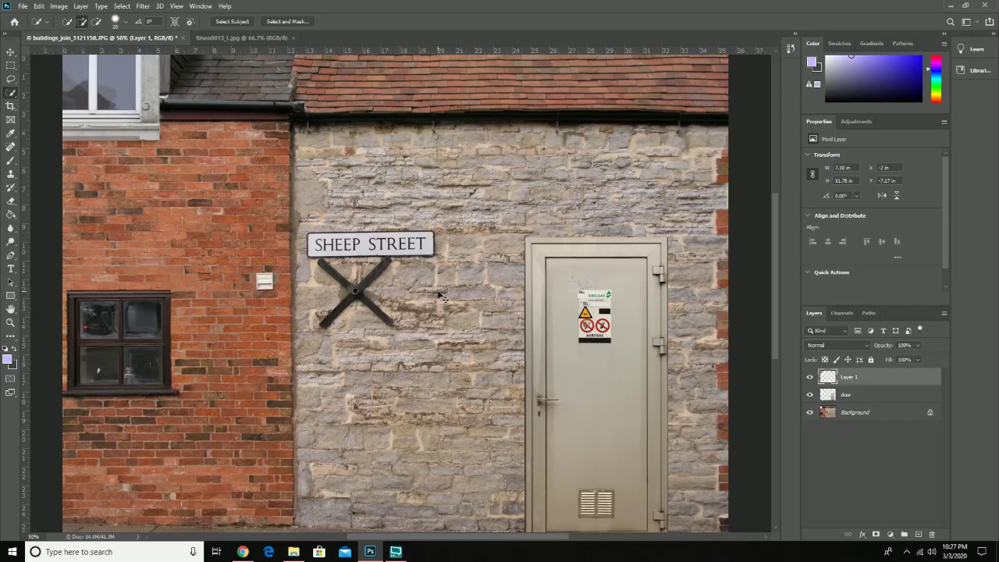
{"action": "left_click", "coordinate": [38, 7]}
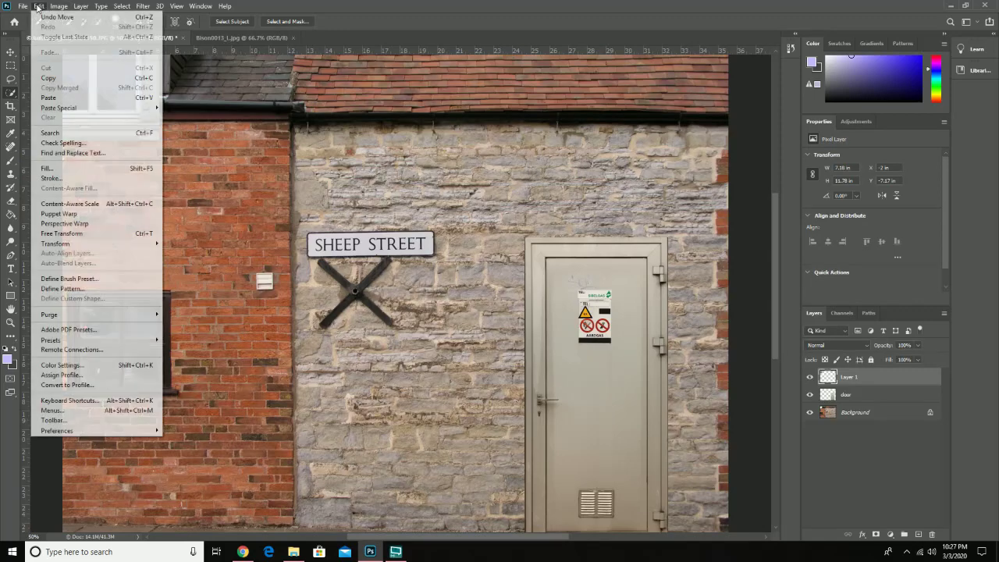
{"action": "left_click", "coordinate": [78, 99]}
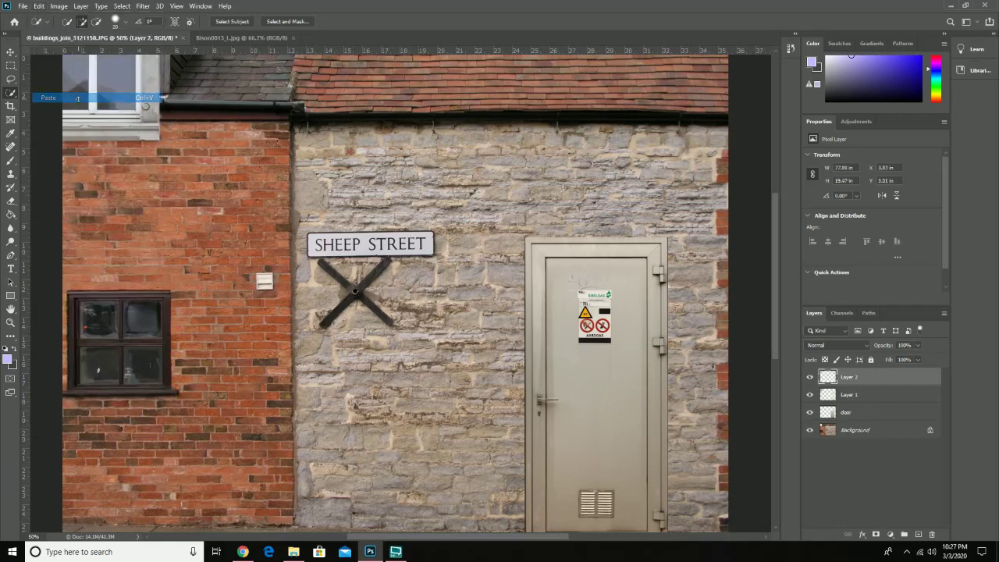
- Move the bison to the photo's lower-left edge, at about X -11.74 in, Y 9.75 in, so its front half enters the scene
{"action": "key", "text": "z"}
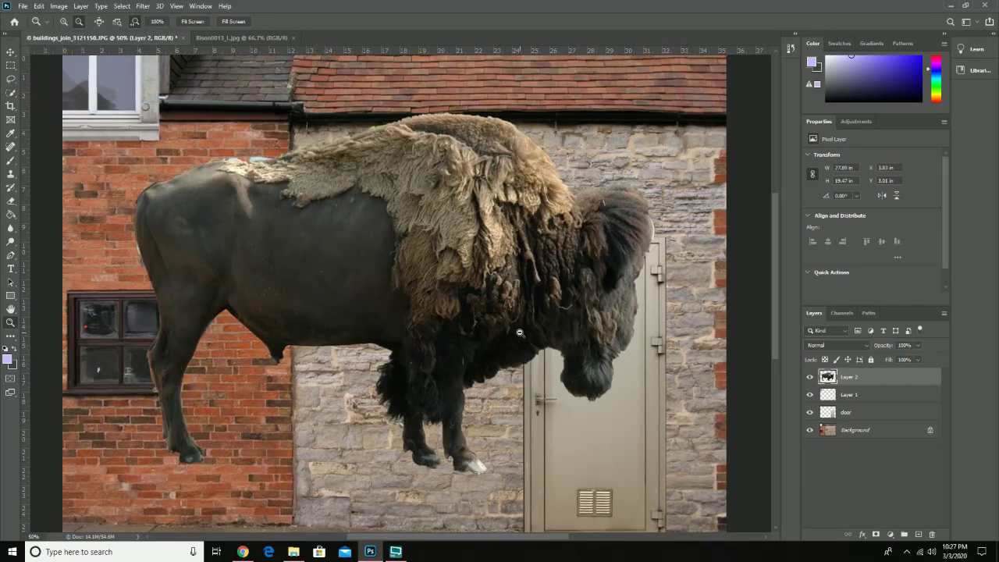
{"action": "left_click", "coordinate": [408, 360], "text": "alt"}
{"action": "left_click", "coordinate": [408, 361], "text": "alt"}
{"action": "left_click", "coordinate": [408, 361]}
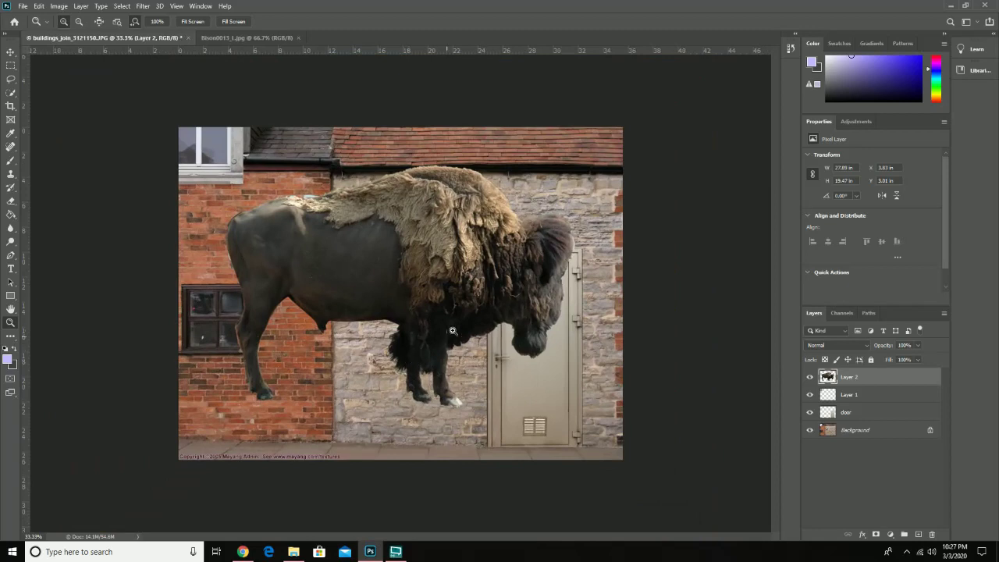
{"action": "left_click", "coordinate": [11, 52]}
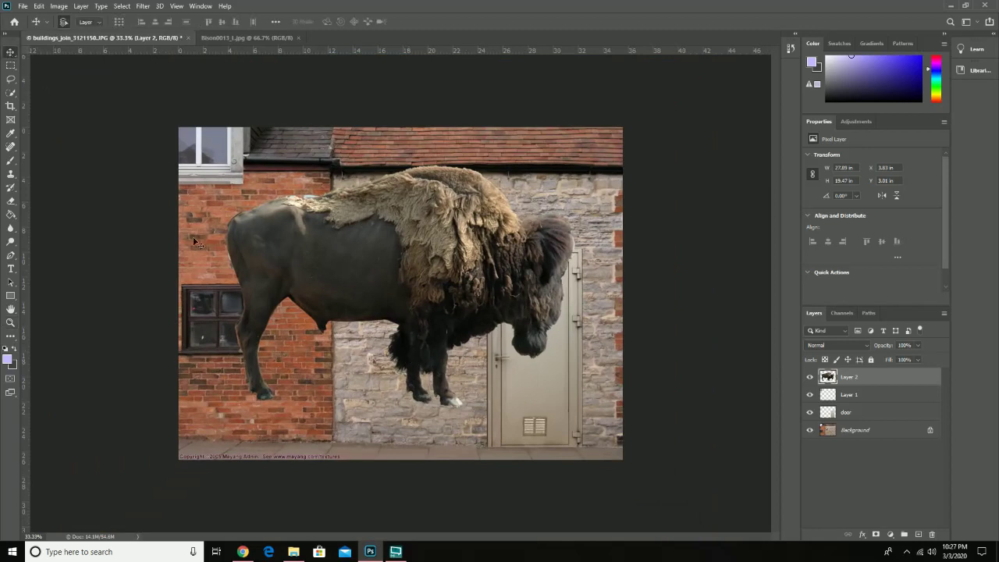
{"action": "left_click_drag", "start_coordinate": [379, 269], "coordinate": [179, 347]}
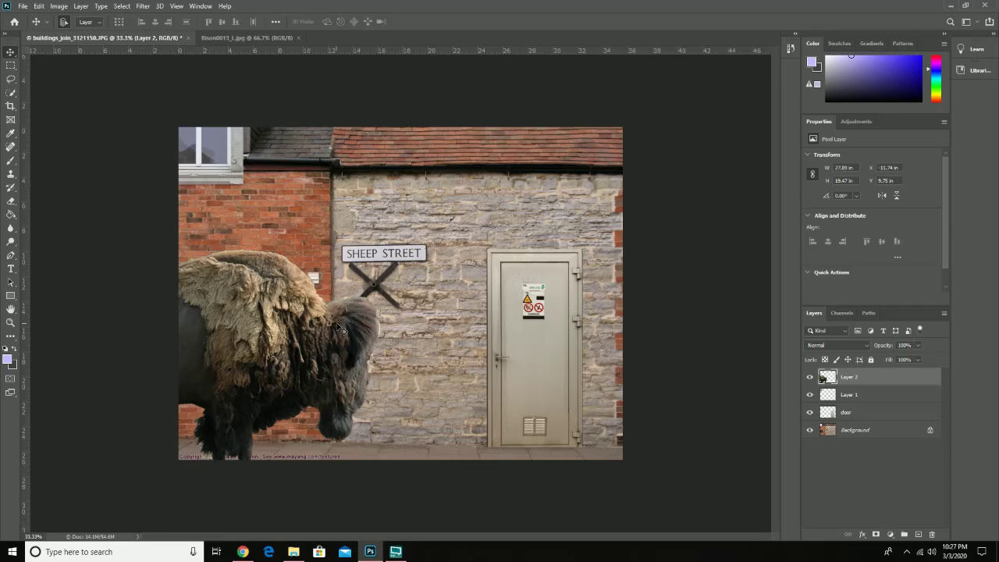
- Rename the pasted window layer as windows and the pasted bison layer as bison
{"action": "left_click", "coordinate": [849, 395]}
{"action": "double_click", "coordinate": [848, 396]}
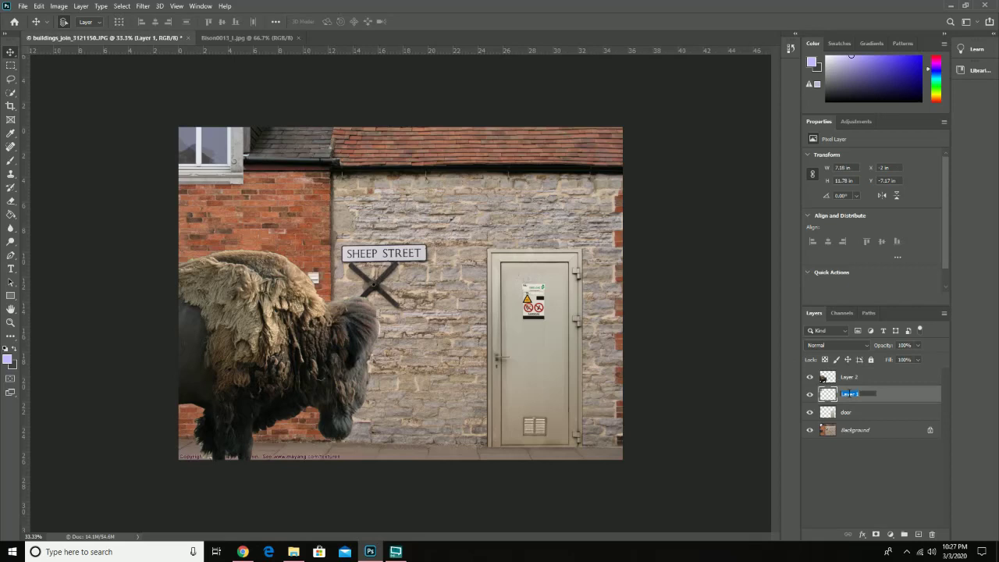
{"action": "type", "text": "windows"}
{"action": "key", "text": "Return"}
{"action": "double_click", "coordinate": [849, 377]}
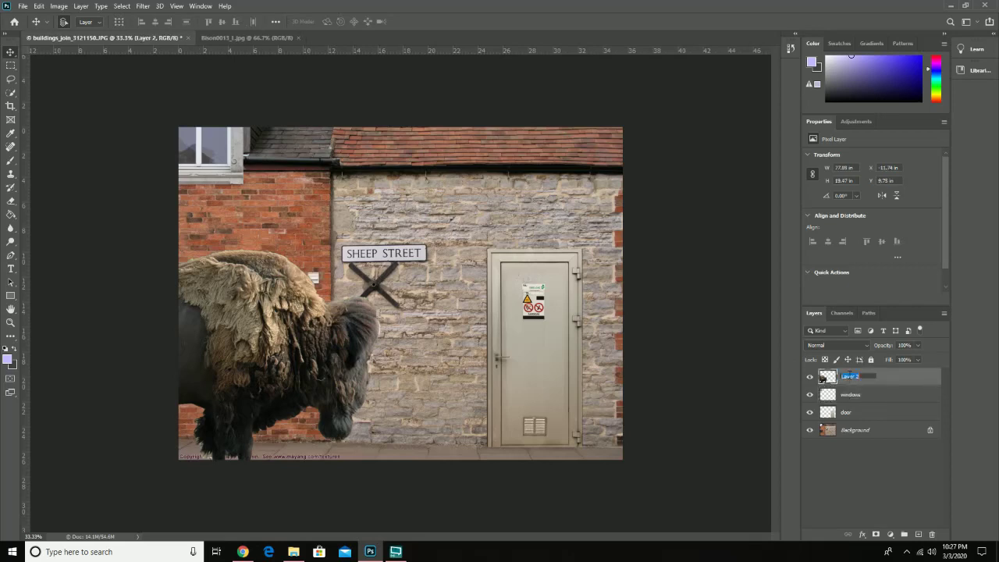
{"action": "type", "text": "bison"}
{"action": "key", "text": "Return"}
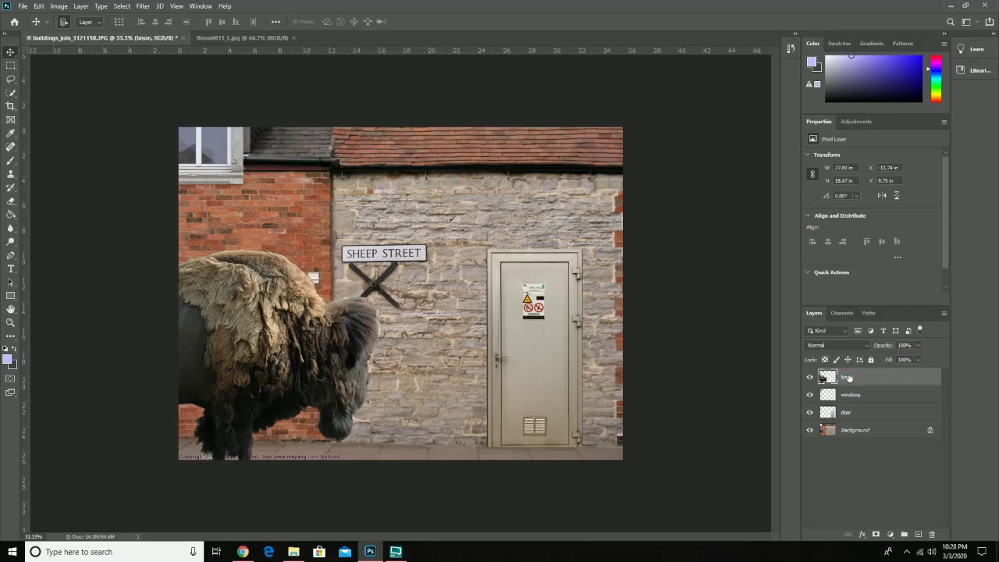
- Save the composite on the computer as demo_bison in Photoshop format, with layers and Maximize Compatibility enabled
{"action": "left_click", "coordinate": [24, 6]}
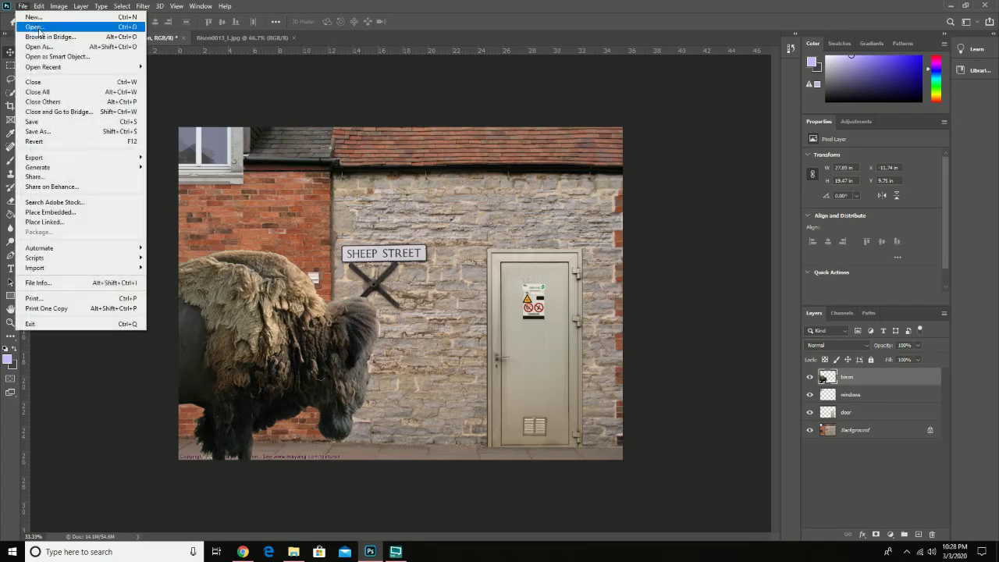
{"action": "left_click", "coordinate": [77, 131]}
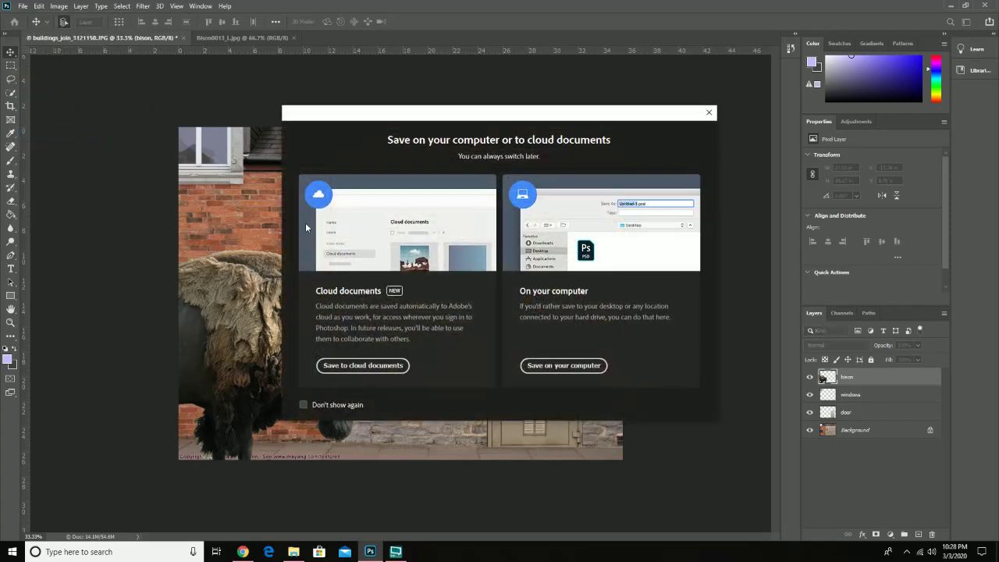
{"action": "left_click", "coordinate": [563, 365]}
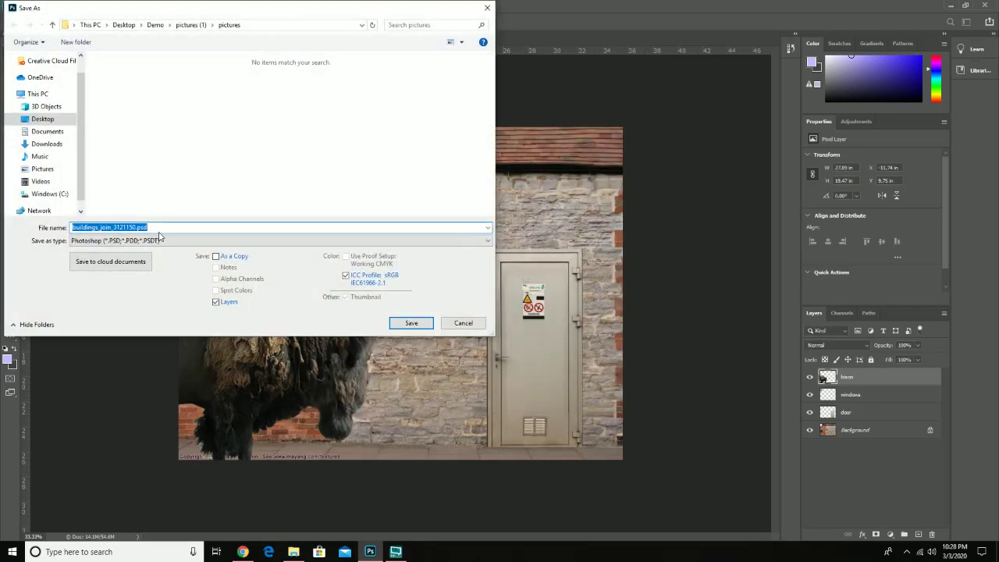
{"action": "type", "text": "demo_"}
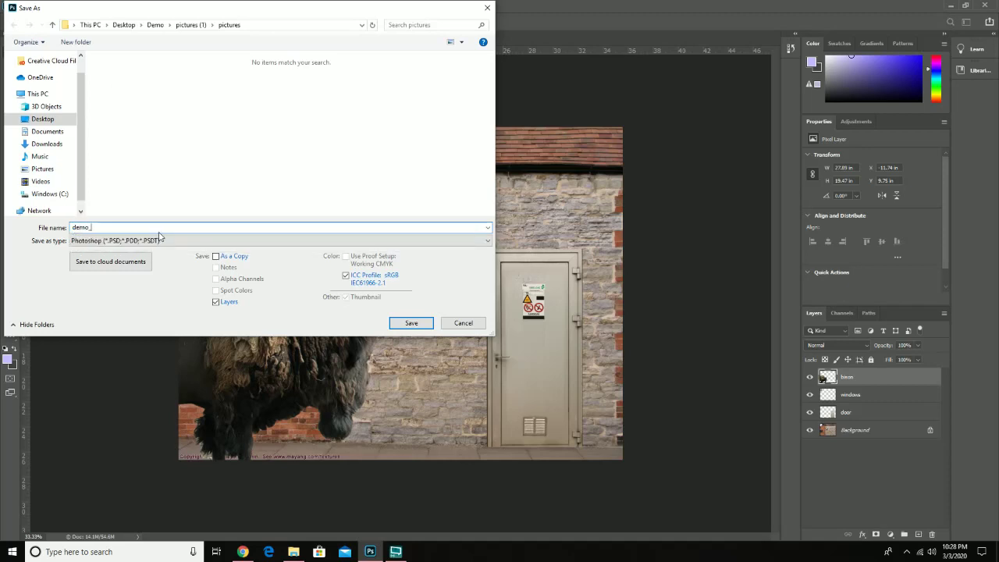
{"action": "type", "text": "bison"}
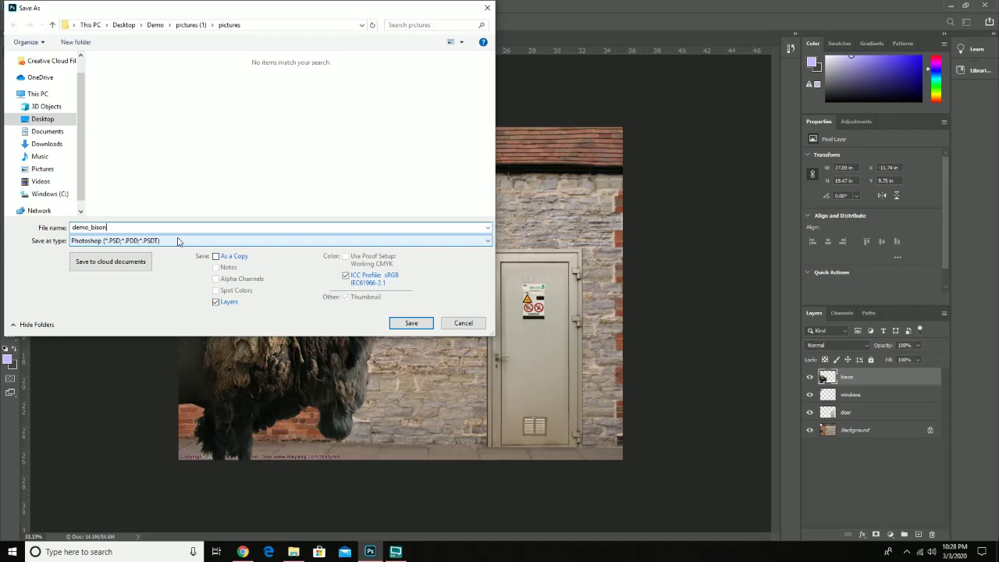
{"action": "left_click", "coordinate": [178, 242]}
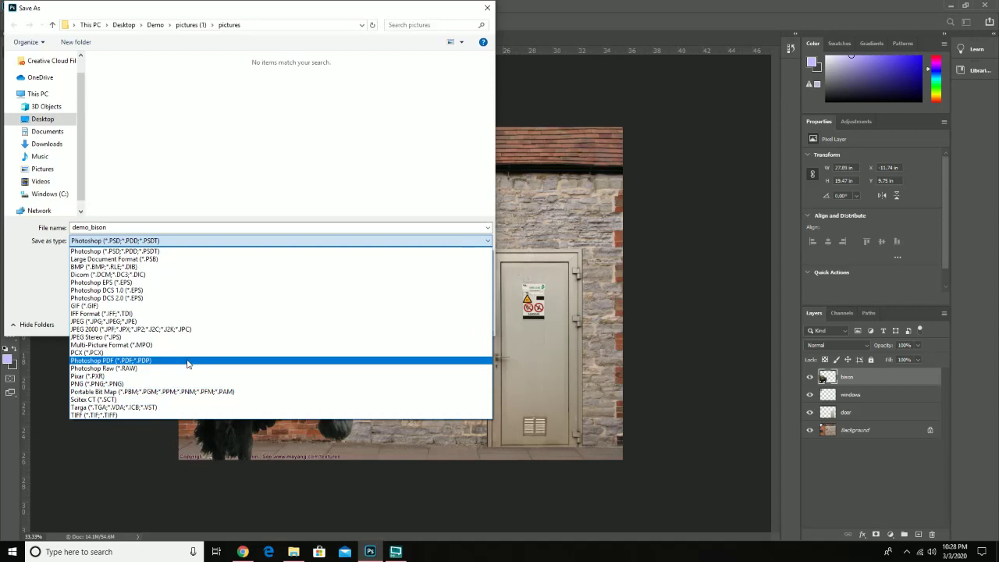
{"action": "left_click", "coordinate": [177, 250]}
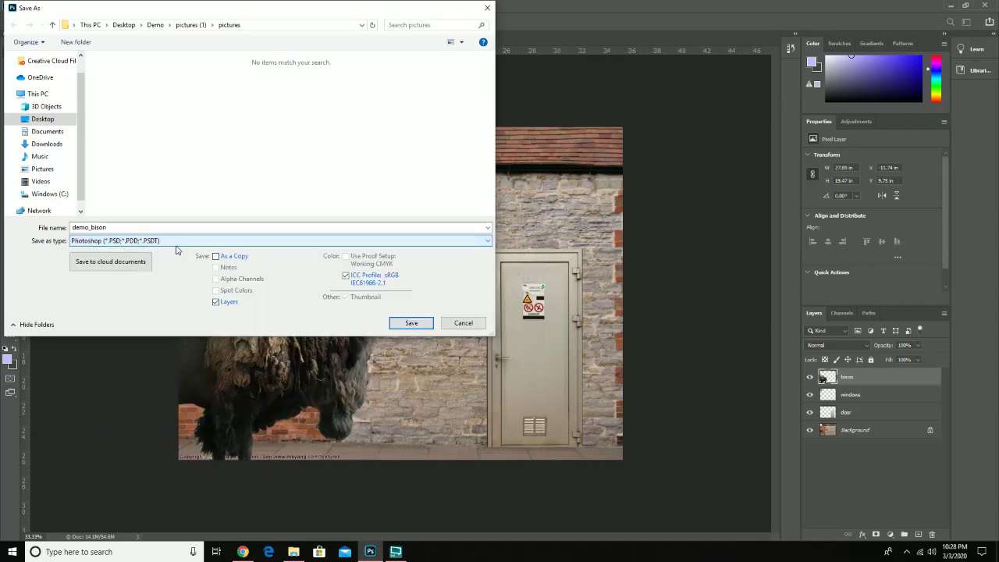
{"action": "left_click", "coordinate": [411, 323]}
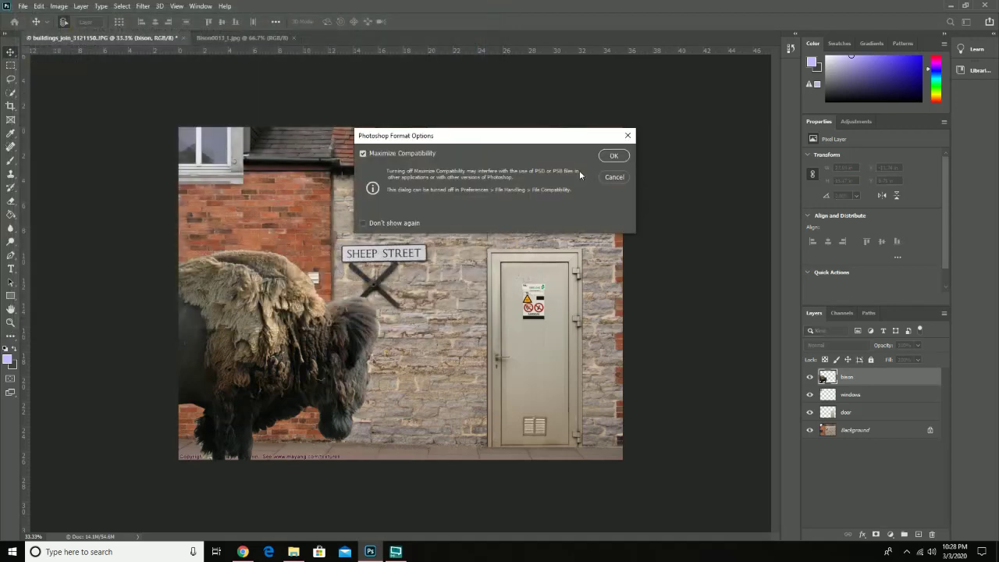
{"action": "left_click", "coordinate": [616, 156]}
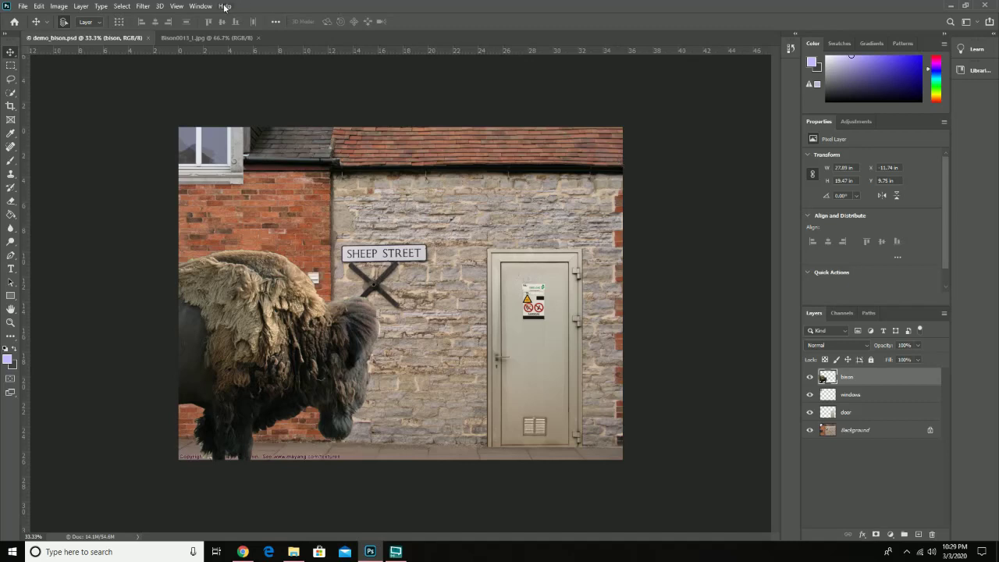
- Select the door layer as the target for an image adjustment
{"action": "left_click", "coordinate": [59, 6]}
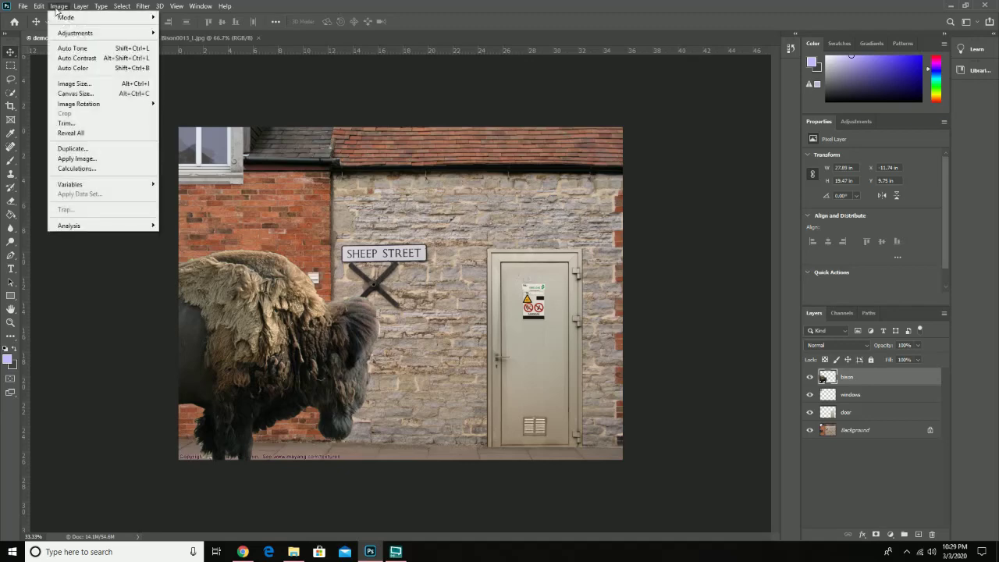
{"action": "mouse_move", "coordinate": [78, 33]}
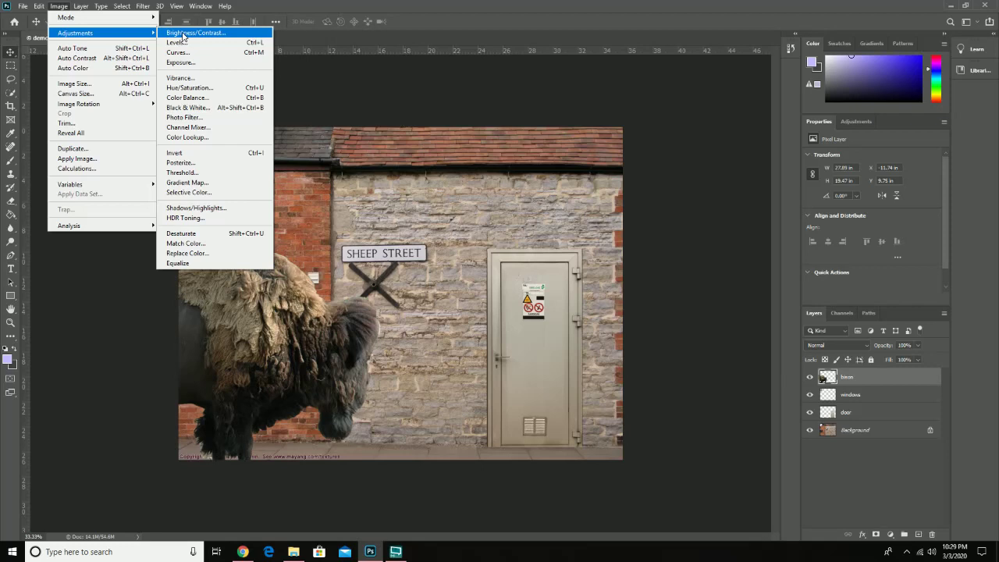
{"action": "left_click", "coordinate": [869, 412]}
{"action": "left_click", "coordinate": [868, 412]}
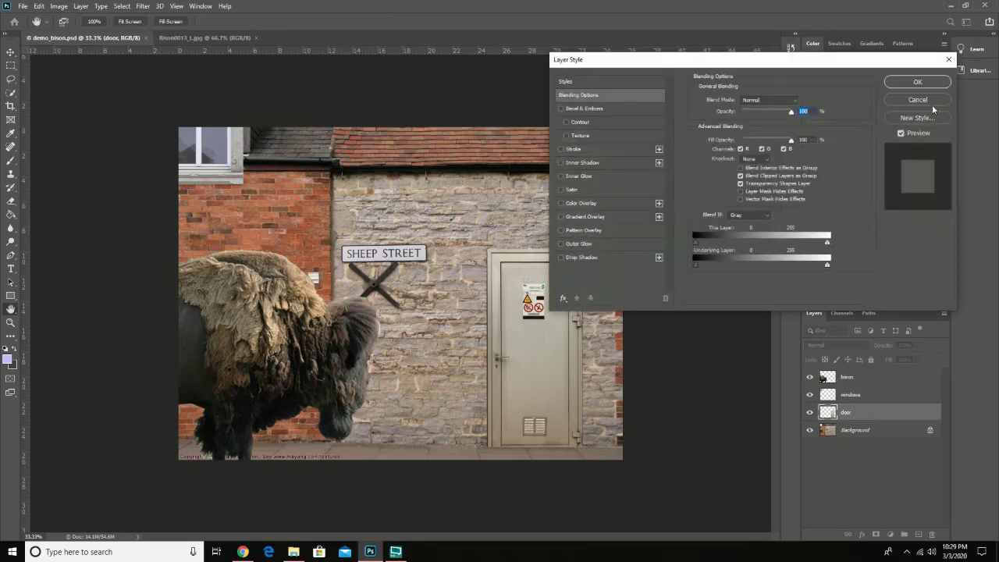
{"action": "left_click", "coordinate": [927, 99]}
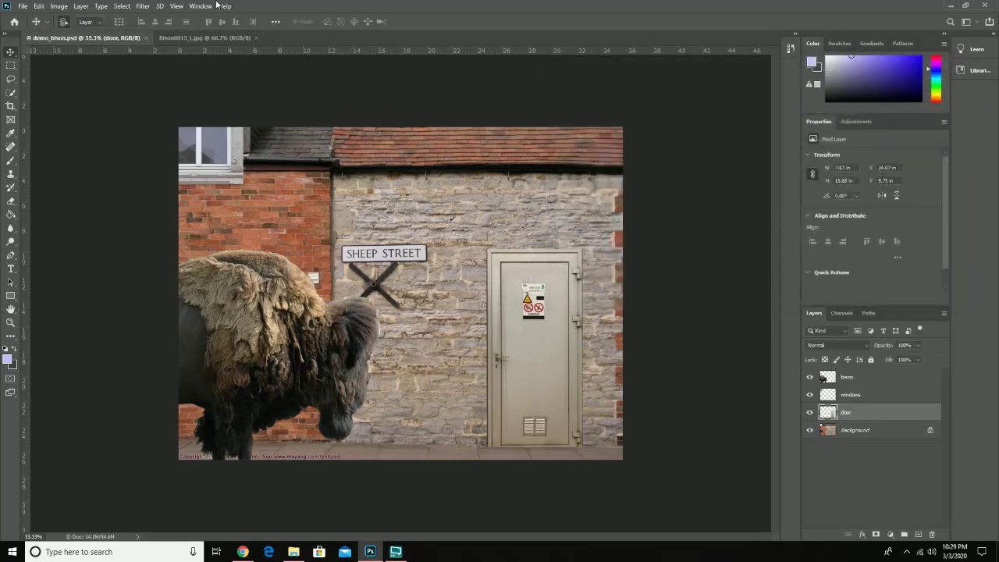
- Apply Brightness/Contrast to the door layer with brightness 20 and reduced contrast
{"action": "left_click", "coordinate": [66, 8]}
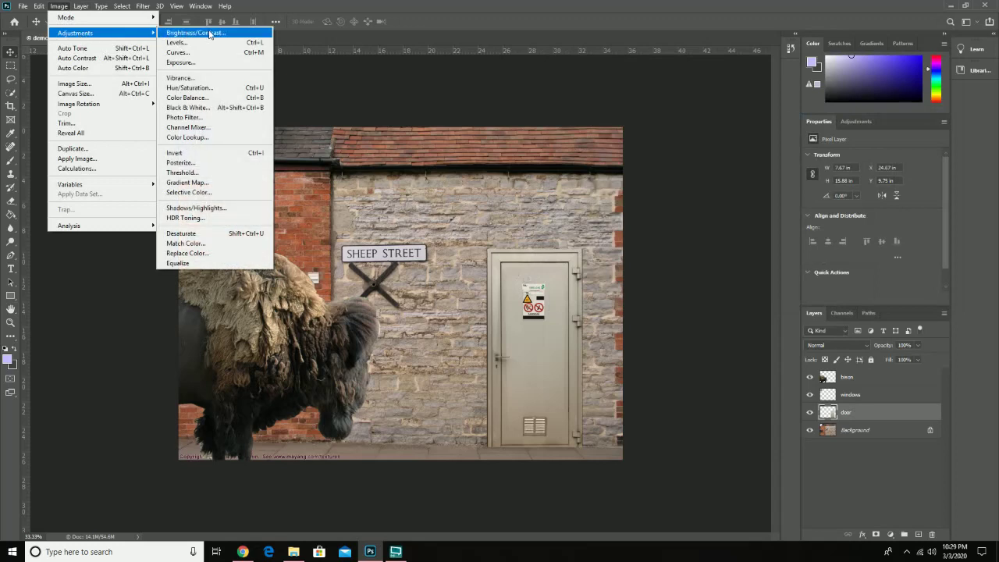
{"action": "left_click", "coordinate": [209, 33]}
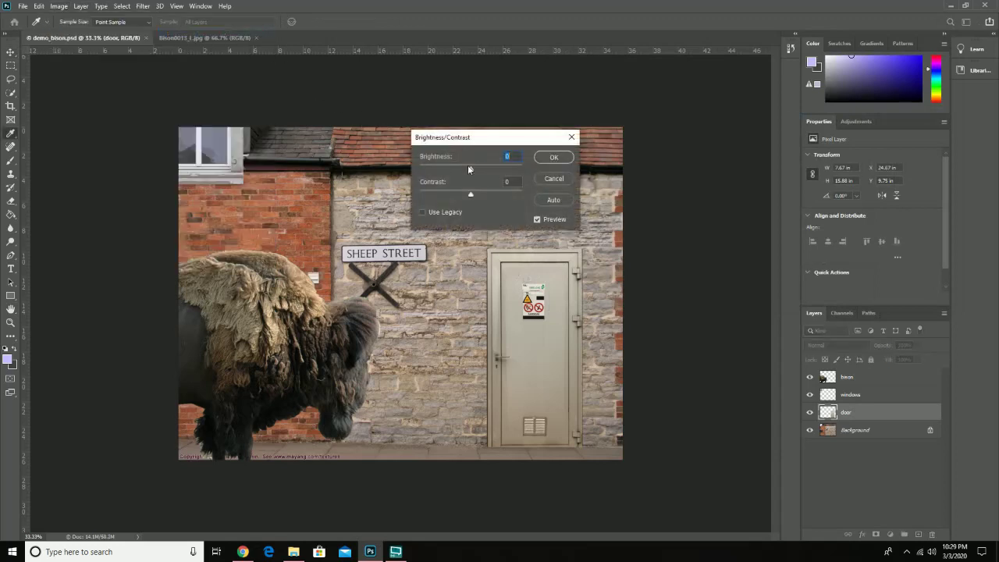
{"action": "left_click_drag", "start_coordinate": [468, 169], "coordinate": [409, 201]}
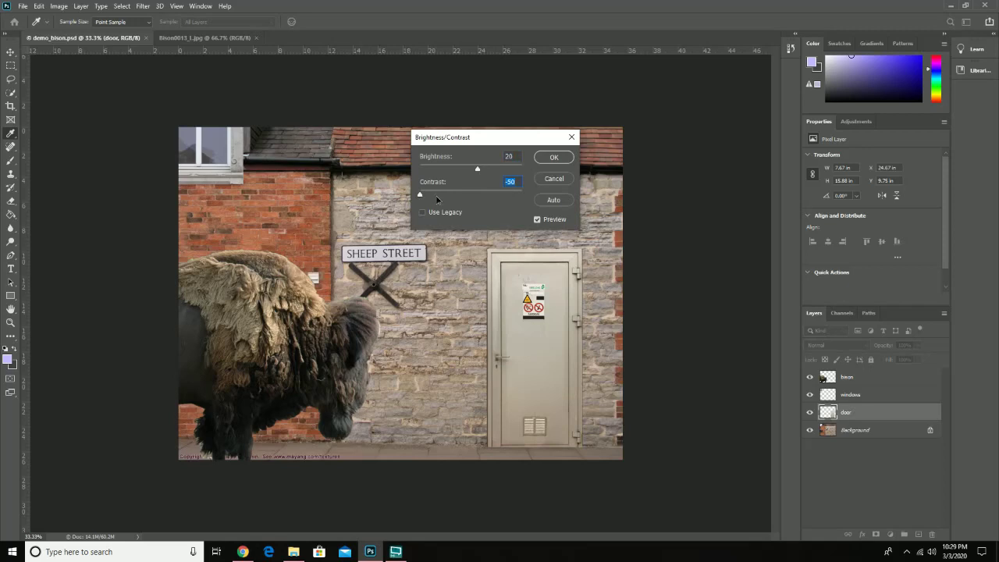
{"action": "left_click", "coordinate": [438, 195]}
{"action": "left_click", "coordinate": [553, 157]}
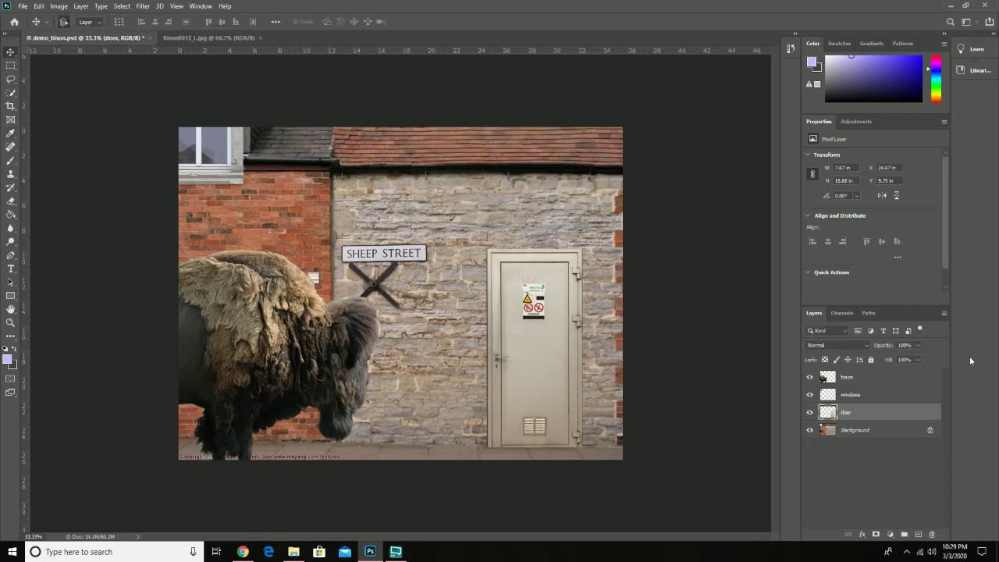
- Darken the windows layer with Brightness/Contrast, using brightness -95 and contrast 16
{"action": "left_click", "coordinate": [861, 397]}
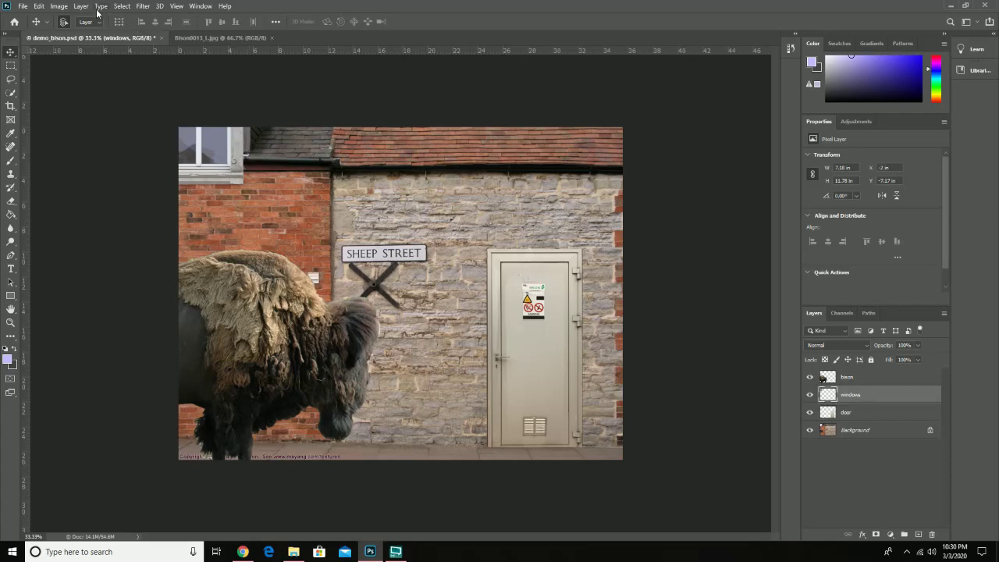
{"action": "left_click", "coordinate": [60, 7]}
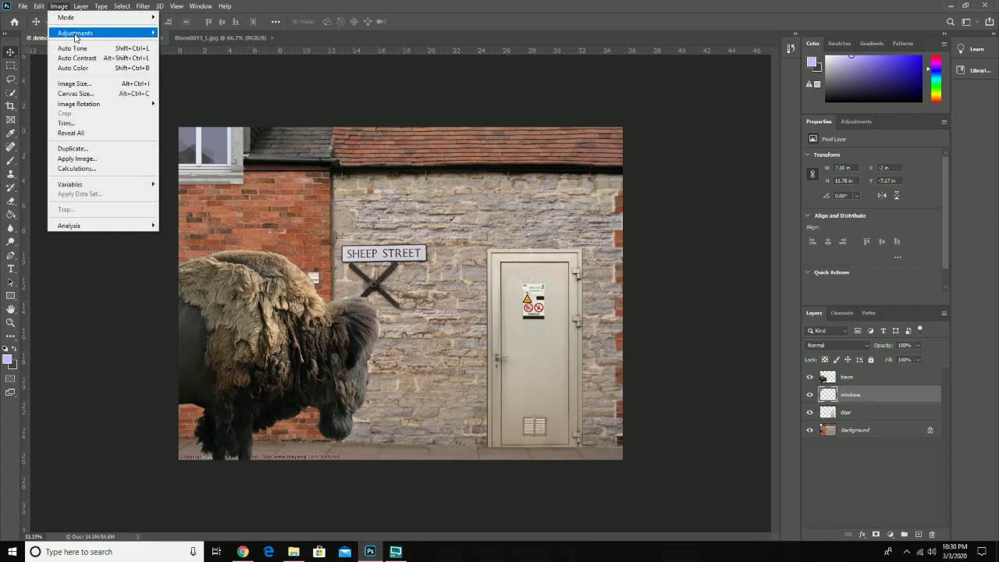
{"action": "mouse_move", "coordinate": [77, 36]}
{"action": "left_click", "coordinate": [188, 33]}
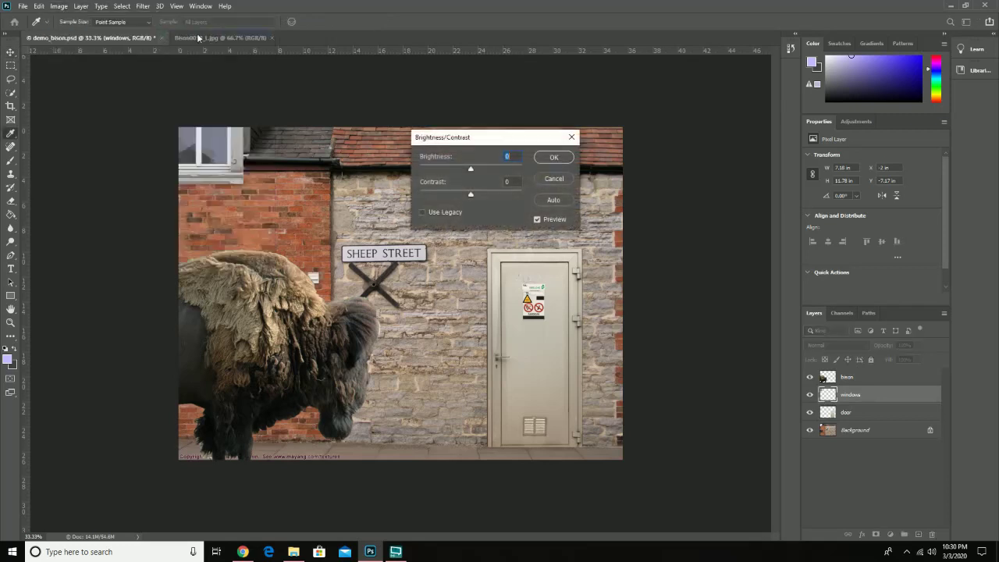
{"action": "left_click_drag", "start_coordinate": [470, 170], "coordinate": [479, 194]}
{"action": "left_click", "coordinate": [471, 195]}
{"action": "left_click", "coordinate": [439, 170]}
{"action": "mouse_move", "coordinate": [438, 169]}
{"action": "left_mouse_down"}
{"action": "mouse_move", "coordinate": [404, 171]}
{"action": "mouse_move", "coordinate": [439, 171]}
{"action": "left_mouse_up"}
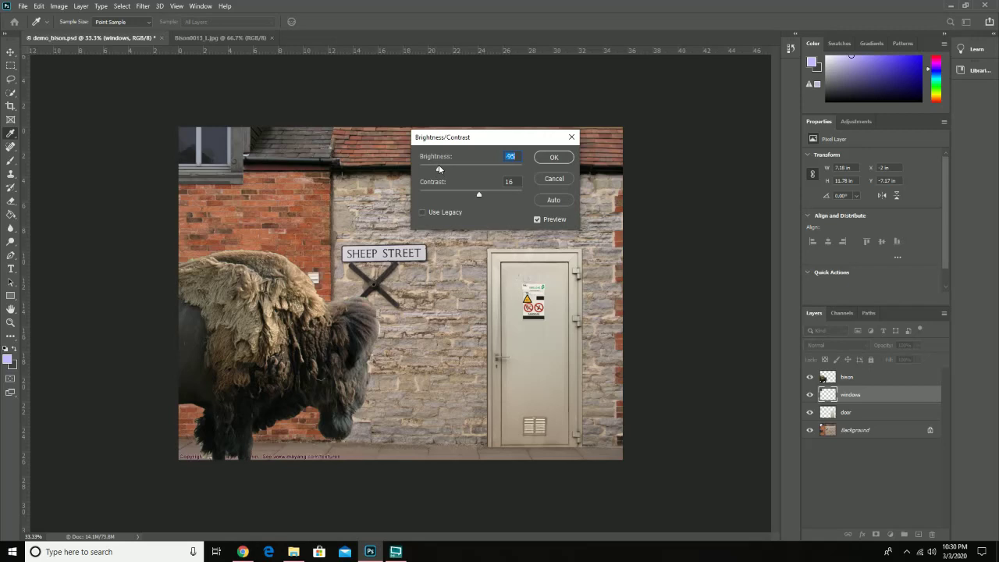
{"action": "left_click", "coordinate": [554, 157]}
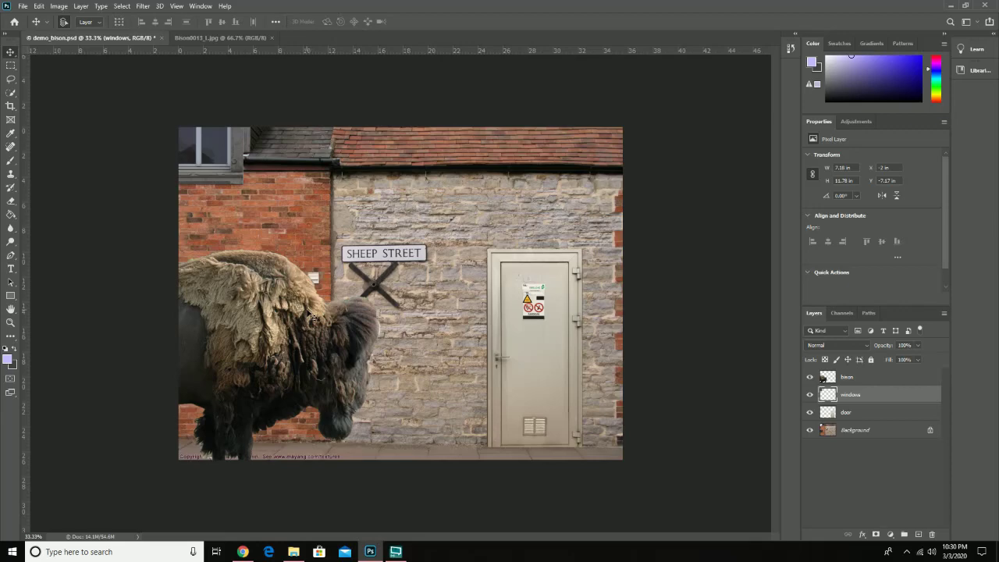
{"action": "left_click", "coordinate": [82, 7]}
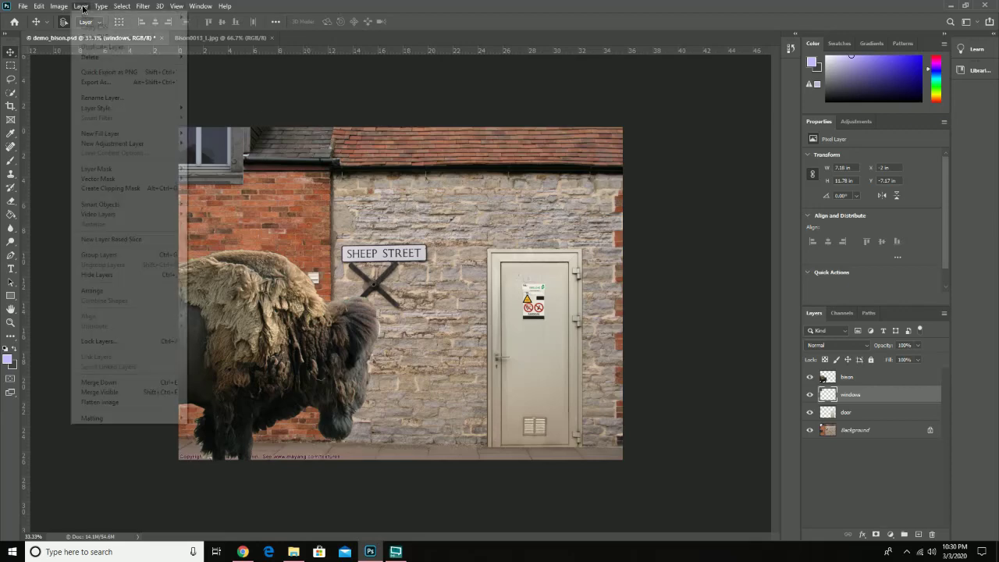
{"action": "mouse_move", "coordinate": [58, 6]}
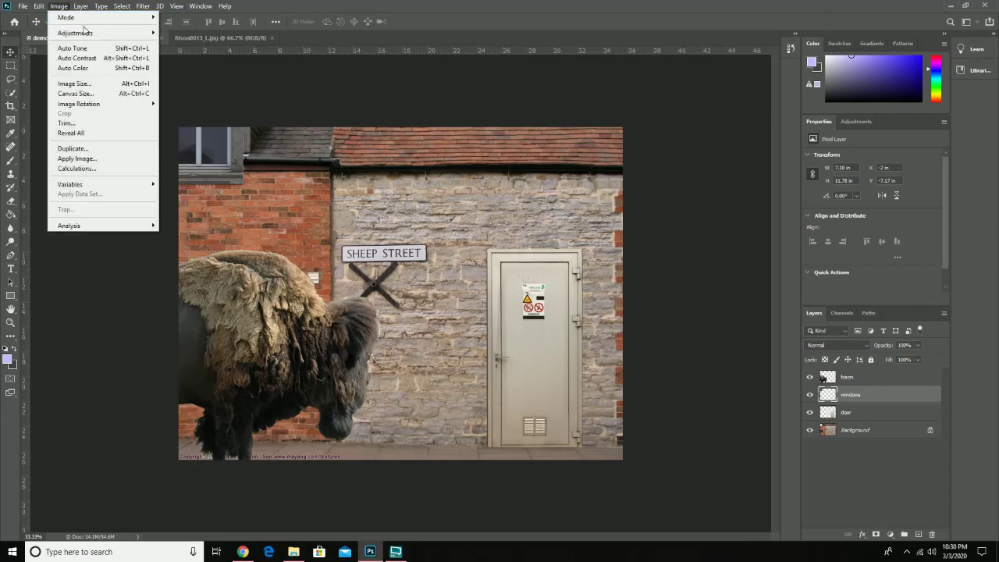
{"action": "mouse_move", "coordinate": [84, 32]}
{"action": "left_click", "coordinate": [199, 33]}
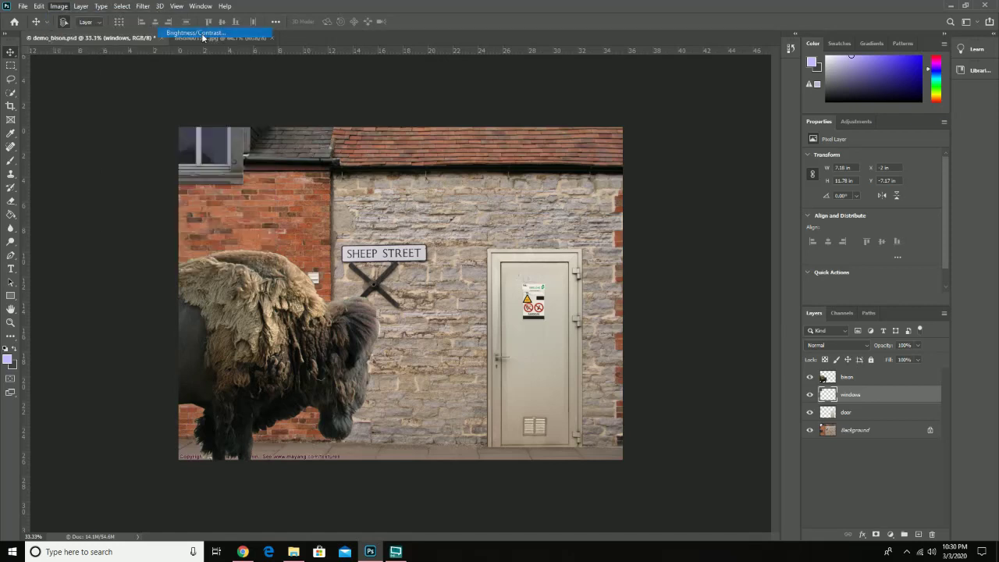
{"action": "left_click_drag", "start_coordinate": [468, 171], "coordinate": [448, 170]}
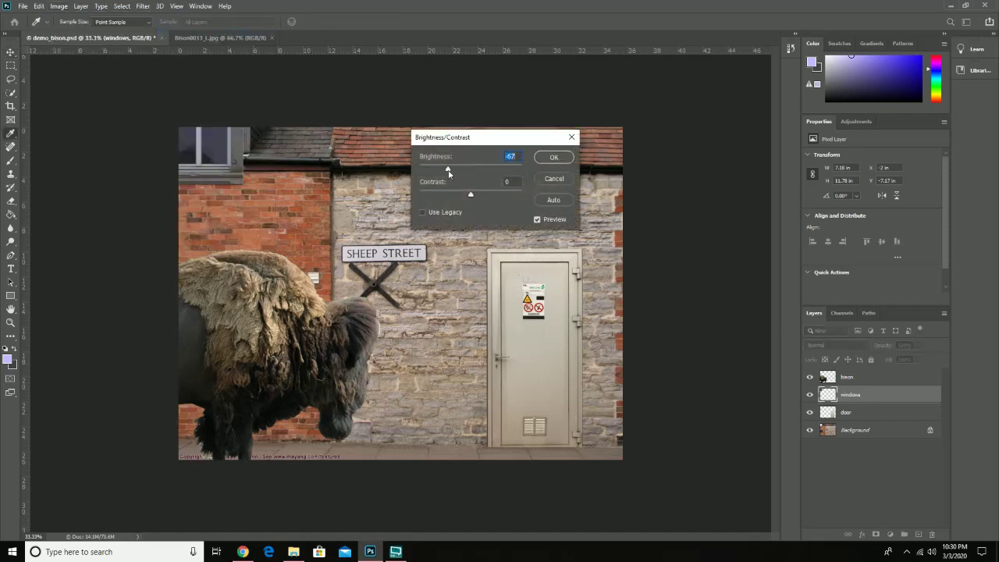
{"action": "left_click", "coordinate": [554, 178]}
{"action": "key", "text": "v"}
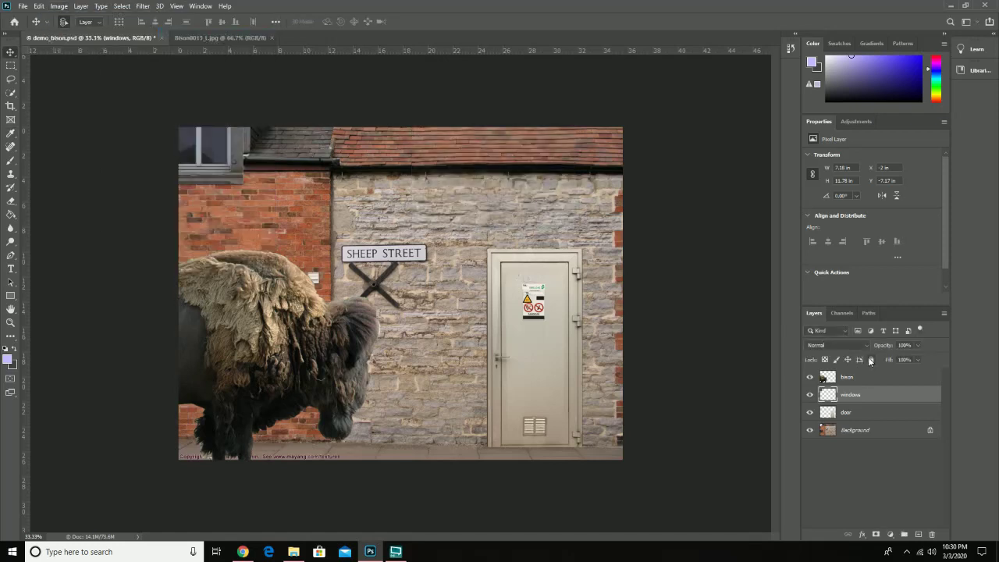
- Darken the bison layer with Brightness/Contrast, setting brightness to -49
{"action": "left_click", "coordinate": [878, 380]}
{"action": "left_click", "coordinate": [59, 6]}
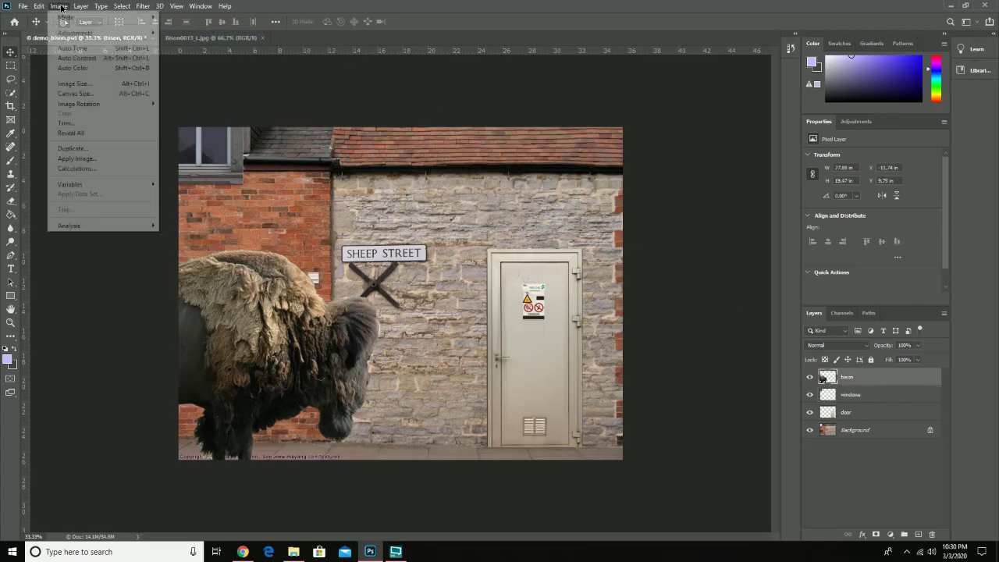
{"action": "mouse_move", "coordinate": [93, 34]}
{"action": "left_click", "coordinate": [195, 33]}
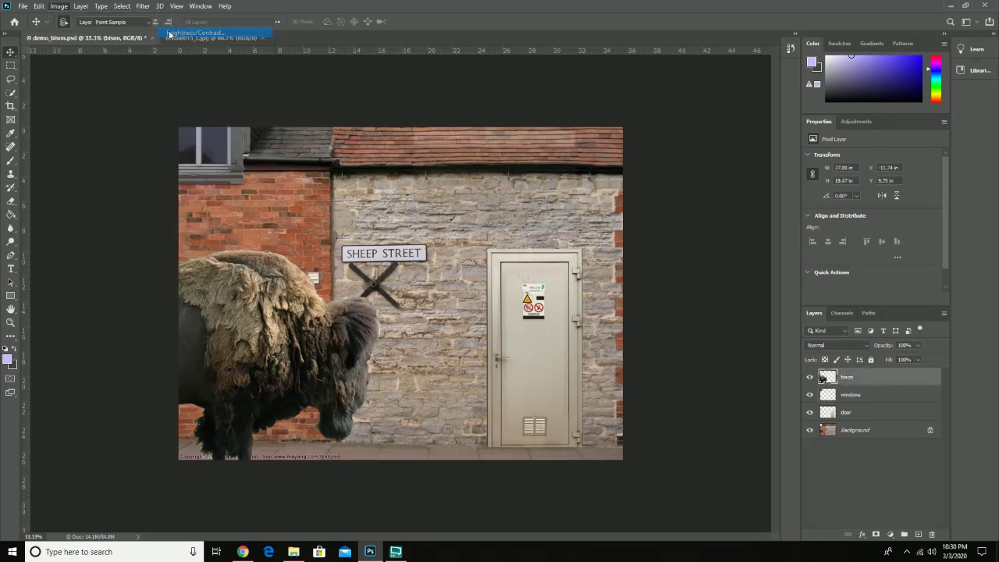
{"action": "left_click_drag", "start_coordinate": [466, 167], "coordinate": [457, 168]}
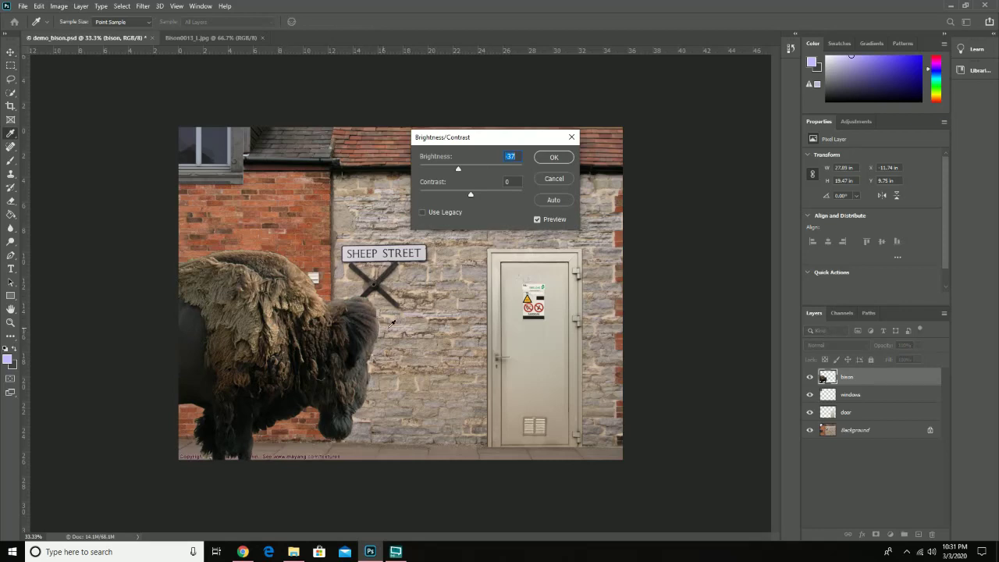
{"action": "left_click_drag", "start_coordinate": [455, 173], "coordinate": [455, 173]}
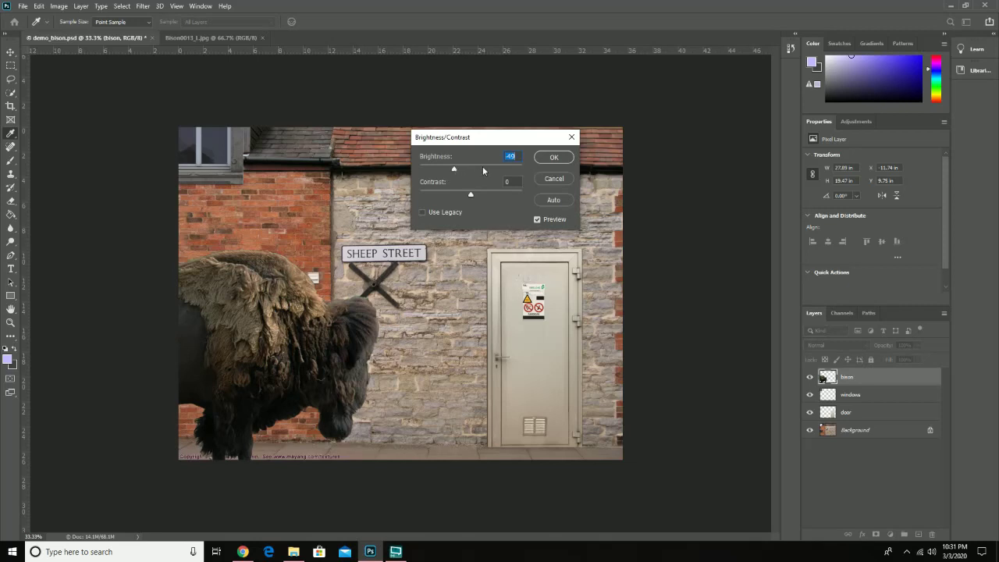
{"action": "left_click", "coordinate": [553, 158]}
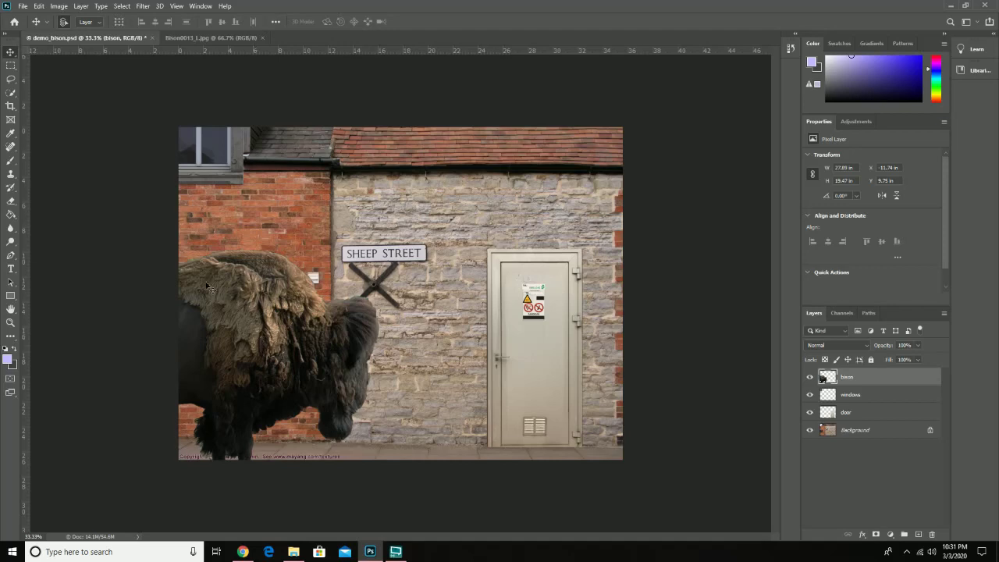
- Set up the Dodge tool with a 177 px brush and increased hardness for the bison layer
{"action": "left_click", "coordinate": [11, 242]}
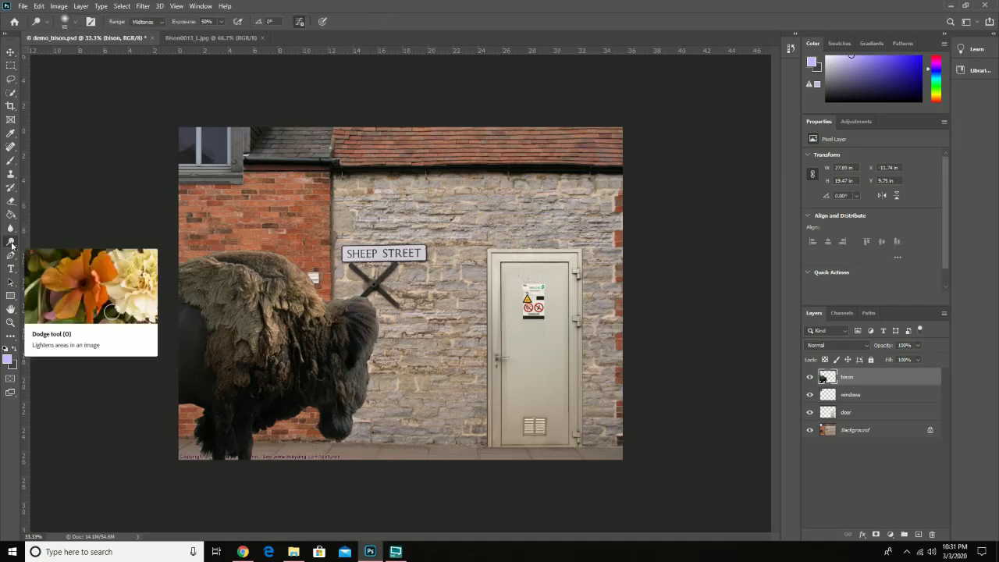
{"action": "right_click", "coordinate": [11, 245]}
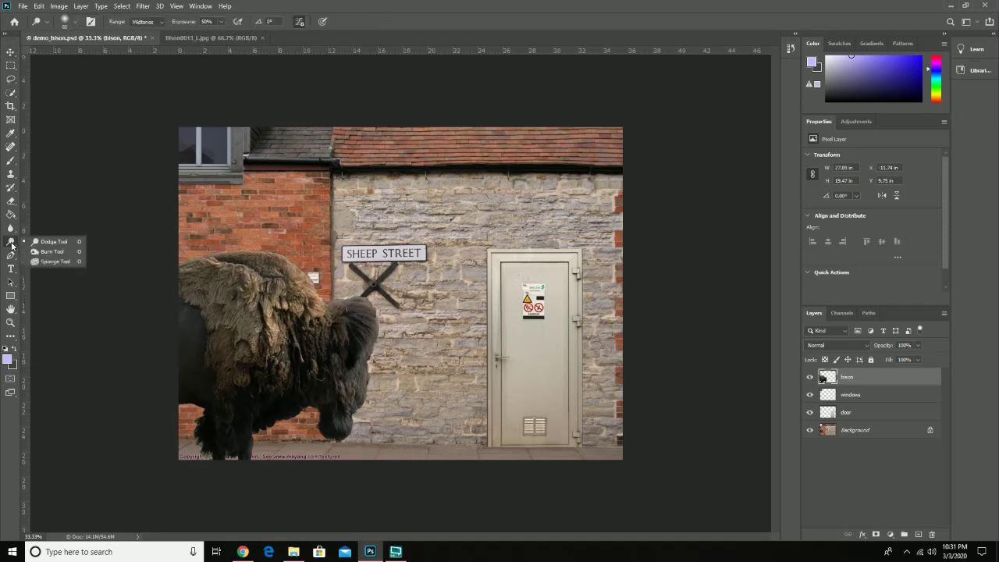
{"action": "left_click", "coordinate": [57, 244]}
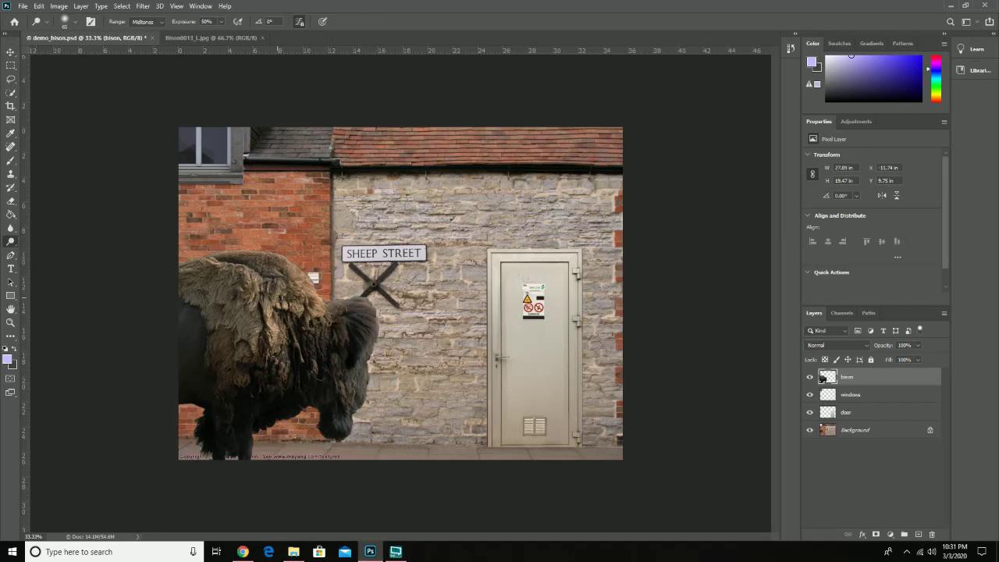
{"action": "right_click", "coordinate": [277, 298]}
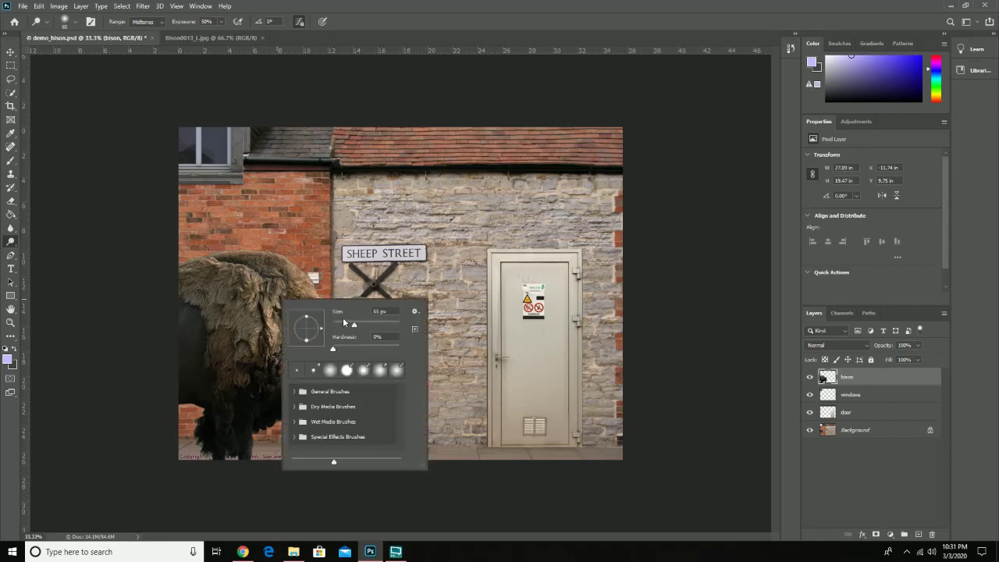
{"action": "left_click_drag", "start_coordinate": [355, 325], "coordinate": [378, 325]}
{"action": "left_click_drag", "start_coordinate": [332, 348], "coordinate": [415, 354]}
- Try lightening the fur on the bison's hump with Dodge strokes and undo them
{"action": "left_click", "coordinate": [269, 270]}
{"action": "mouse_move", "coordinate": [282, 279]}
{"action": "left_mouse_down"}
{"action": "mouse_move", "coordinate": [273, 279]}
{"action": "mouse_move", "coordinate": [298, 292]}
{"action": "mouse_move", "coordinate": [285, 268]}
{"action": "mouse_move", "coordinate": [265, 273]}
{"action": "mouse_move", "coordinate": [300, 289]}
{"action": "left_mouse_up"}
{"action": "key", "text": "ctrl+z"}
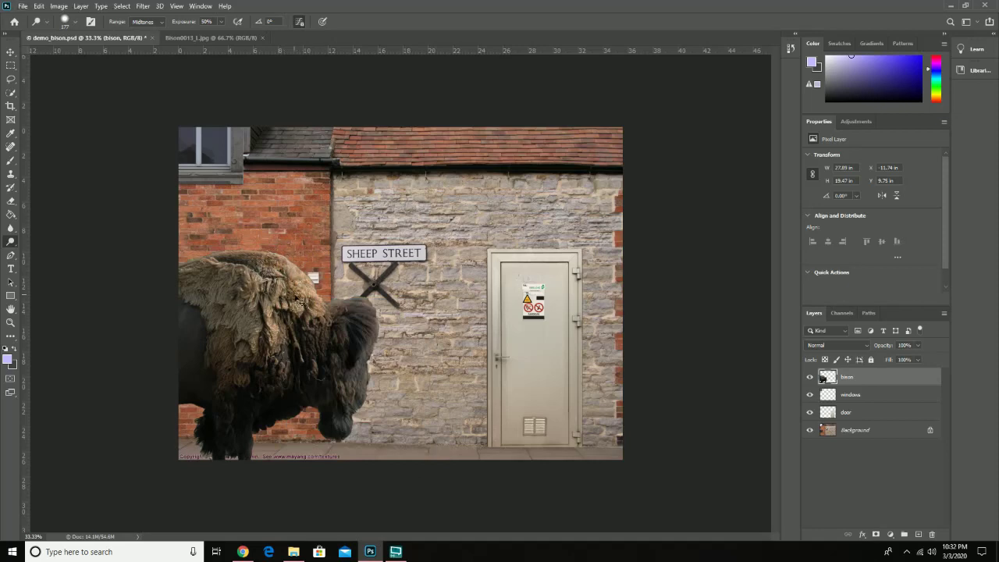
{"action": "key", "text": "ctrl+z"}
- Darken the bison's hump, head and underside with the Burn tool, using a harder brush of about 150 px
{"action": "right_click", "coordinate": [10, 241]}
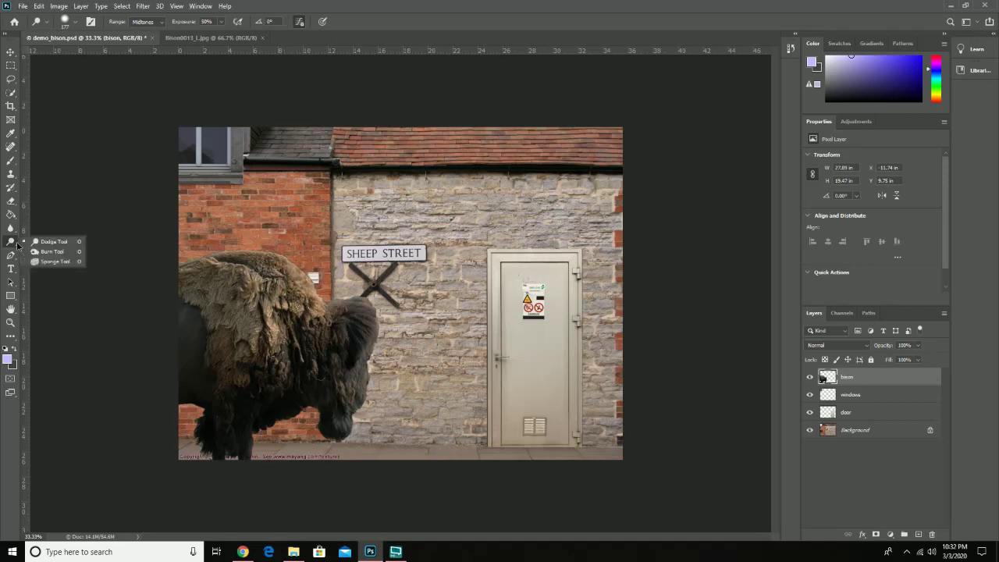
{"action": "left_click", "coordinate": [47, 250]}
{"action": "left_click_drag", "start_coordinate": [299, 301], "coordinate": [283, 274]}
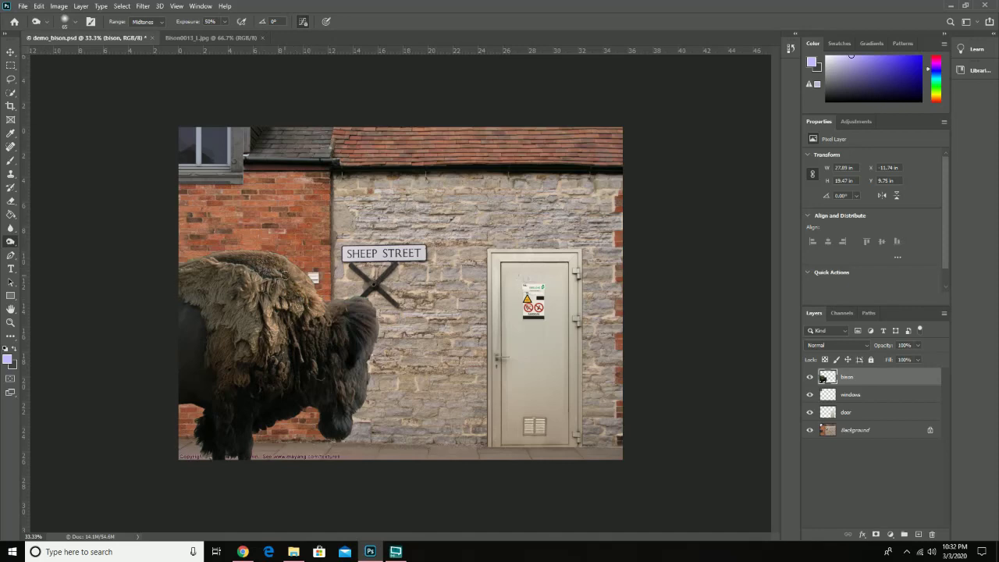
{"action": "right_click", "coordinate": [295, 279]}
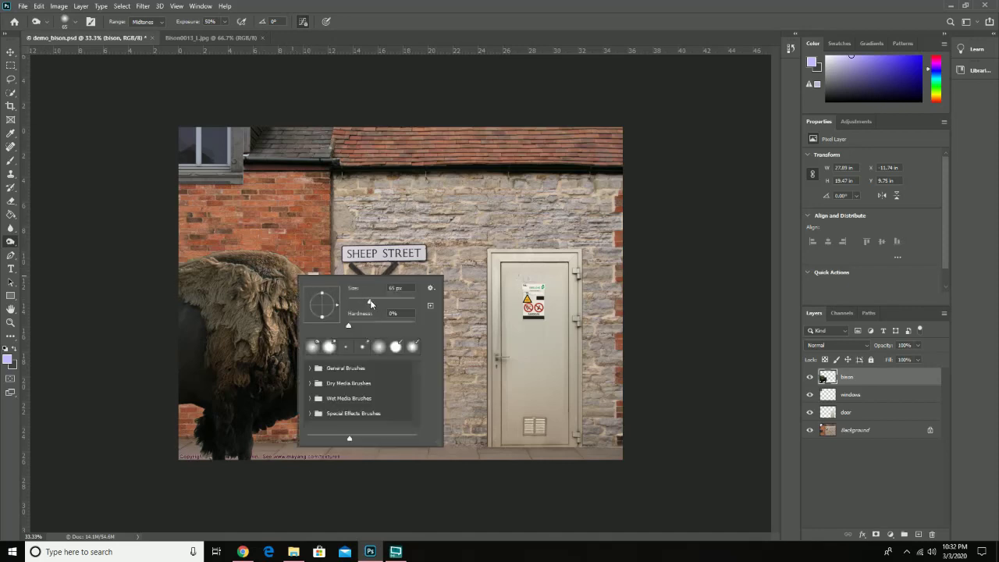
{"action": "left_click_drag", "start_coordinate": [387, 303], "coordinate": [391, 301]}
{"action": "left_click_drag", "start_coordinate": [349, 325], "coordinate": [377, 326]}
{"action": "left_click", "coordinate": [249, 268]}
{"action": "mouse_move", "coordinate": [261, 273]}
{"action": "left_mouse_down"}
{"action": "mouse_move", "coordinate": [306, 295]}
{"action": "mouse_move", "coordinate": [316, 316]}
{"action": "mouse_move", "coordinate": [287, 266]}
{"action": "mouse_move", "coordinate": [324, 317]}
{"action": "mouse_move", "coordinate": [273, 266]}
{"action": "mouse_move", "coordinate": [316, 319]}
{"action": "mouse_move", "coordinate": [257, 269]}
{"action": "mouse_move", "coordinate": [292, 328]}
{"action": "mouse_move", "coordinate": [308, 323]}
{"action": "mouse_move", "coordinate": [297, 323]}
{"action": "mouse_move", "coordinate": [302, 307]}
{"action": "mouse_move", "coordinate": [316, 304]}
{"action": "mouse_move", "coordinate": [278, 303]}
{"action": "mouse_move", "coordinate": [282, 349]}
{"action": "mouse_move", "coordinate": [274, 316]}
{"action": "mouse_move", "coordinate": [313, 308]}
{"action": "mouse_move", "coordinate": [285, 310]}
{"action": "mouse_move", "coordinate": [226, 265]}
{"action": "mouse_move", "coordinate": [181, 269]}
{"action": "mouse_move", "coordinate": [248, 312]}
{"action": "mouse_move", "coordinate": [251, 342]}
{"action": "mouse_move", "coordinate": [308, 380]}
{"action": "mouse_move", "coordinate": [342, 359]}
{"action": "mouse_move", "coordinate": [342, 323]}
{"action": "mouse_move", "coordinate": [344, 398]}
{"action": "mouse_move", "coordinate": [361, 315]}
{"action": "mouse_move", "coordinate": [343, 425]}
{"action": "mouse_move", "coordinate": [334, 417]}
{"action": "mouse_move", "coordinate": [350, 406]}
{"action": "mouse_move", "coordinate": [360, 321]}
{"action": "mouse_move", "coordinate": [299, 303]}
{"action": "mouse_move", "coordinate": [316, 337]}
{"action": "mouse_move", "coordinate": [272, 313]}
{"action": "mouse_move", "coordinate": [287, 283]}
{"action": "mouse_move", "coordinate": [234, 262]}
{"action": "mouse_move", "coordinate": [183, 275]}
{"action": "mouse_move", "coordinate": [234, 251]}
{"action": "mouse_move", "coordinate": [281, 264]}
{"action": "mouse_move", "coordinate": [313, 303]}
{"action": "mouse_move", "coordinate": [302, 294]}
{"action": "mouse_move", "coordinate": [277, 347]}
{"action": "mouse_move", "coordinate": [278, 327]}
{"action": "mouse_move", "coordinate": [282, 357]}
{"action": "mouse_move", "coordinate": [269, 343]}
{"action": "mouse_move", "coordinate": [232, 377]}
{"action": "mouse_move", "coordinate": [228, 416]}
{"action": "mouse_move", "coordinate": [283, 412]}
{"action": "mouse_move", "coordinate": [286, 402]}
{"action": "left_mouse_up"}
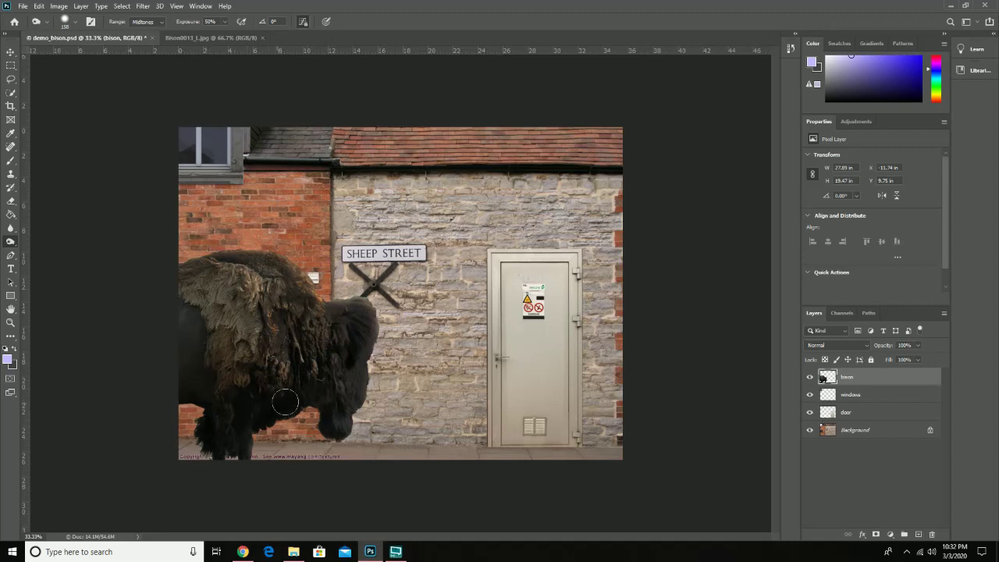
- Lighten the fur along the bison's lower body and shoulder with the Dodge tool
{"action": "left_click", "coordinate": [11, 241]}
{"action": "left_click", "coordinate": [53, 242]}
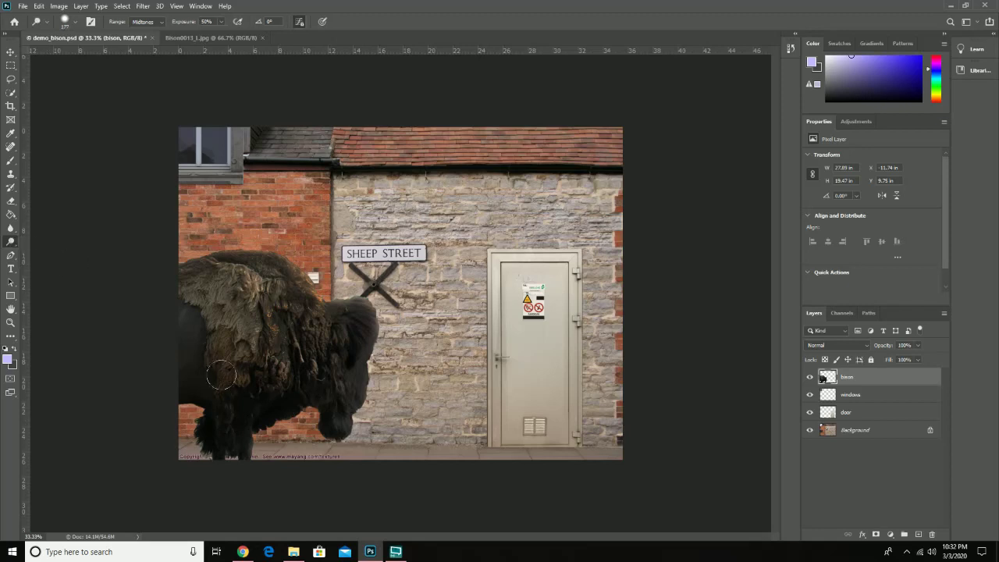
{"action": "mouse_move", "coordinate": [296, 398]}
{"action": "left_mouse_down"}
{"action": "mouse_move", "coordinate": [234, 435]}
{"action": "mouse_move", "coordinate": [224, 422]}
{"action": "mouse_move", "coordinate": [303, 389]}
{"action": "mouse_move", "coordinate": [292, 402]}
{"action": "mouse_move", "coordinate": [319, 397]}
{"action": "mouse_move", "coordinate": [245, 430]}
{"action": "mouse_move", "coordinate": [211, 429]}
{"action": "mouse_move", "coordinate": [212, 440]}
{"action": "mouse_move", "coordinate": [206, 422]}
{"action": "mouse_move", "coordinate": [215, 438]}
{"action": "mouse_move", "coordinate": [227, 420]}
{"action": "mouse_move", "coordinate": [209, 412]}
{"action": "mouse_move", "coordinate": [207, 385]}
{"action": "mouse_move", "coordinate": [198, 388]}
{"action": "mouse_move", "coordinate": [203, 350]}
{"action": "mouse_move", "coordinate": [154, 380]}
{"action": "mouse_move", "coordinate": [212, 333]}
{"action": "mouse_move", "coordinate": [197, 363]}
{"action": "mouse_move", "coordinate": [202, 338]}
{"action": "mouse_move", "coordinate": [183, 313]}
{"action": "mouse_move", "coordinate": [201, 355]}
{"action": "mouse_move", "coordinate": [195, 328]}
{"action": "mouse_move", "coordinate": [241, 285]}
{"action": "mouse_move", "coordinate": [231, 340]}
{"action": "mouse_move", "coordinate": [265, 367]}
{"action": "mouse_move", "coordinate": [330, 347]}
{"action": "mouse_move", "coordinate": [270, 399]}
{"action": "mouse_move", "coordinate": [215, 405]}
{"action": "mouse_move", "coordinate": [208, 379]}
{"action": "left_mouse_up"}
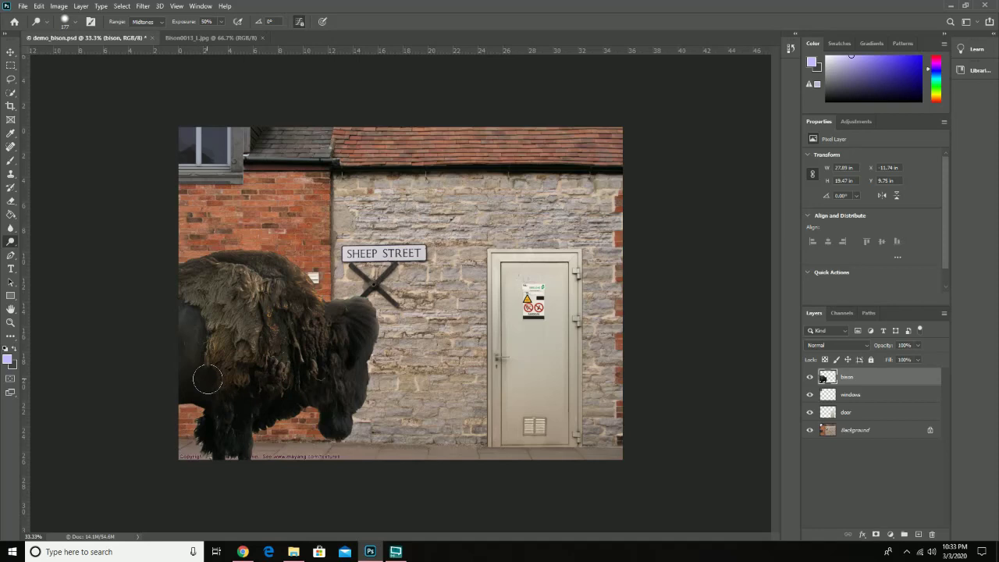
{"action": "left_click_drag", "start_coordinate": [207, 380], "coordinate": [229, 369]}
- Desaturate the bison's fur with the Sponge tool in Desaturate mode, using a brush of about 510 px
{"action": "left_click_drag", "start_coordinate": [11, 241], "coordinate": [65, 264]}
{"action": "right_click", "coordinate": [242, 300]}
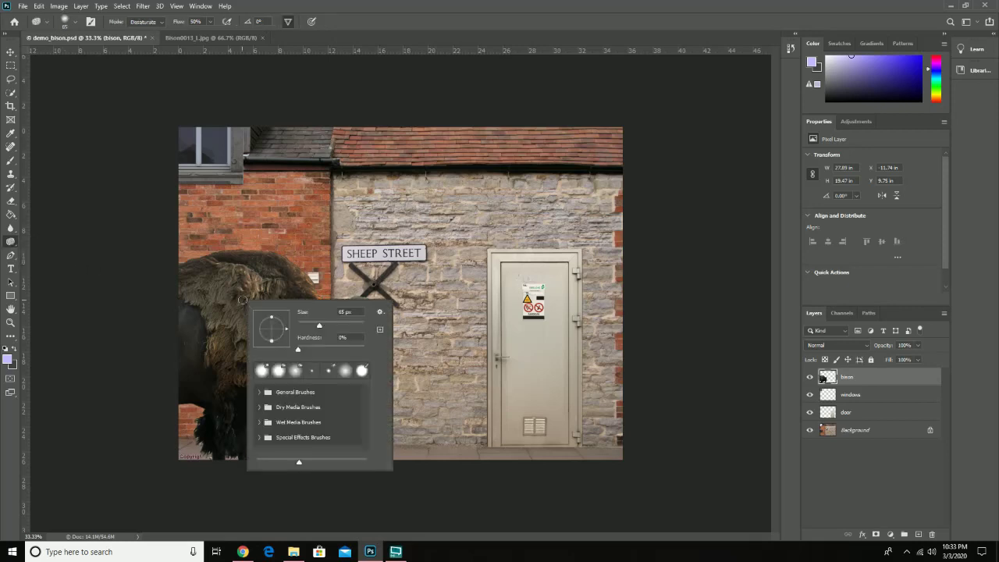
{"action": "left_click_drag", "start_coordinate": [310, 326], "coordinate": [358, 325]}
{"action": "key", "text": "Return"}
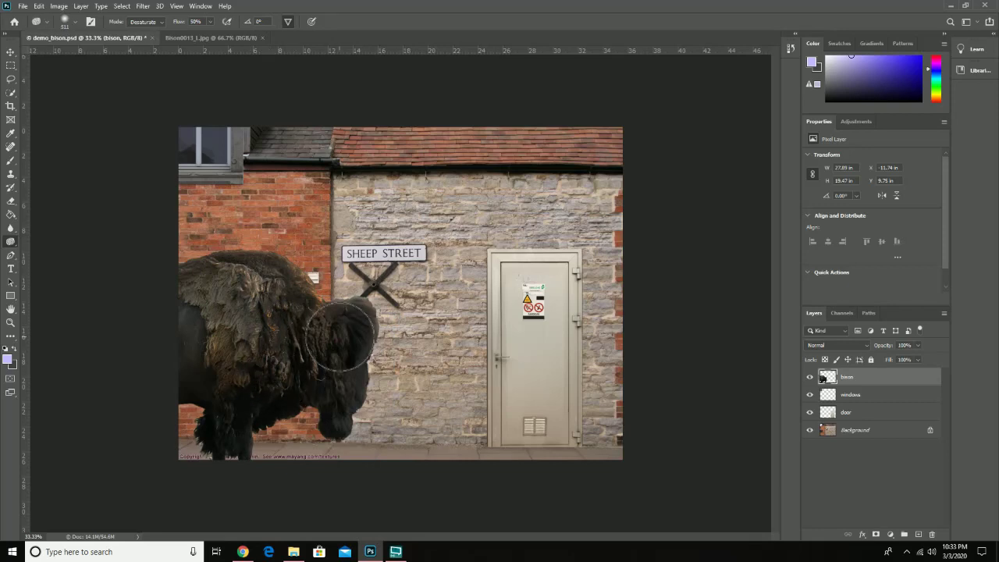
{"action": "mouse_move", "coordinate": [346, 357]}
{"action": "left_mouse_down"}
{"action": "mouse_move", "coordinate": [348, 397]}
{"action": "mouse_move", "coordinate": [339, 322]}
{"action": "mouse_move", "coordinate": [345, 379]}
{"action": "mouse_move", "coordinate": [335, 355]}
{"action": "left_mouse_up"}
- Try to clone blank sign surface over the S of SHEEP with the Clone Stamp on the bison layer
{"action": "key", "text": "z"}
{"action": "left_click", "coordinate": [359, 239]}
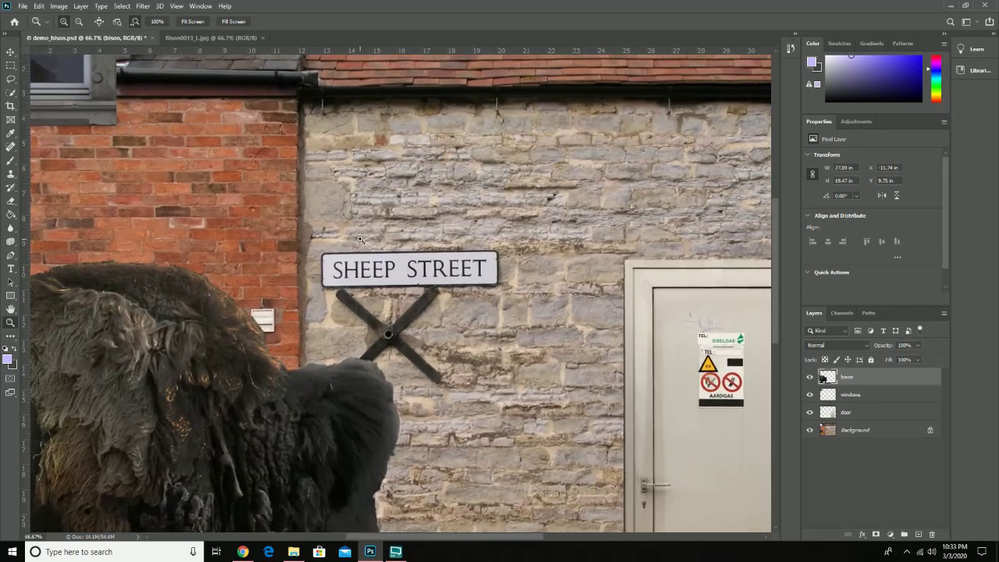
{"action": "left_click", "coordinate": [359, 239]}
{"action": "left_click", "coordinate": [360, 241]}
{"action": "left_click_drag", "start_coordinate": [465, 303], "coordinate": [370, 265]}
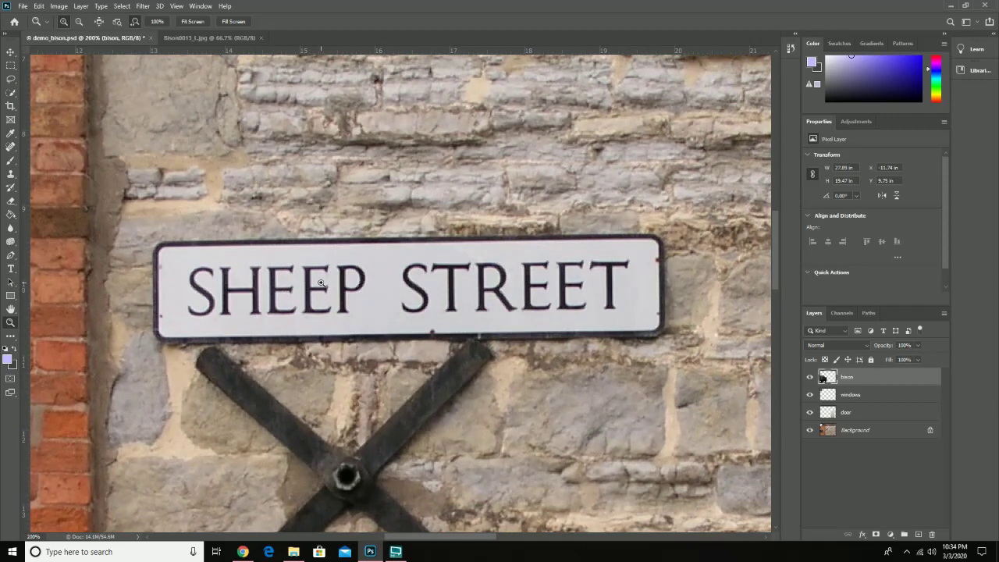
{"action": "left_click", "coordinate": [10, 176]}
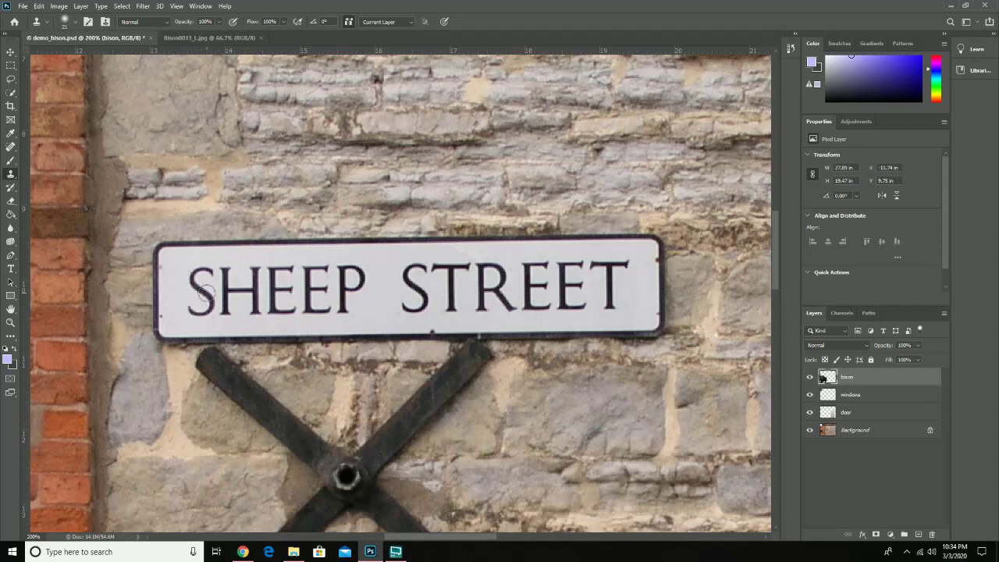
{"action": "left_click", "coordinate": [174, 324], "text": "alt"}
{"action": "left_click_drag", "start_coordinate": [192, 313], "coordinate": [202, 317]}
- Unlock the Background layer and raise the hardness of the 21 px Clone Stamp brush
{"action": "left_click", "coordinate": [845, 430]}
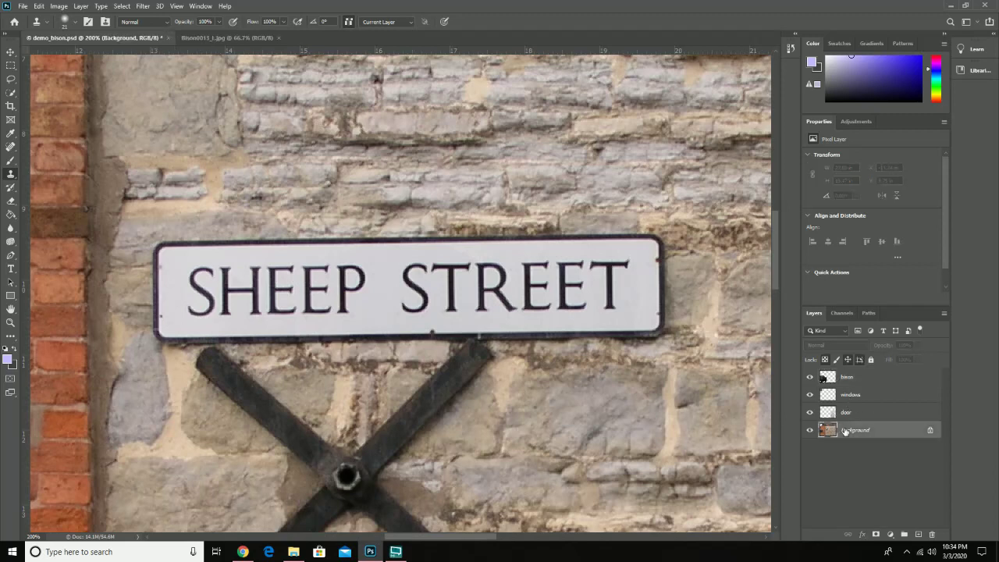
{"action": "left_click", "coordinate": [930, 433]}
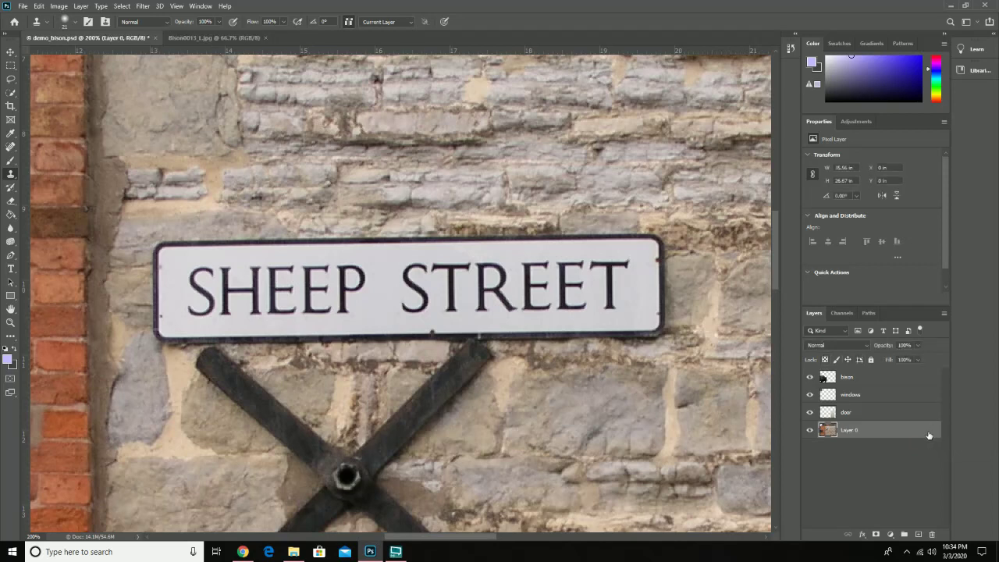
{"action": "left_click", "coordinate": [10, 173]}
{"action": "right_click", "coordinate": [191, 312]}
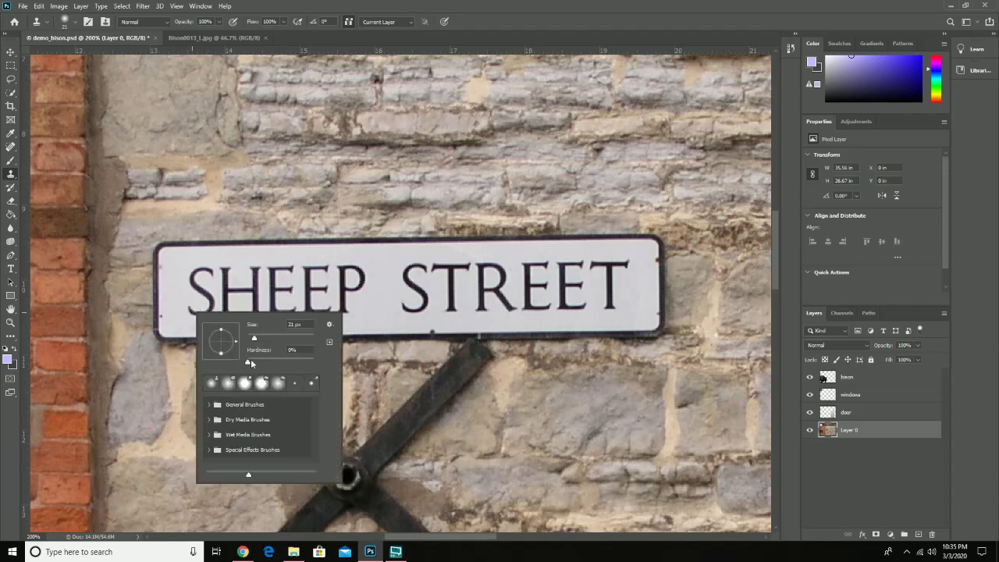
{"action": "left_click_drag", "start_coordinate": [250, 363], "coordinate": [289, 365]}
{"action": "key", "text": "Return"}
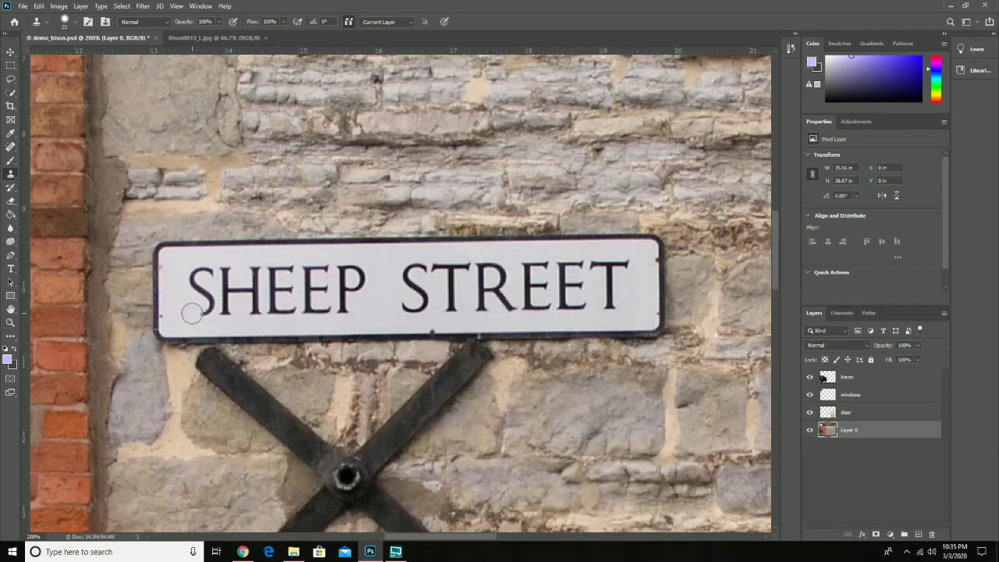
- Clone blank sign surface over the letter S of SHEEP
{"action": "mouse_move", "coordinate": [192, 314]}
{"action": "left_mouse_down"}
{"action": "mouse_move", "coordinate": [191, 263]}
{"action": "mouse_move", "coordinate": [194, 313]}
{"action": "left_mouse_up"}
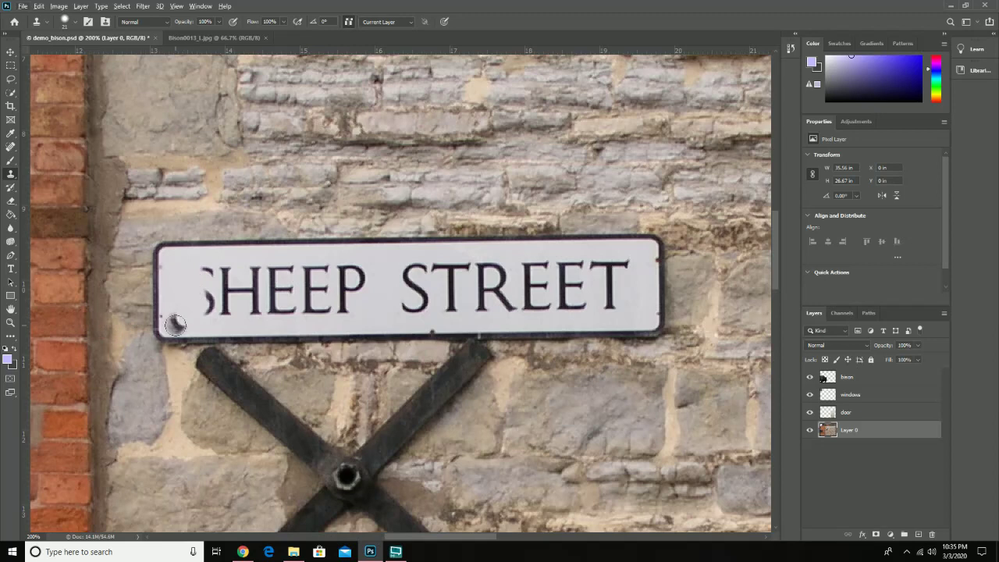
{"action": "left_click", "coordinate": [174, 325], "text": "alt"}
{"action": "mouse_move", "coordinate": [196, 317]}
{"action": "left_mouse_down"}
{"action": "mouse_move", "coordinate": [205, 312]}
{"action": "mouse_move", "coordinate": [205, 271]}
{"action": "left_mouse_up"}
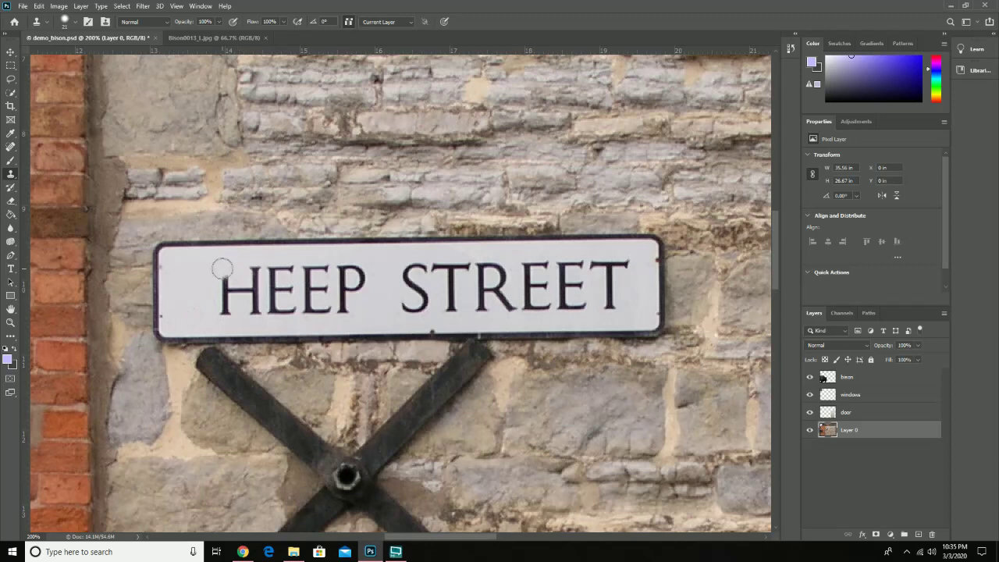
{"action": "left_click", "coordinate": [223, 267]}
{"action": "left_click_drag", "start_coordinate": [223, 267], "coordinate": [220, 316]}
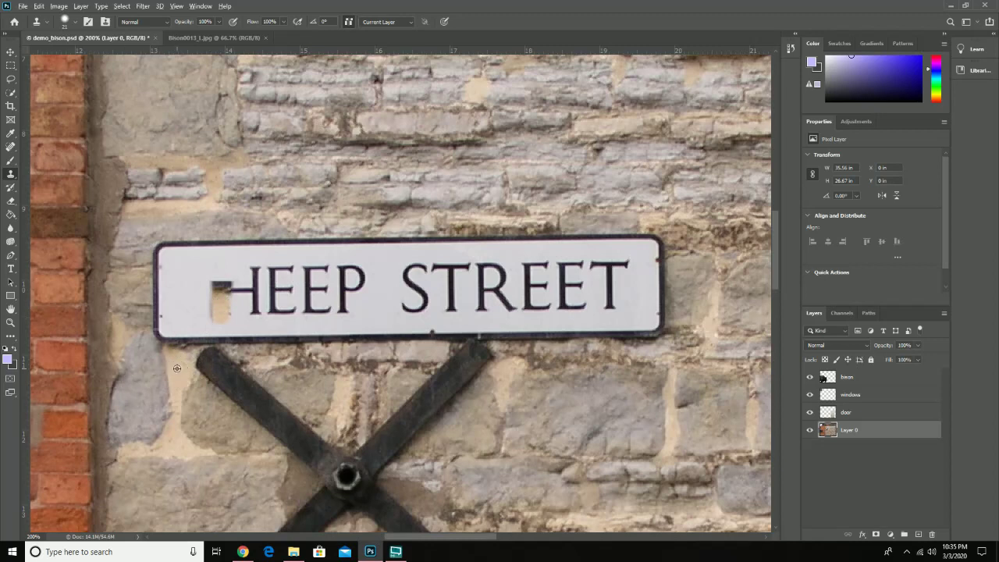
{"action": "key", "text": "ctrl+z"}
- Clone blank sign surface over the remaining letters HEEP of the sign's first word
{"action": "left_click", "coordinate": [173, 327], "text": "alt"}
{"action": "mouse_move", "coordinate": [223, 312]}
{"action": "left_mouse_down"}
{"action": "mouse_move", "coordinate": [222, 268]}
{"action": "mouse_move", "coordinate": [247, 291]}
{"action": "mouse_move", "coordinate": [239, 270]}
{"action": "mouse_move", "coordinate": [249, 270]}
{"action": "mouse_move", "coordinate": [246, 310]}
{"action": "left_mouse_up"}
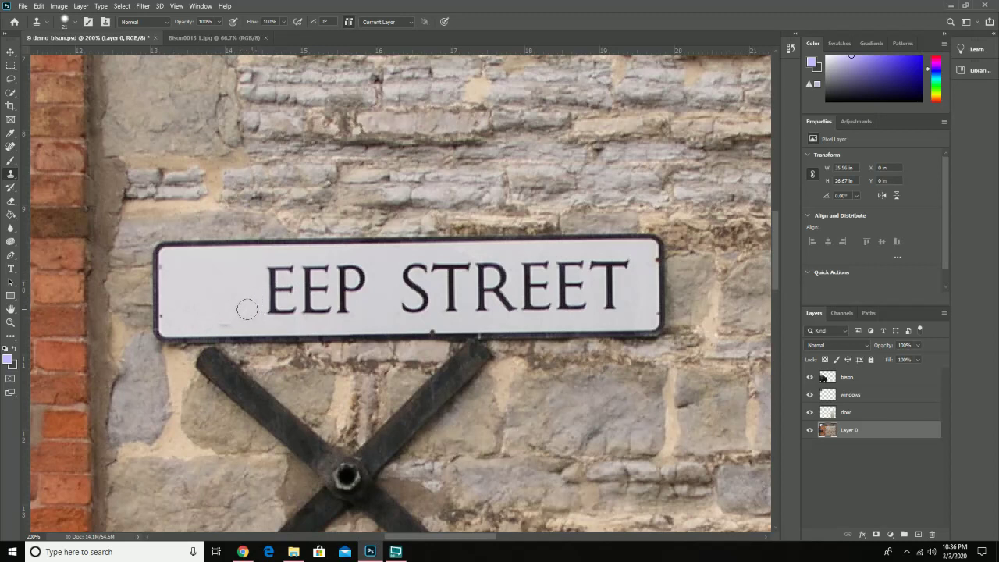
{"action": "left_click", "coordinate": [172, 293], "text": "alt"}
{"action": "left_click", "coordinate": [223, 319]}
{"action": "mouse_move", "coordinate": [272, 309]}
{"action": "left_mouse_down"}
{"action": "mouse_move", "coordinate": [289, 307]}
{"action": "mouse_move", "coordinate": [276, 303]}
{"action": "mouse_move", "coordinate": [285, 288]}
{"action": "mouse_move", "coordinate": [263, 268]}
{"action": "mouse_move", "coordinate": [297, 263]}
{"action": "mouse_move", "coordinate": [273, 297]}
{"action": "left_mouse_up"}
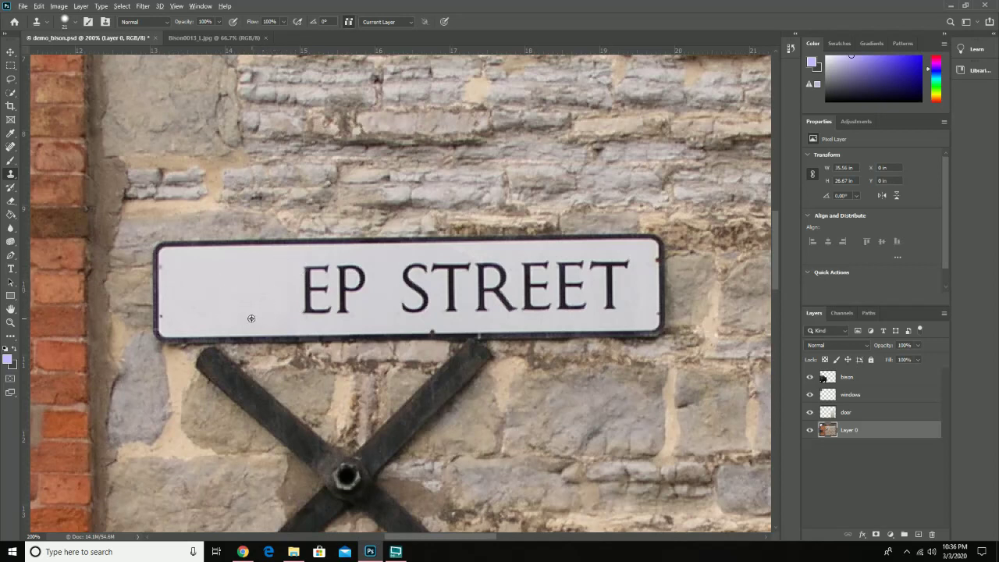
{"action": "mouse_move", "coordinate": [305, 312]}
{"action": "left_mouse_down"}
{"action": "mouse_move", "coordinate": [305, 280]}
{"action": "mouse_move", "coordinate": [318, 268]}
{"action": "mouse_move", "coordinate": [312, 306]}
{"action": "mouse_move", "coordinate": [339, 305]}
{"action": "mouse_move", "coordinate": [345, 263]}
{"action": "mouse_move", "coordinate": [290, 296]}
{"action": "mouse_move", "coordinate": [241, 301]}
{"action": "left_mouse_up"}
{"action": "mouse_move", "coordinate": [318, 287]}
{"action": "left_mouse_down"}
{"action": "mouse_move", "coordinate": [354, 268]}
{"action": "mouse_move", "coordinate": [353, 292]}
{"action": "left_mouse_up"}
- Clone blank sign surface over the word STREET to leave the sign empty
{"action": "left_click", "coordinate": [237, 309], "text": "alt"}
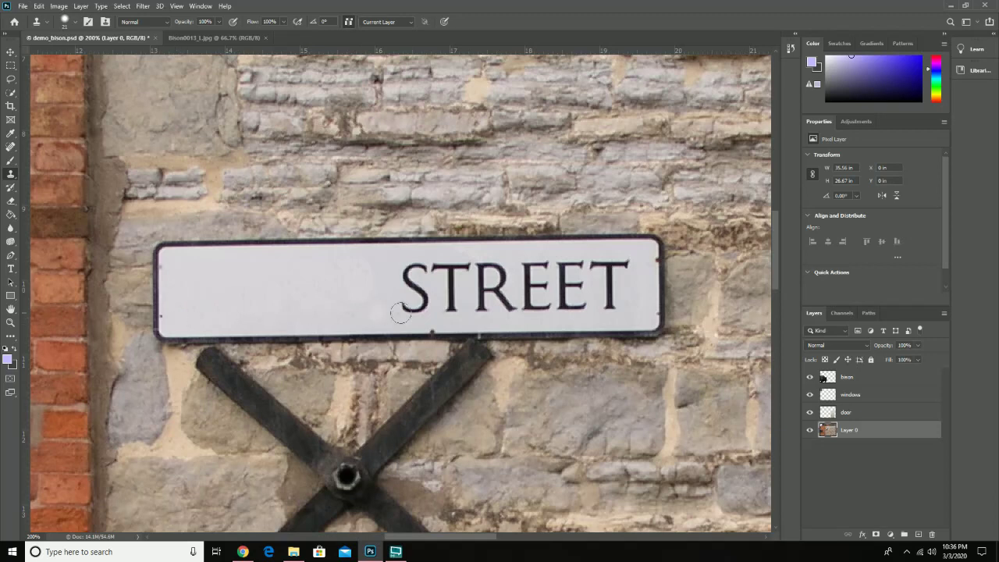
{"action": "mouse_move", "coordinate": [401, 307]}
{"action": "left_mouse_down"}
{"action": "mouse_move", "coordinate": [489, 308]}
{"action": "mouse_move", "coordinate": [574, 292]}
{"action": "mouse_move", "coordinate": [441, 296]}
{"action": "mouse_move", "coordinate": [414, 292]}
{"action": "mouse_move", "coordinate": [402, 277]}
{"action": "mouse_move", "coordinate": [449, 267]}
{"action": "mouse_move", "coordinate": [535, 276]}
{"action": "mouse_move", "coordinate": [447, 279]}
{"action": "mouse_move", "coordinate": [572, 281]}
{"action": "mouse_move", "coordinate": [573, 266]}
{"action": "mouse_move", "coordinate": [557, 273]}
{"action": "mouse_move", "coordinate": [530, 258]}
{"action": "mouse_move", "coordinate": [476, 263]}
{"action": "mouse_move", "coordinate": [543, 272]}
{"action": "left_mouse_up"}
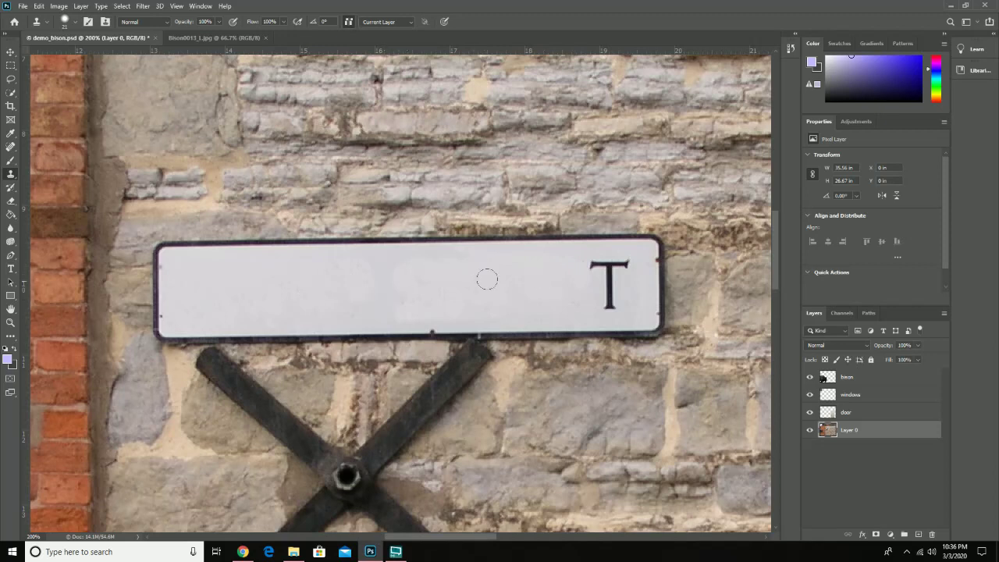
{"action": "mouse_move", "coordinate": [579, 261]}
{"action": "left_mouse_down"}
{"action": "mouse_move", "coordinate": [626, 263]}
{"action": "mouse_move", "coordinate": [606, 285]}
{"action": "mouse_move", "coordinate": [609, 307]}
{"action": "mouse_move", "coordinate": [608, 288]}
{"action": "left_mouse_up"}
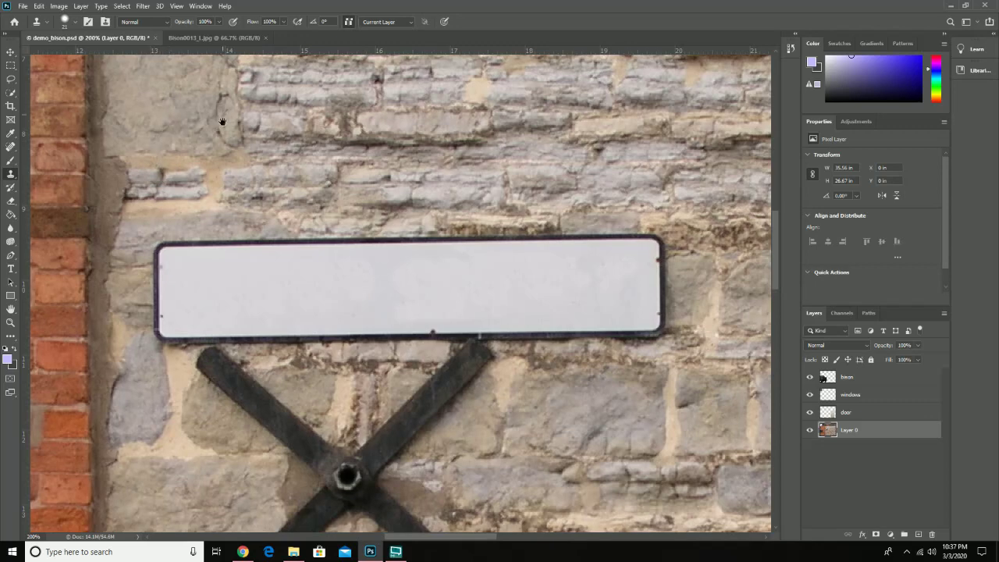
{"action": "scroll", "coordinate": [211, 172], "scroll_direction": "up", "scroll_amount": 4}
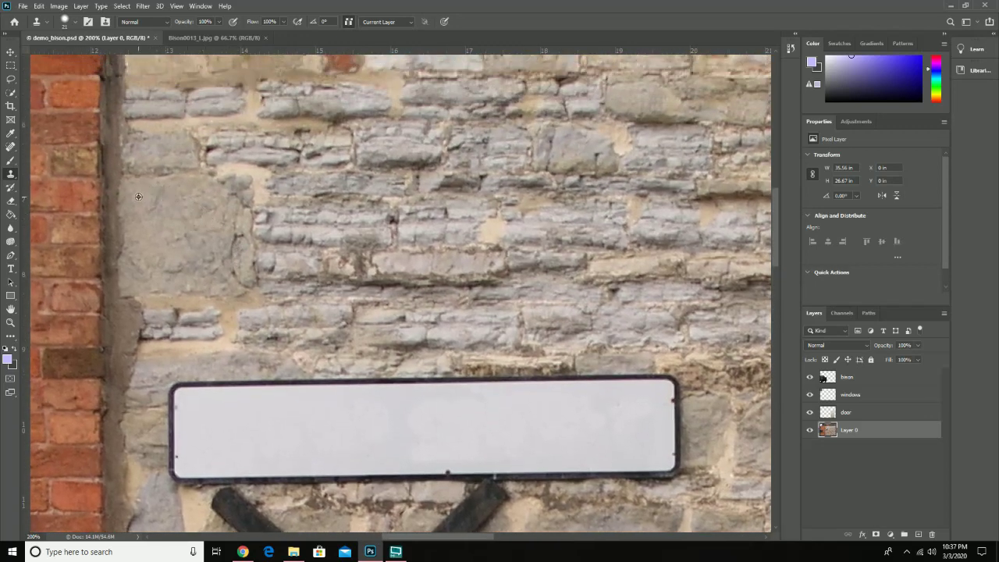
{"action": "mouse_move", "coordinate": [199, 242]}
{"action": "left_mouse_down"}
{"action": "mouse_move", "coordinate": [196, 234]}
{"action": "mouse_move", "coordinate": [204, 254]}
{"action": "left_mouse_up"}
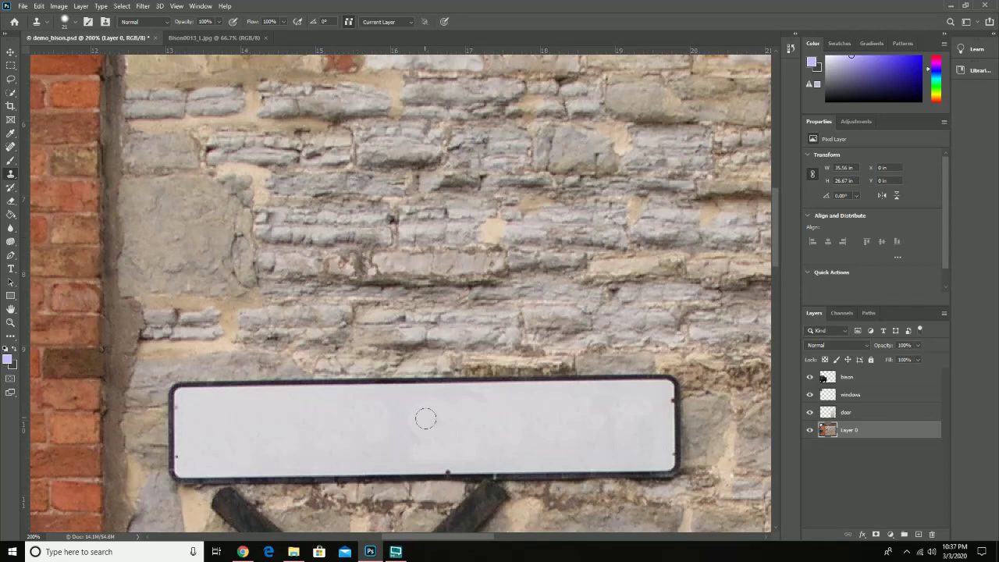
{"action": "left_click_drag", "start_coordinate": [390, 419], "coordinate": [390, 348]}
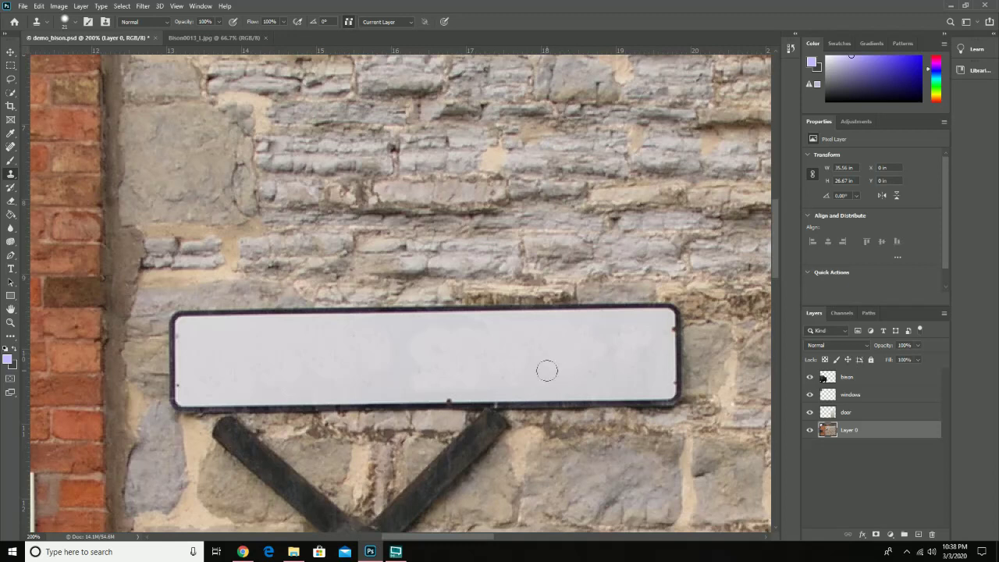
- Rename the building photo's layer as background
{"action": "double_click", "coordinate": [849, 430]}
{"action": "key", "text": "Return"}
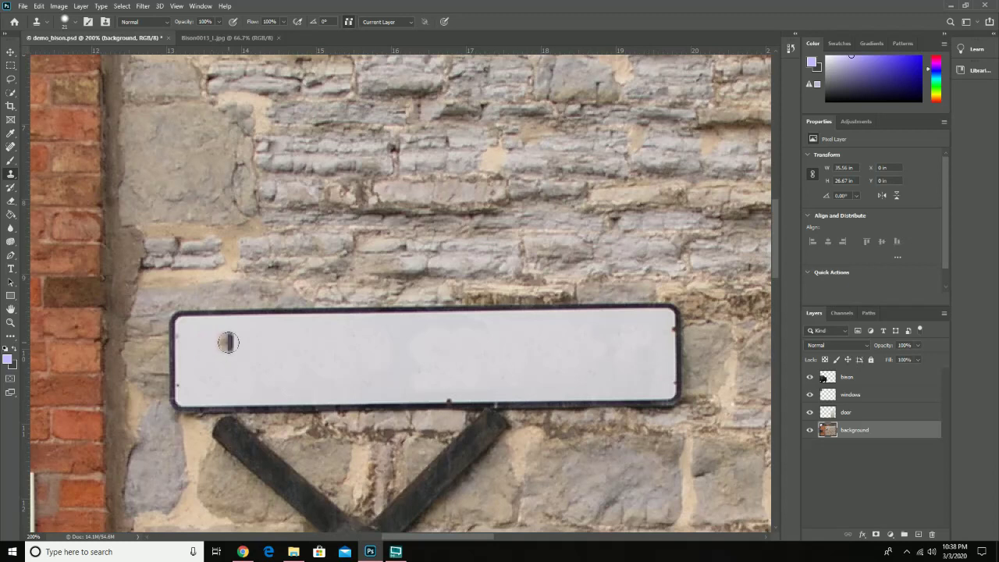
{"action": "left_click", "coordinate": [217, 346]}
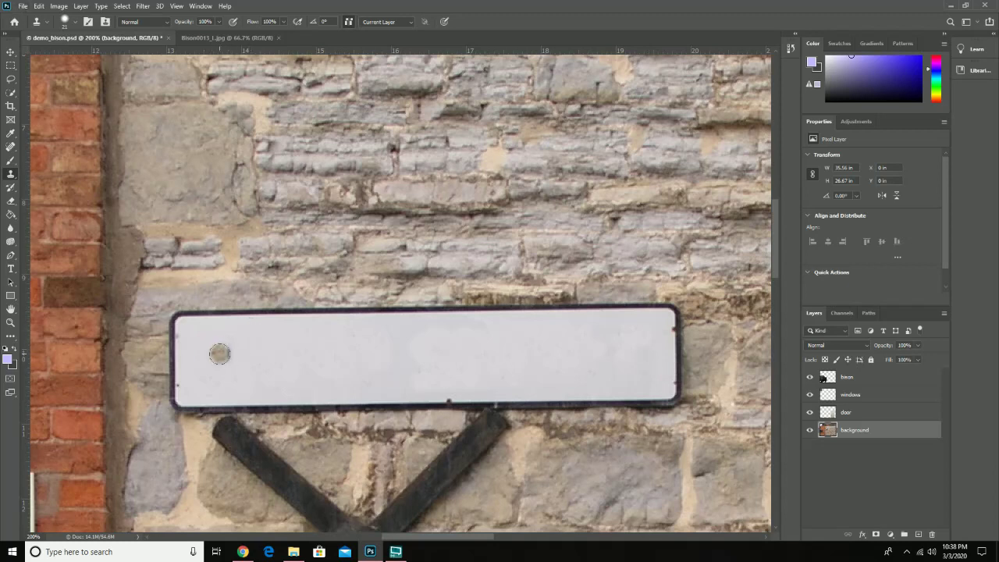
- Add horizontal black text reading "Professor Street" on the blank street sign
{"action": "left_click", "coordinate": [10, 272]}
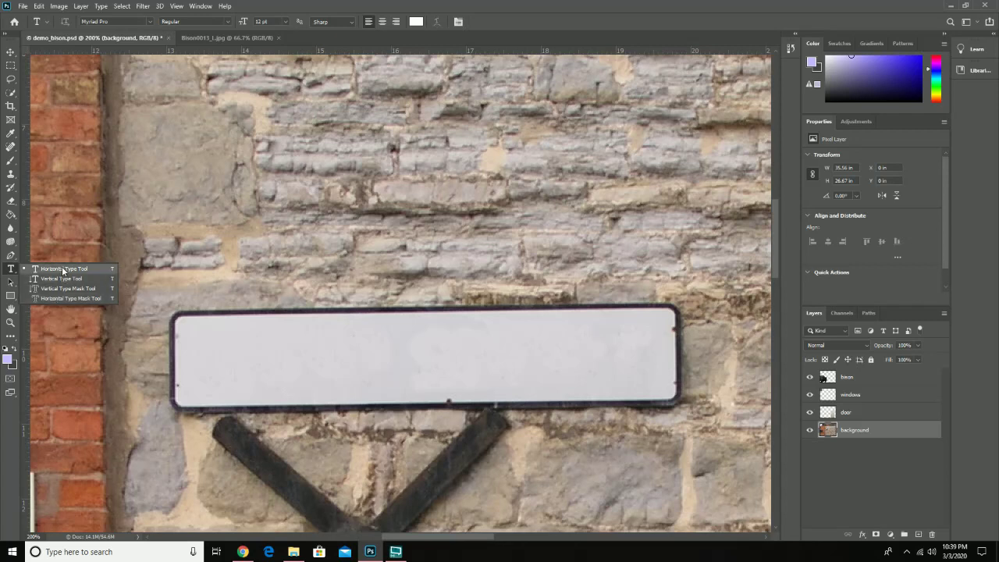
{"action": "left_click", "coordinate": [63, 268]}
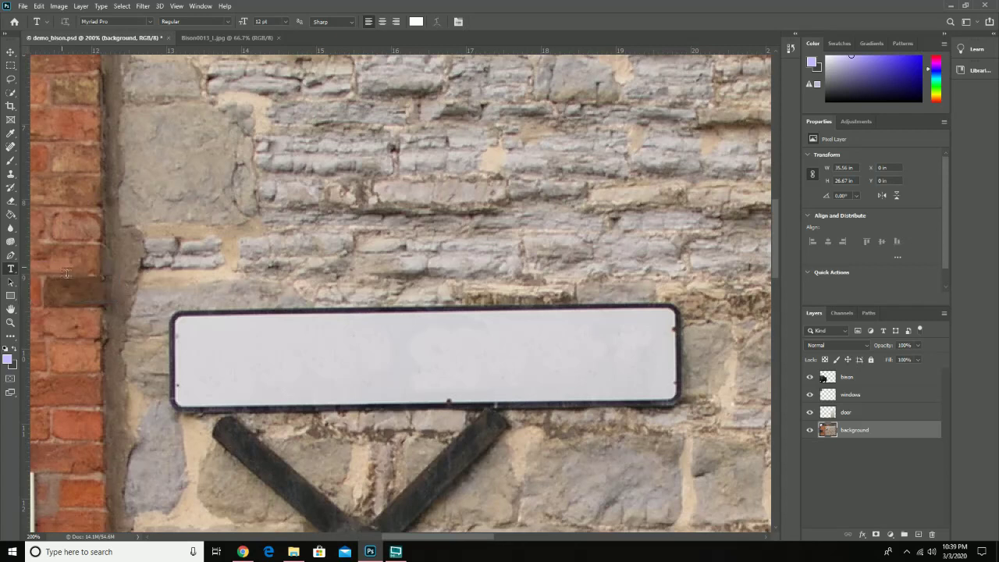
{"action": "left_click", "coordinate": [209, 367]}
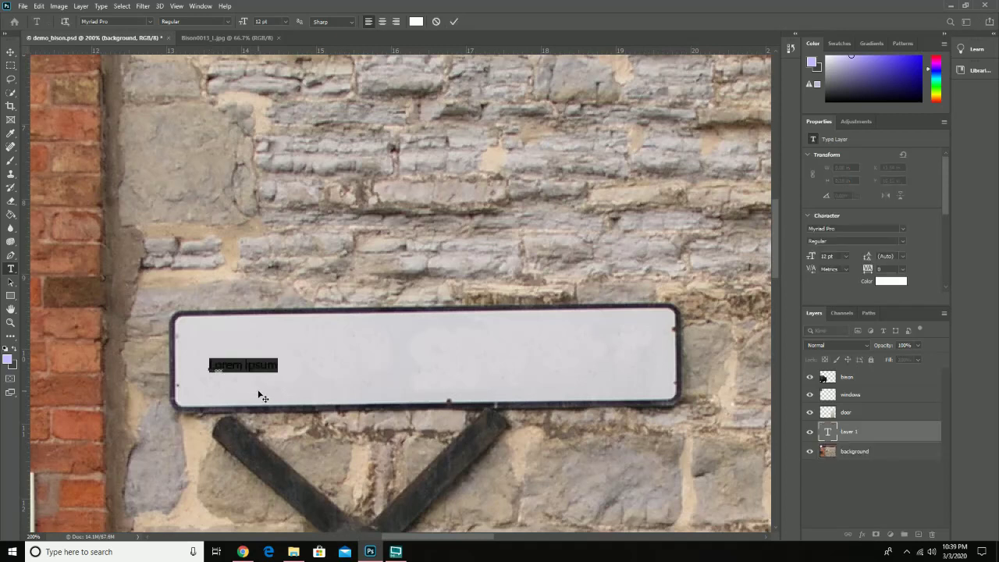
{"action": "key", "text": "BackSpace"}
{"action": "type", "text": "P"}
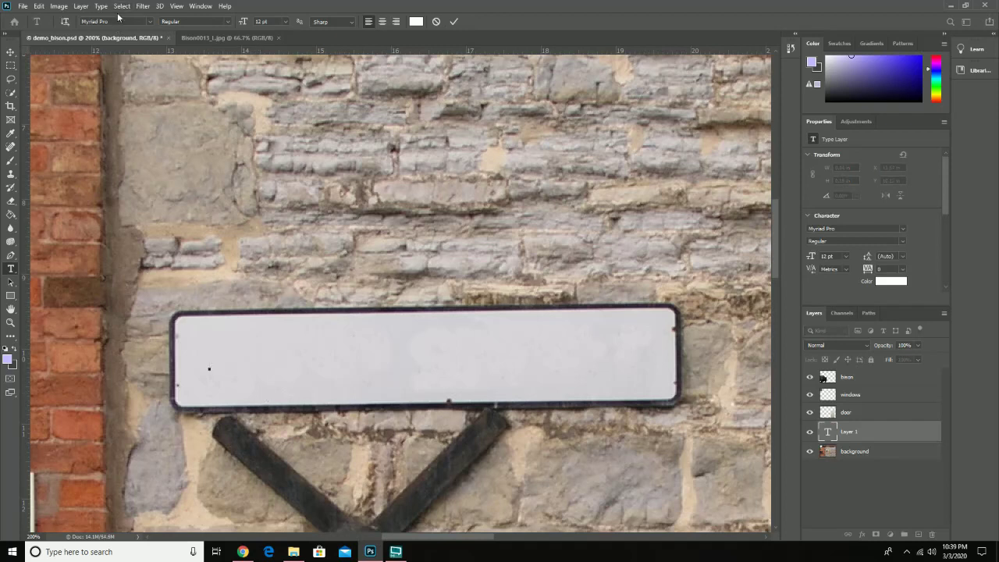
{"action": "left_click", "coordinate": [414, 22]}
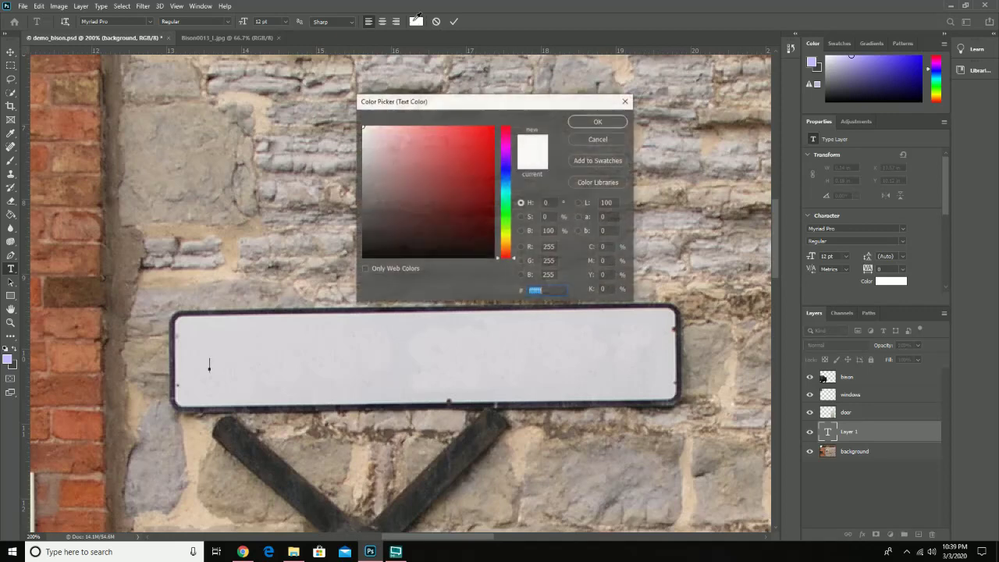
{"action": "left_click", "coordinate": [469, 242]}
{"action": "left_click_drag", "start_coordinate": [469, 243], "coordinate": [365, 279]}
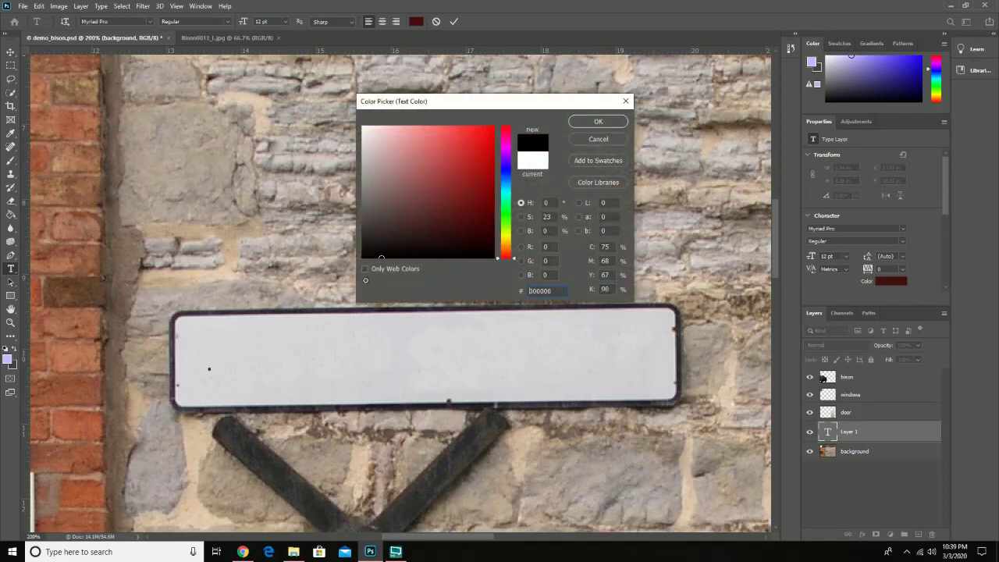
{"action": "left_click", "coordinate": [596, 121]}
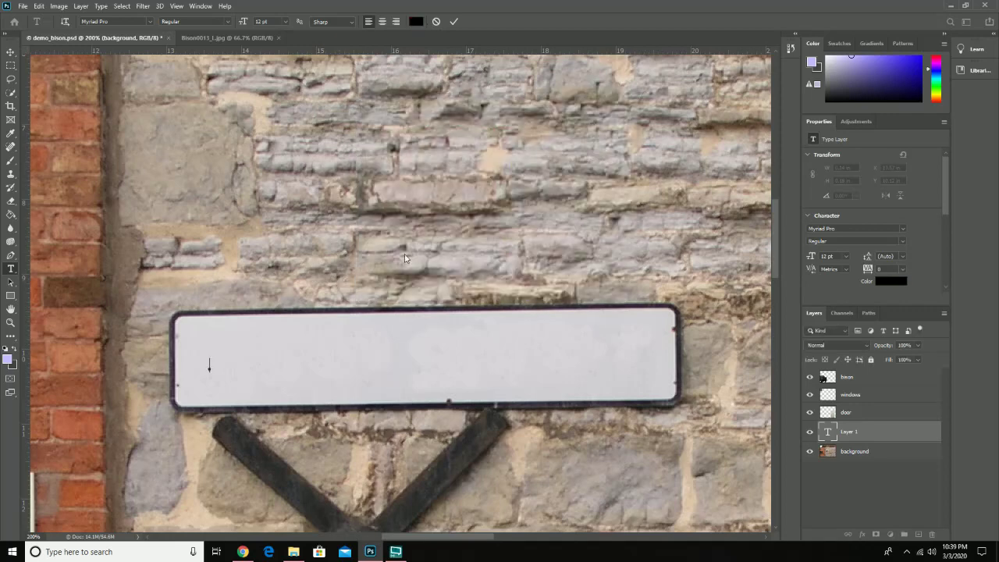
{"action": "type", "text": "Professor Street"}
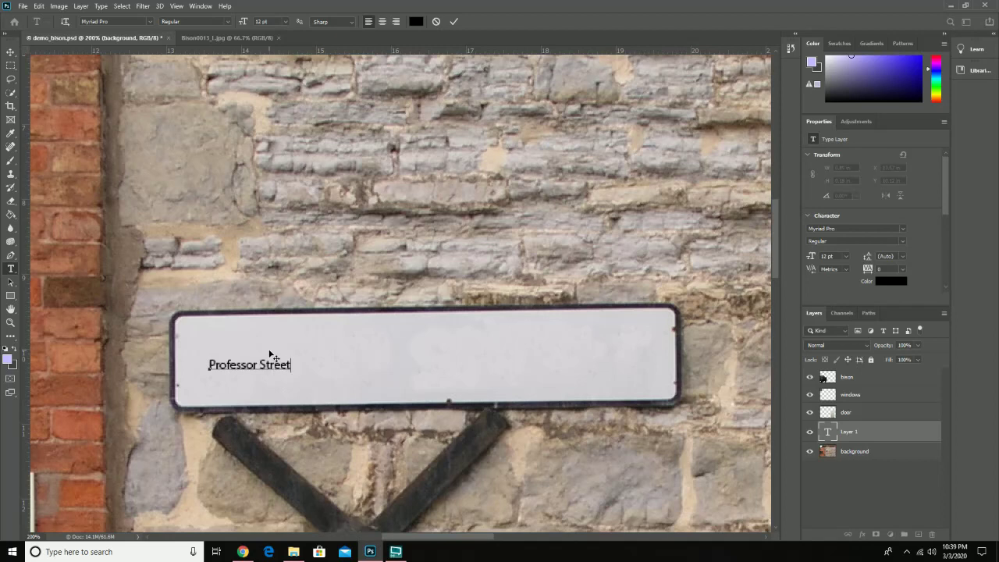
- Set the Professor Street text to the Times New Roman font at 60 pt
{"action": "left_click_drag", "start_coordinate": [291, 365], "coordinate": [203, 365]}
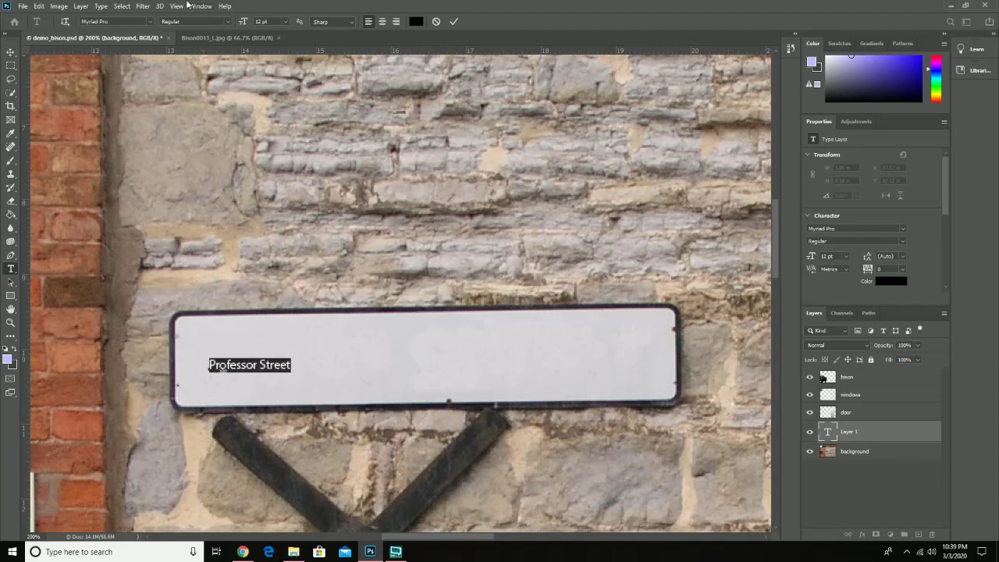
{"action": "left_click", "coordinate": [150, 23]}
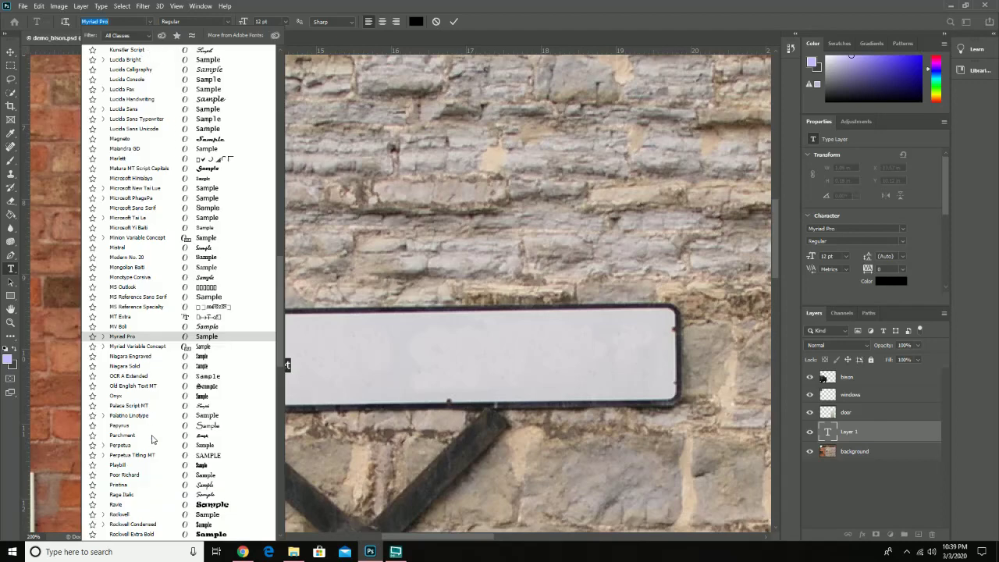
{"action": "scroll", "coordinate": [159, 478], "scroll_direction": "down", "scroll_amount": 10}
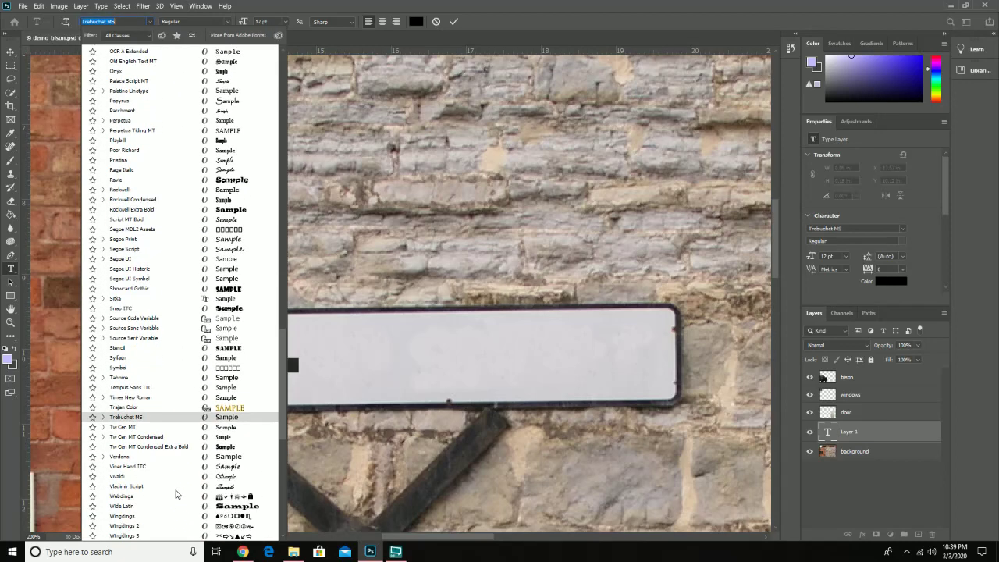
{"action": "left_click", "coordinate": [148, 395]}
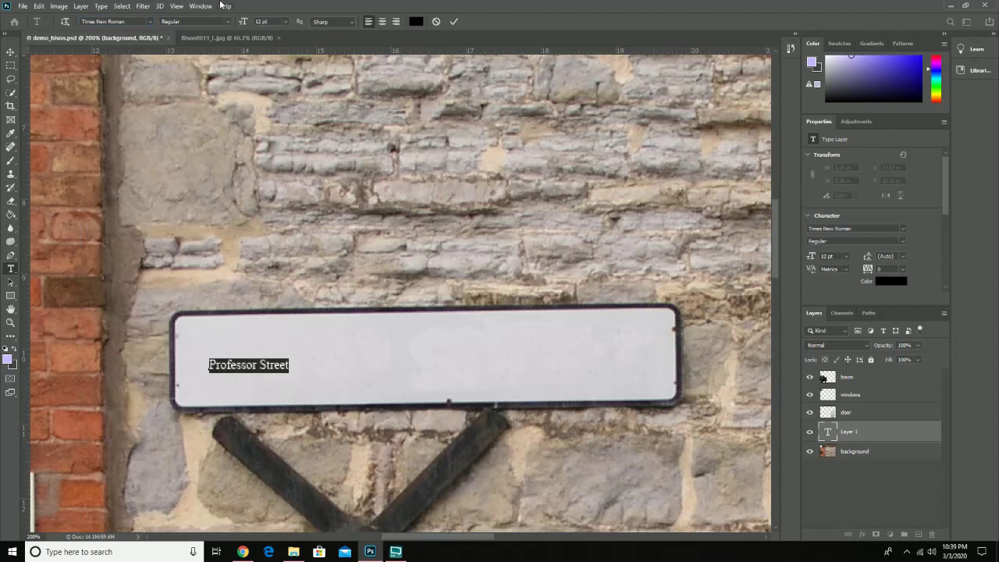
{"action": "left_click", "coordinate": [286, 22]}
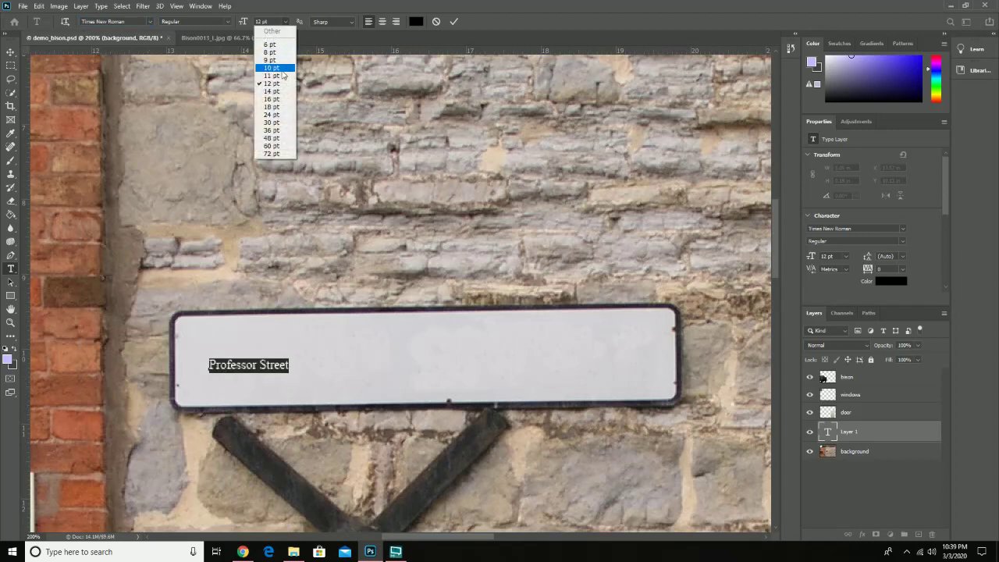
{"action": "left_click", "coordinate": [275, 155]}
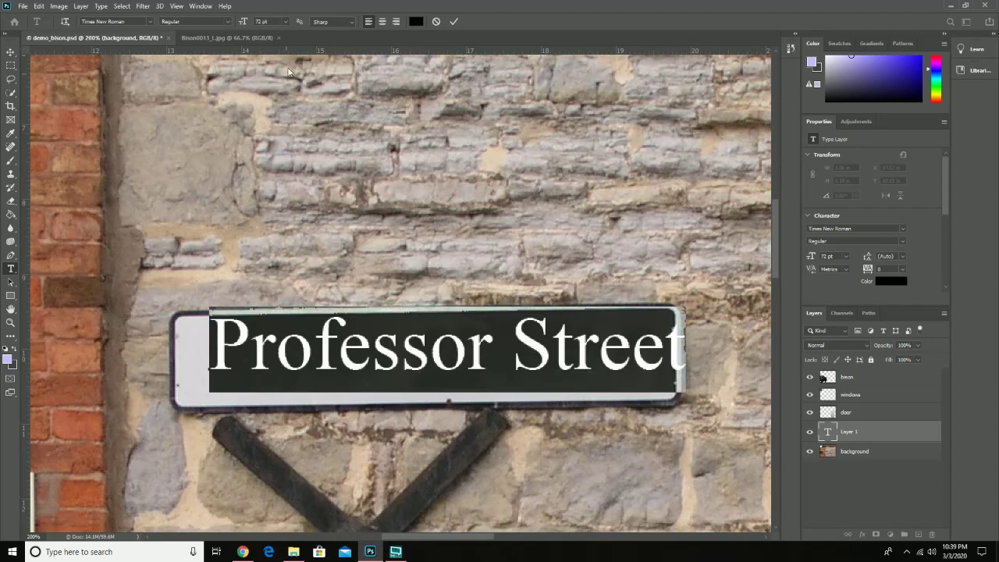
{"action": "left_click", "coordinate": [286, 22]}
{"action": "left_click", "coordinate": [272, 146]}
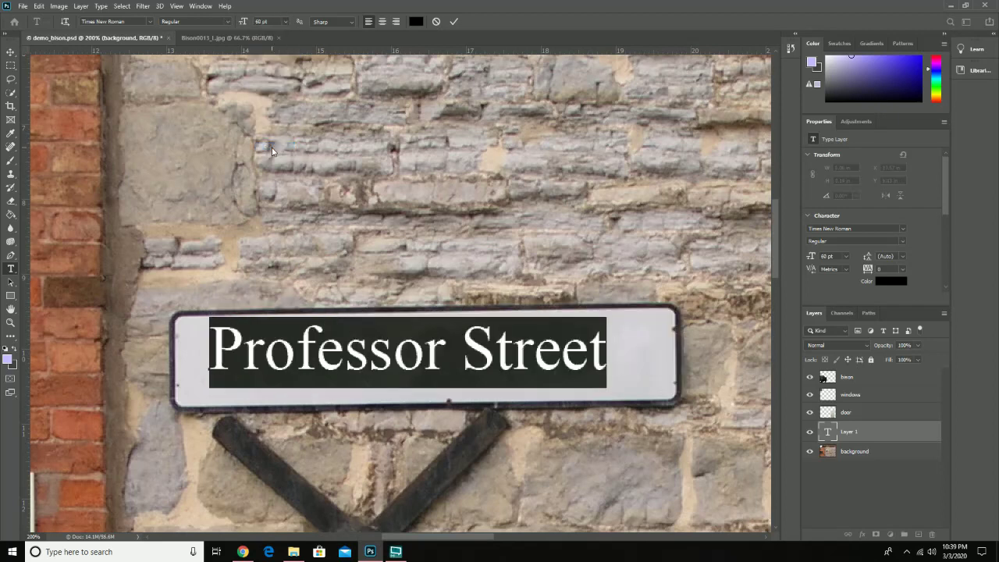
- Rotate the Professor Street text about -0.8° to follow the sign's tilt and position it in the middle of the sign
{"action": "left_click", "coordinate": [10, 52]}
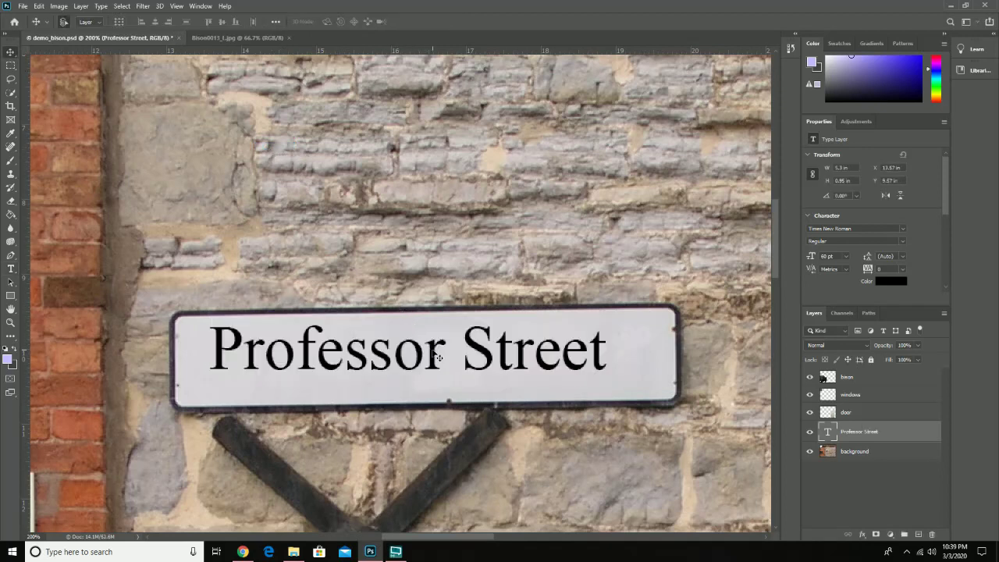
{"action": "left_click_drag", "start_coordinate": [438, 356], "coordinate": [445, 388]}
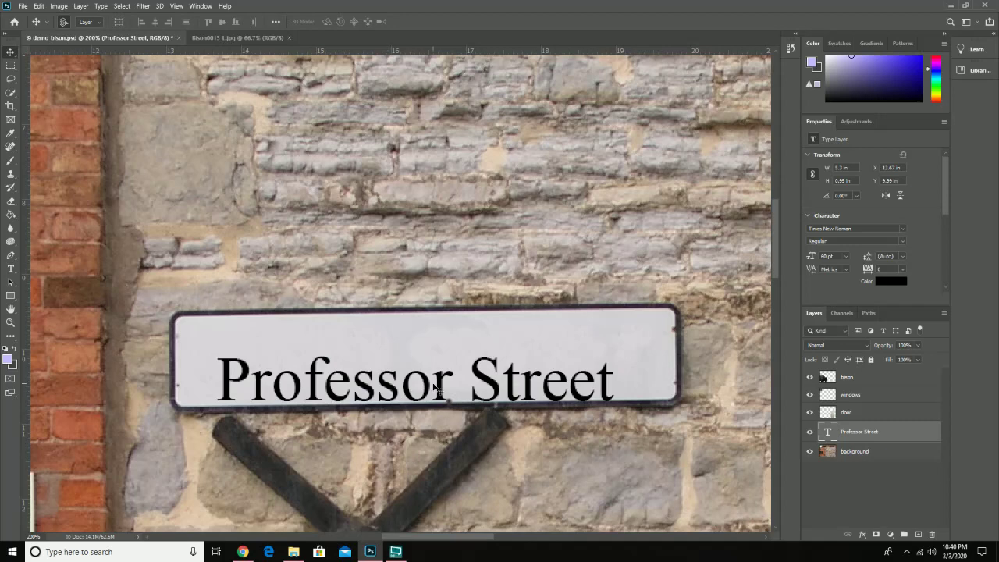
{"action": "left_click", "coordinate": [38, 6]}
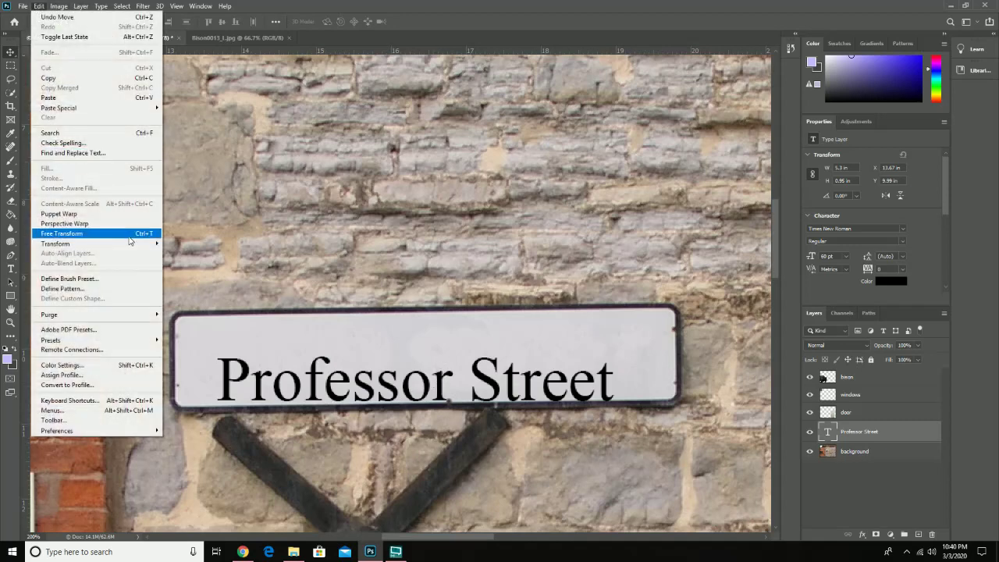
{"action": "mouse_move", "coordinate": [135, 245]}
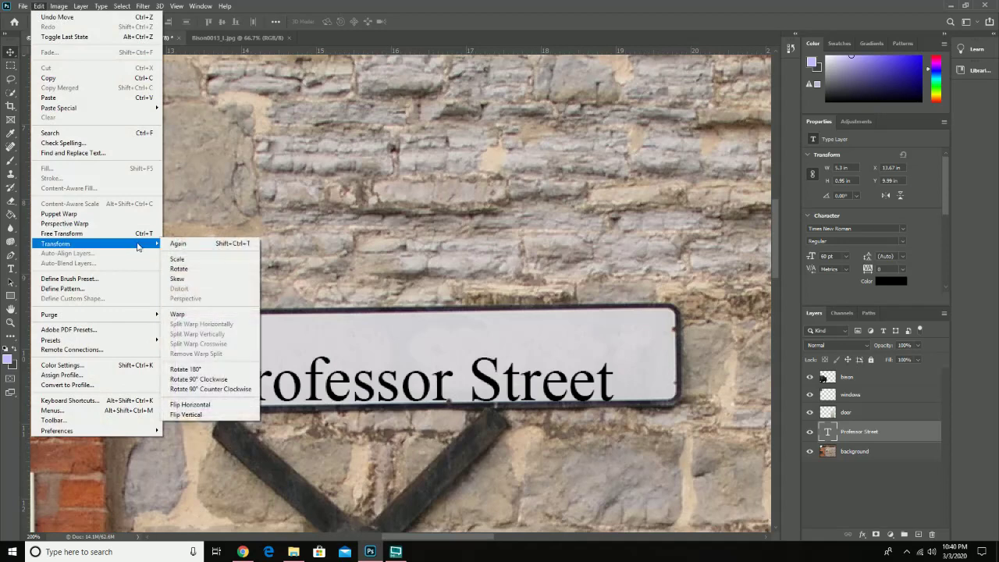
{"action": "left_click", "coordinate": [215, 269]}
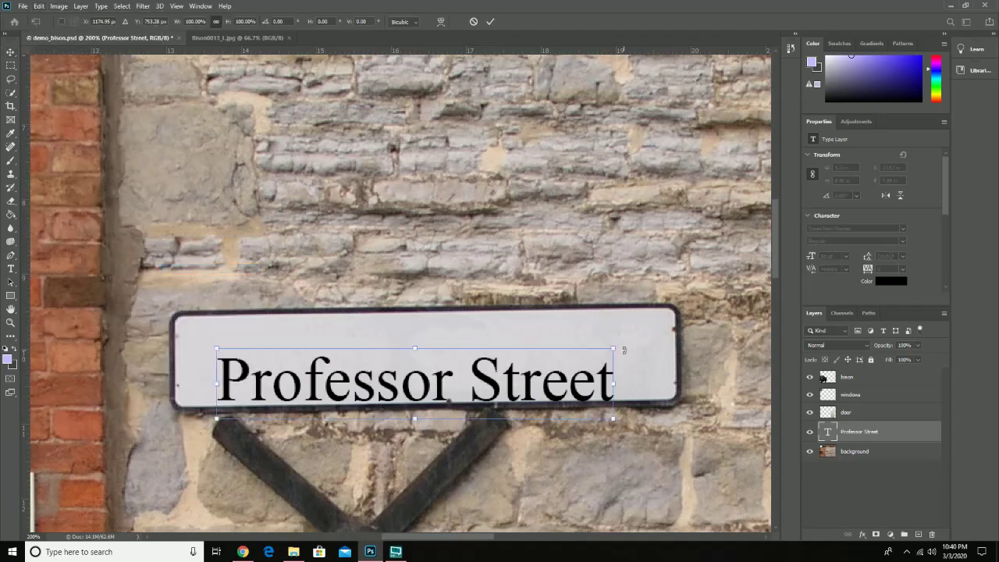
{"action": "left_click_drag", "start_coordinate": [624, 349], "coordinate": [630, 345]}
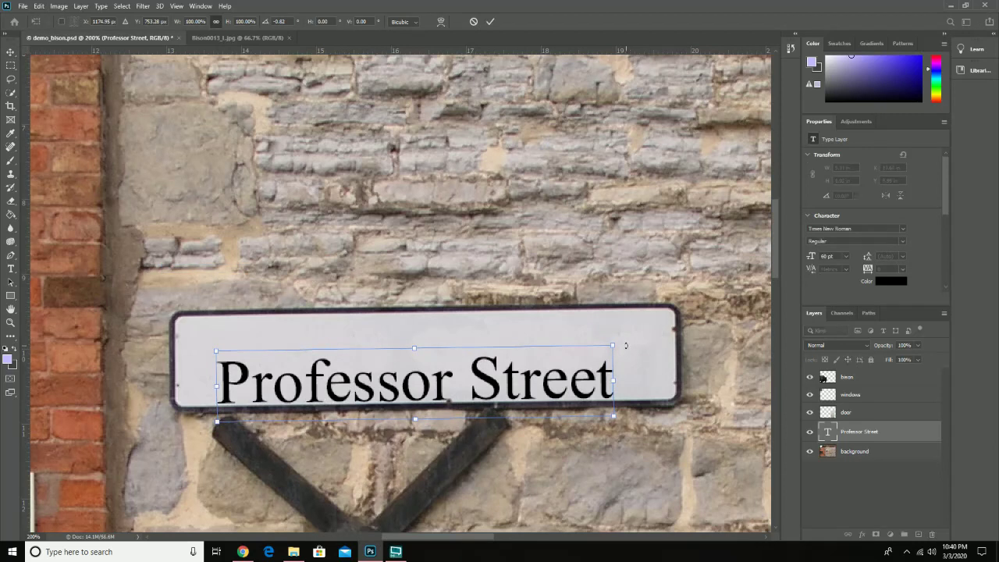
{"action": "key", "text": "Return"}
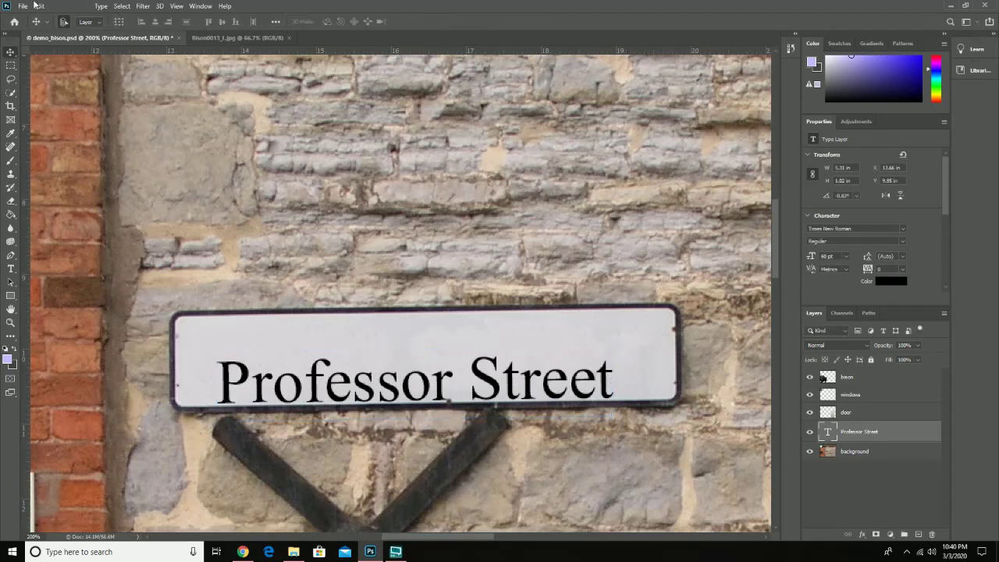
{"action": "left_click_drag", "start_coordinate": [388, 392], "coordinate": [402, 366]}
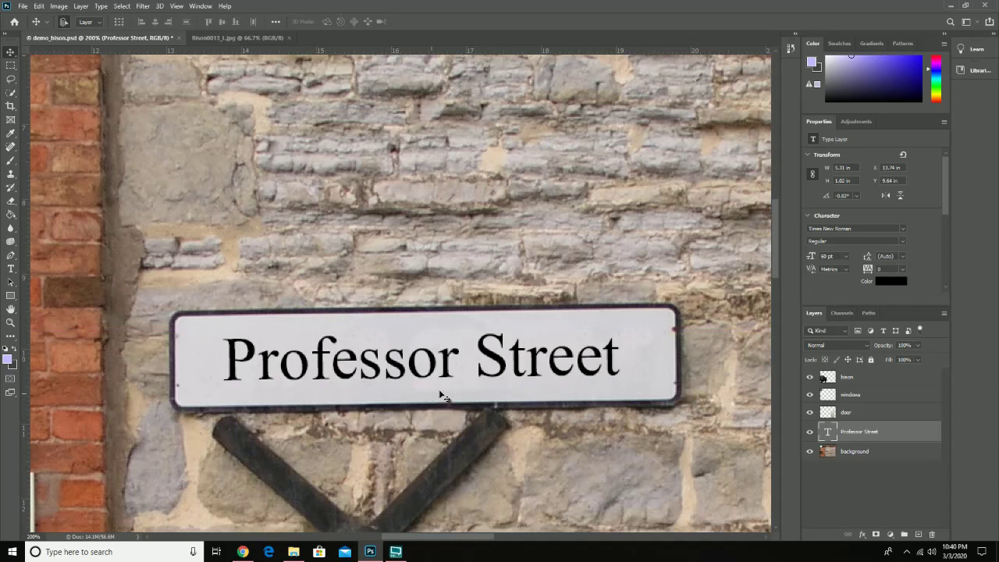
- Lower the Professor Street text layer's opacity to about 83%
{"action": "left_click", "coordinate": [919, 345]}
{"action": "mouse_move", "coordinate": [915, 360]}
{"action": "left_mouse_down"}
{"action": "mouse_move", "coordinate": [900, 359]}
{"action": "mouse_move", "coordinate": [912, 359]}
{"action": "left_mouse_up"}
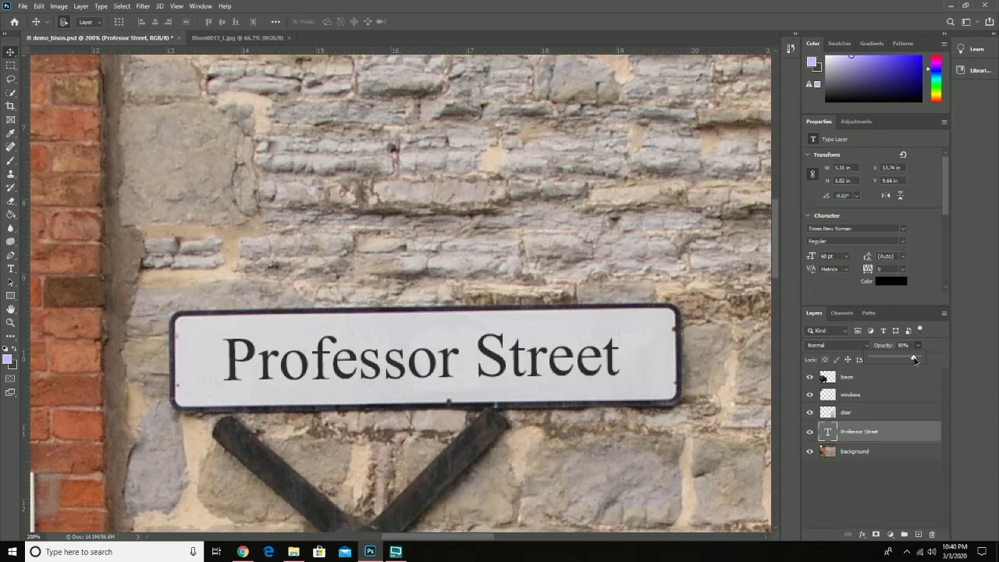
{"action": "left_click_drag", "start_coordinate": [911, 359], "coordinate": [909, 360]}
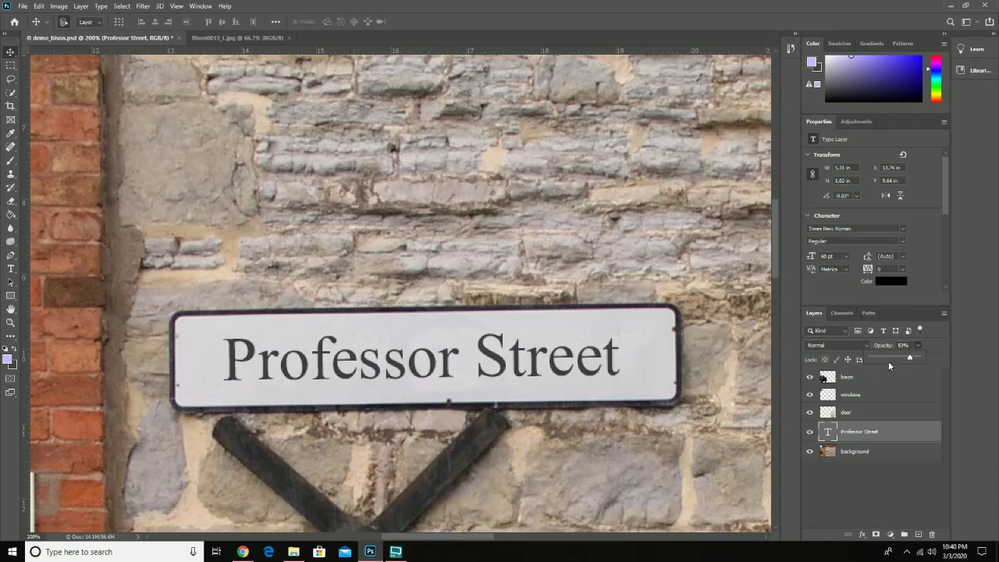
{"action": "left_click", "coordinate": [657, 356]}
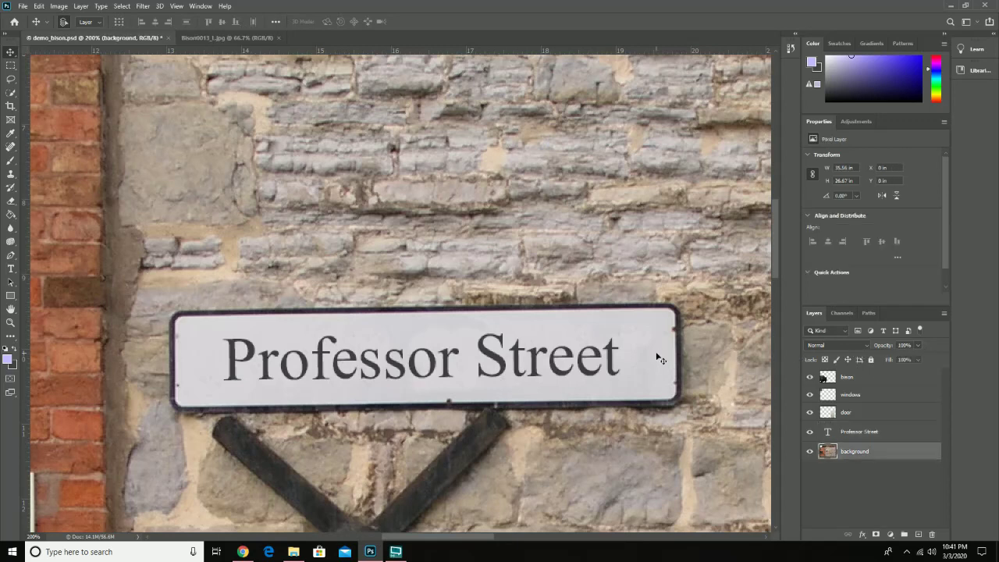
- Review the whole composite, the available file commands and the list of workspaces
{"action": "key", "text": "z"}
{"action": "left_click", "coordinate": [657, 355], "text": "alt"}
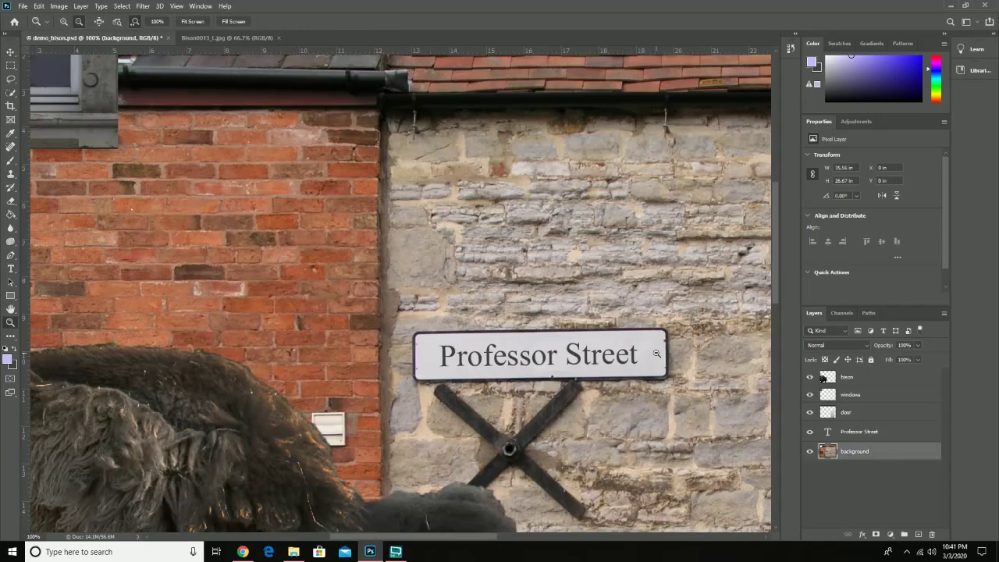
{"action": "left_click", "coordinate": [657, 355], "text": "alt"}
{"action": "left_click", "coordinate": [657, 354], "text": "alt"}
{"action": "left_click", "coordinate": [657, 354], "text": "alt"}
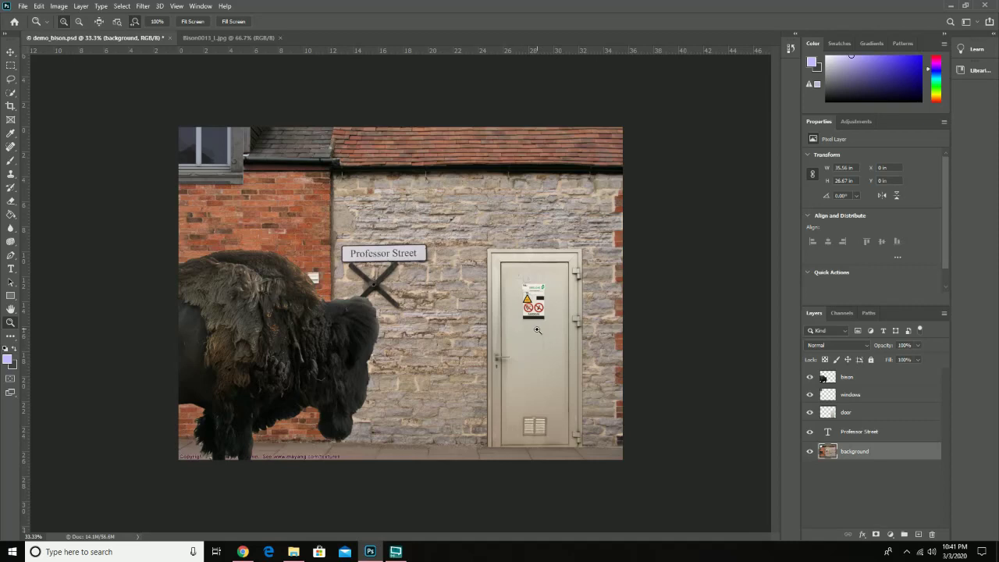
{"action": "left_click", "coordinate": [23, 8]}
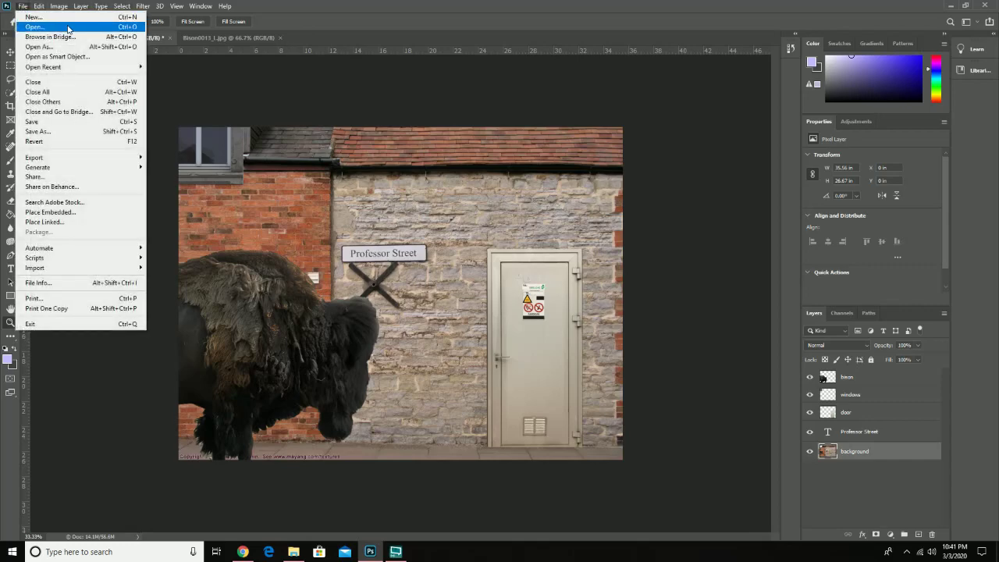
{"action": "left_click", "coordinate": [298, 23]}
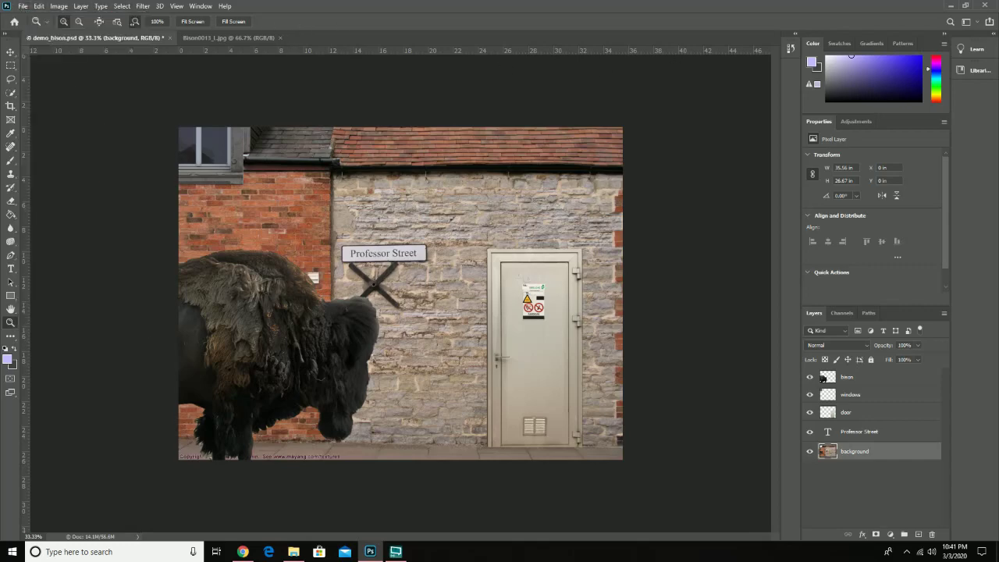
{"action": "left_click", "coordinate": [965, 21]}
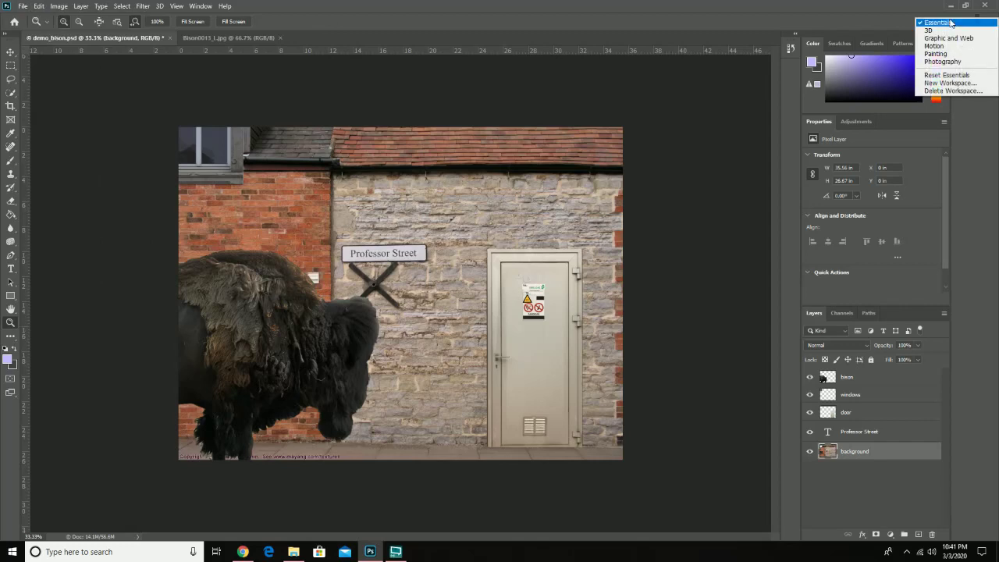
{"action": "left_click", "coordinate": [807, 28]}
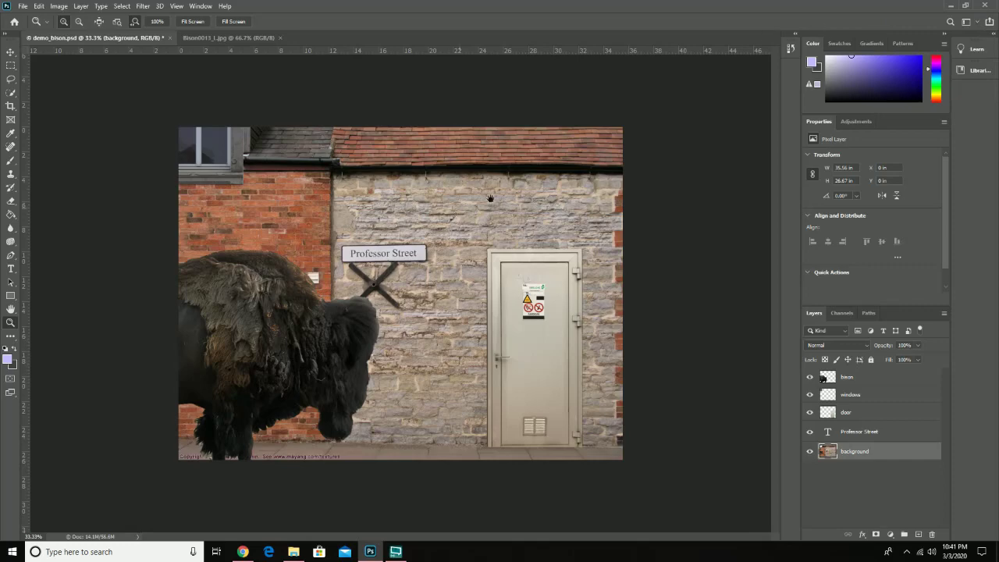
{"action": "left_click", "coordinate": [480, 271]}
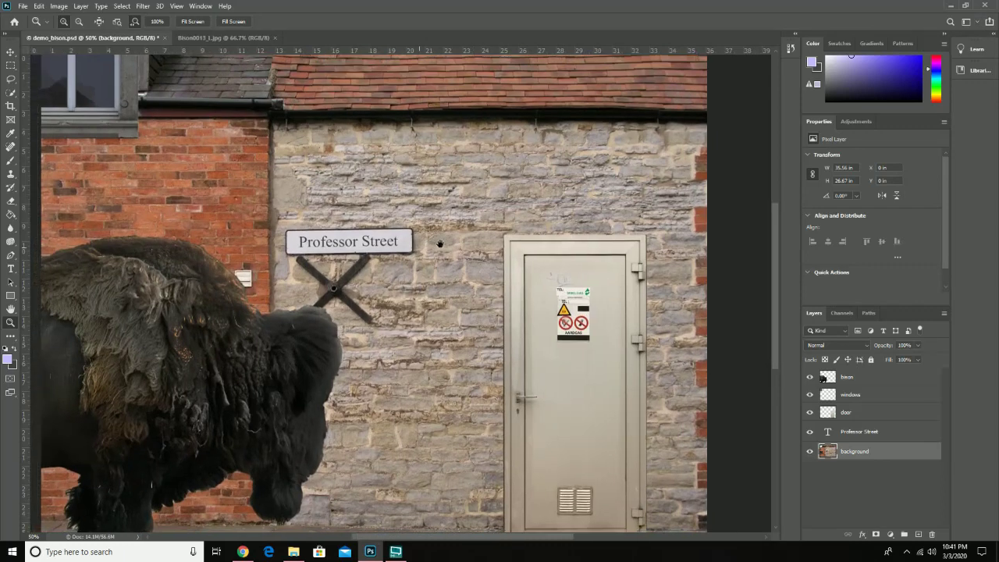
{"action": "left_click_drag", "start_coordinate": [439, 244], "coordinate": [503, 246]}
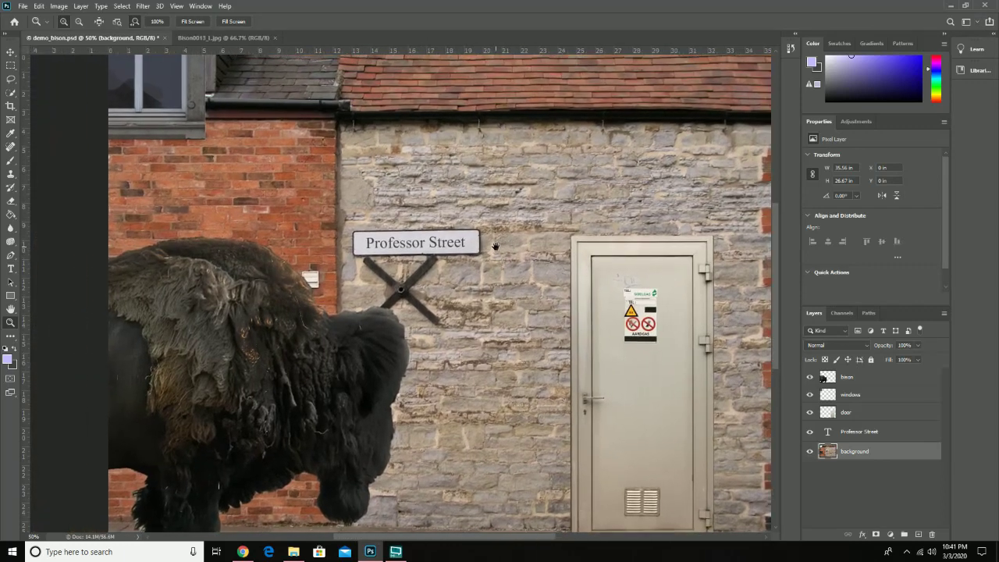
- Dodge and burn parts of the stone wall above the street sign on the background layer, using midtones at 50% exposure
{"action": "left_click", "coordinate": [10, 68]}
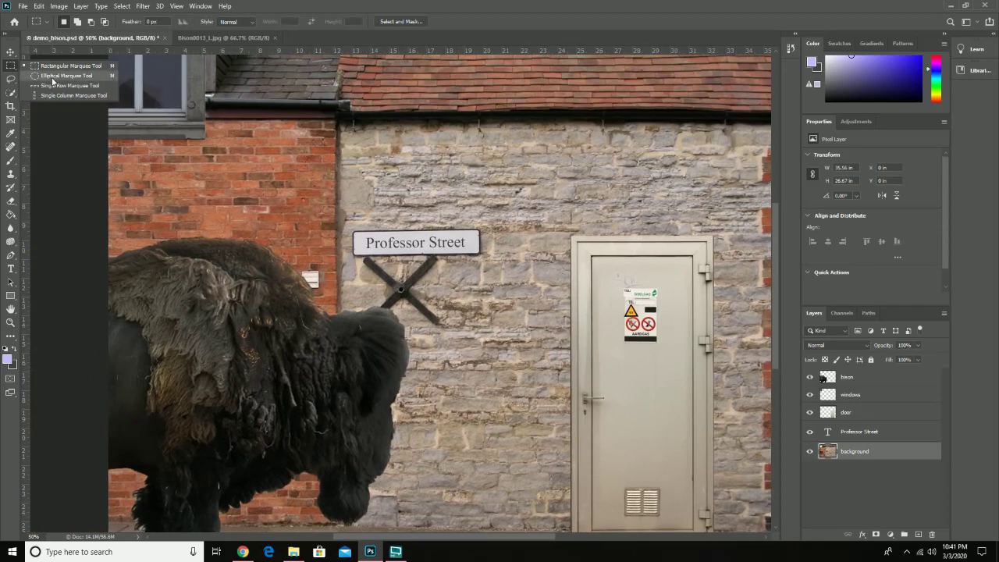
{"action": "left_click", "coordinate": [53, 78]}
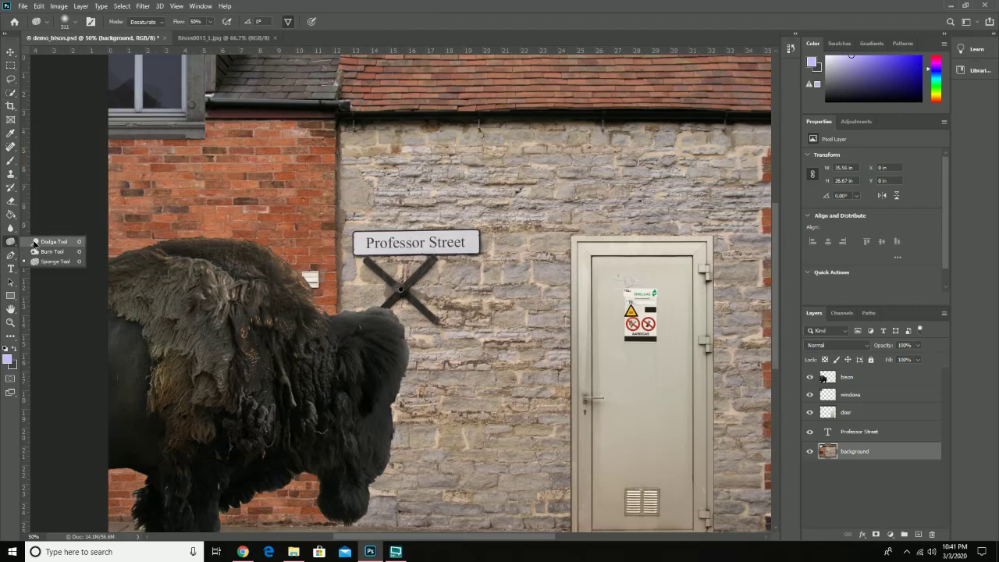
{"action": "left_click", "coordinate": [35, 242]}
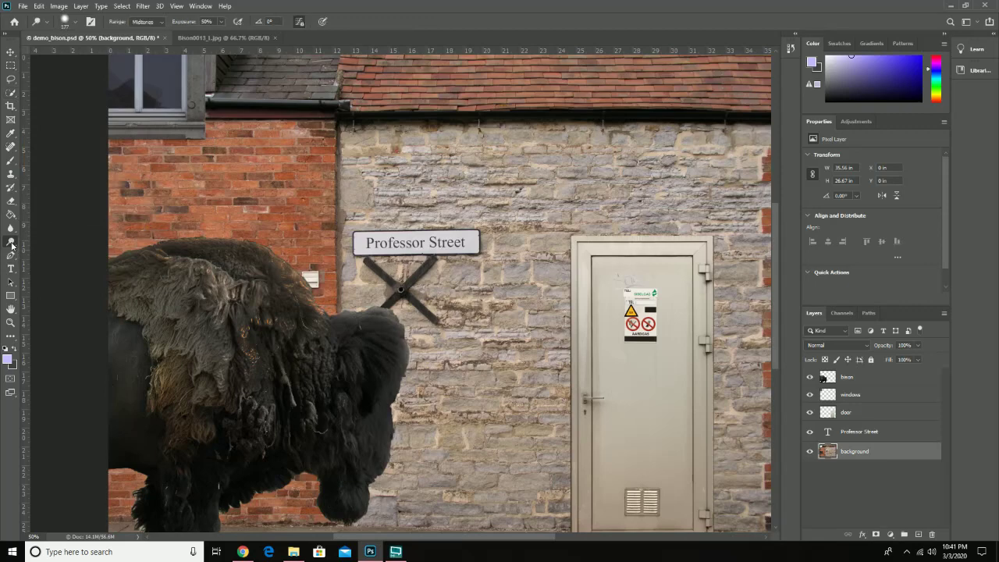
{"action": "mouse_move", "coordinate": [185, 295]}
{"action": "left_mouse_down"}
{"action": "mouse_move", "coordinate": [219, 312]}
{"action": "mouse_move", "coordinate": [191, 301]}
{"action": "mouse_move", "coordinate": [208, 302]}
{"action": "left_mouse_up"}
{"action": "right_click", "coordinate": [10, 244]}
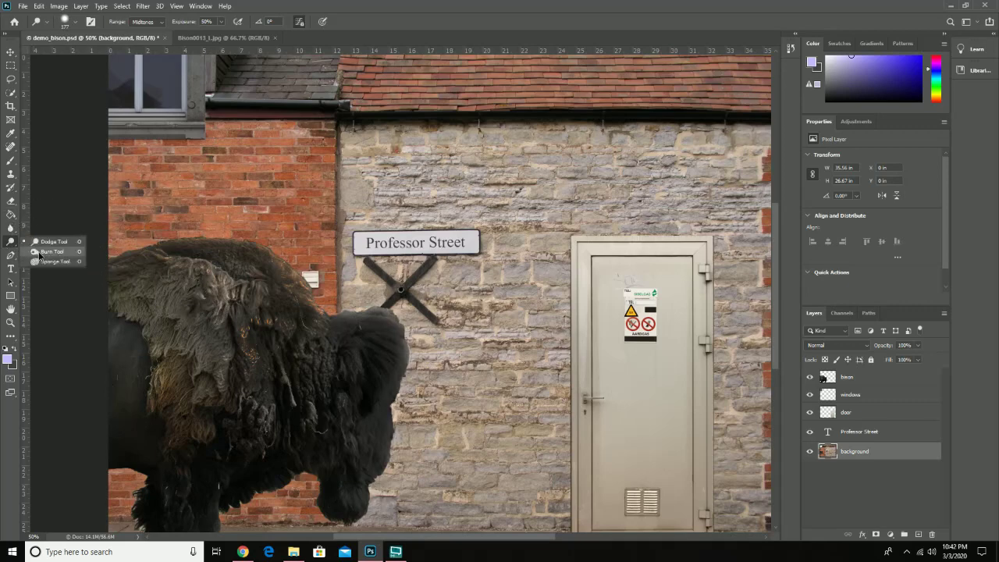
{"action": "left_click", "coordinate": [37, 251]}
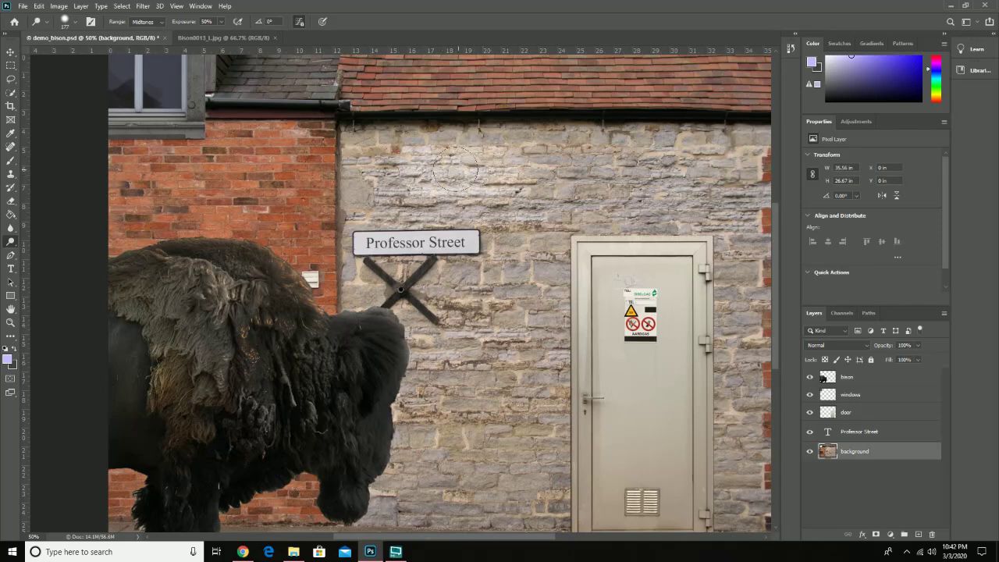
{"action": "right_click", "coordinate": [10, 243]}
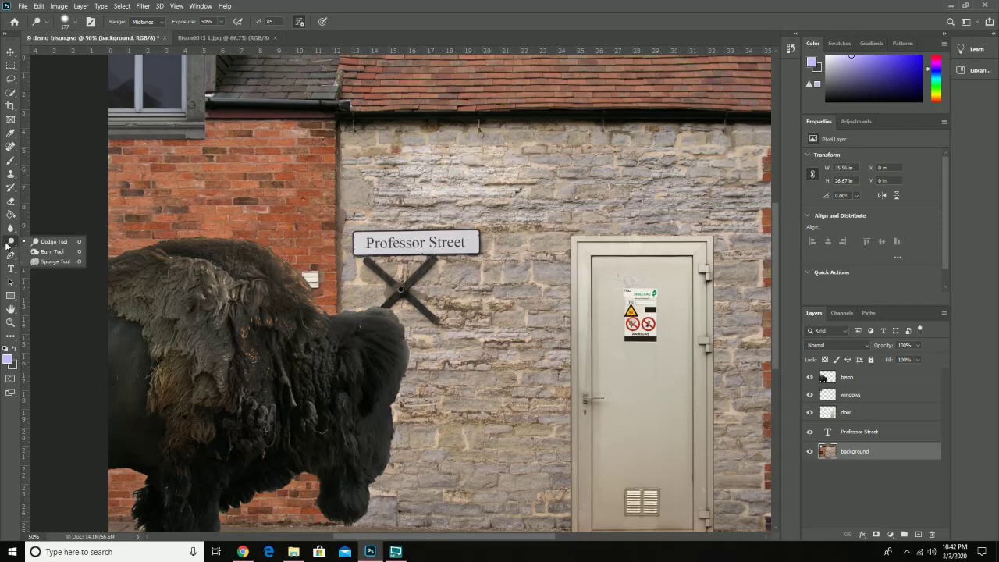
{"action": "left_click", "coordinate": [50, 251]}
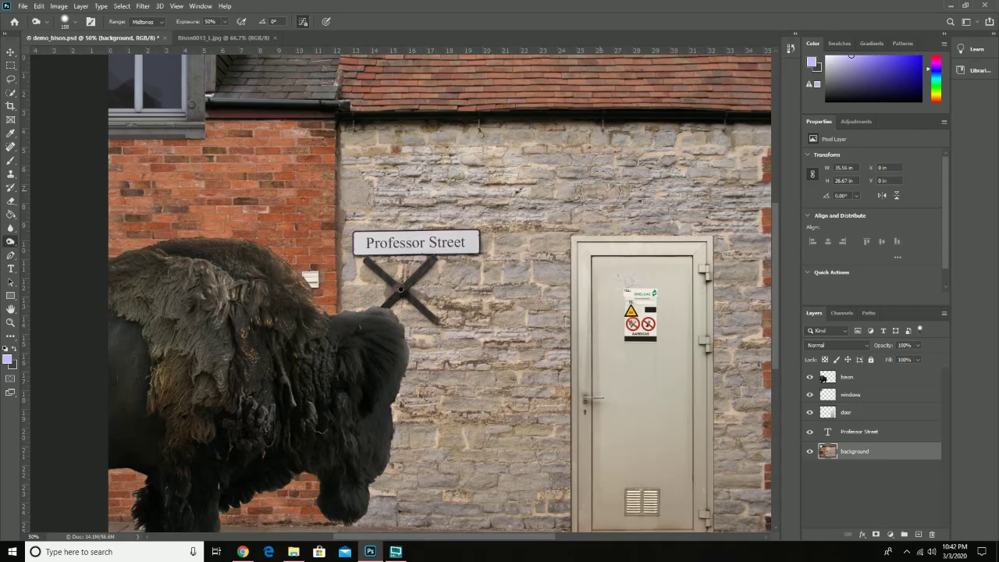
- Review the transform options, the image size settings and the available image adjustments without changing anything
{"action": "left_click", "coordinate": [59, 6]}
{"action": "left_click", "coordinate": [38, 7]}
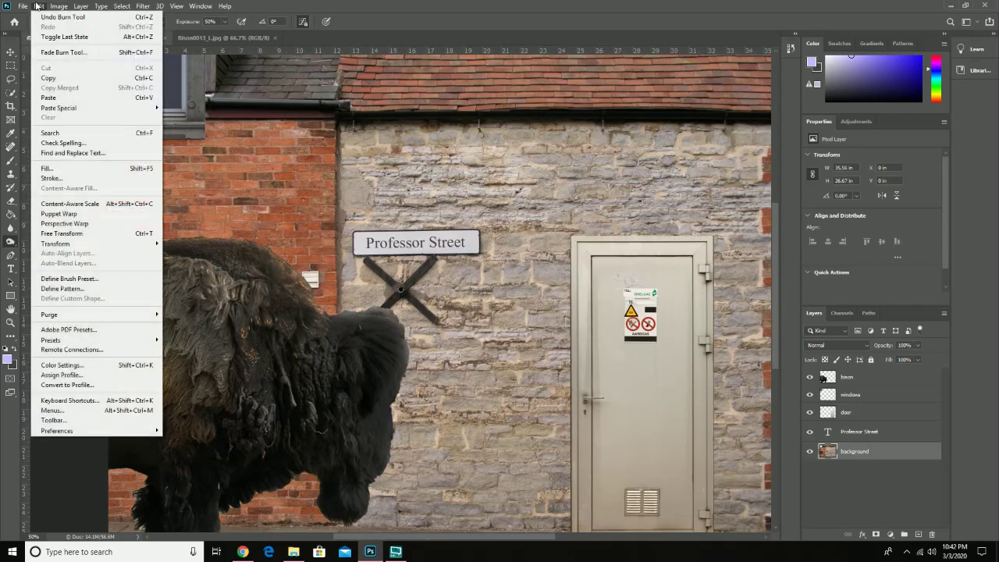
{"action": "mouse_move", "coordinate": [83, 249]}
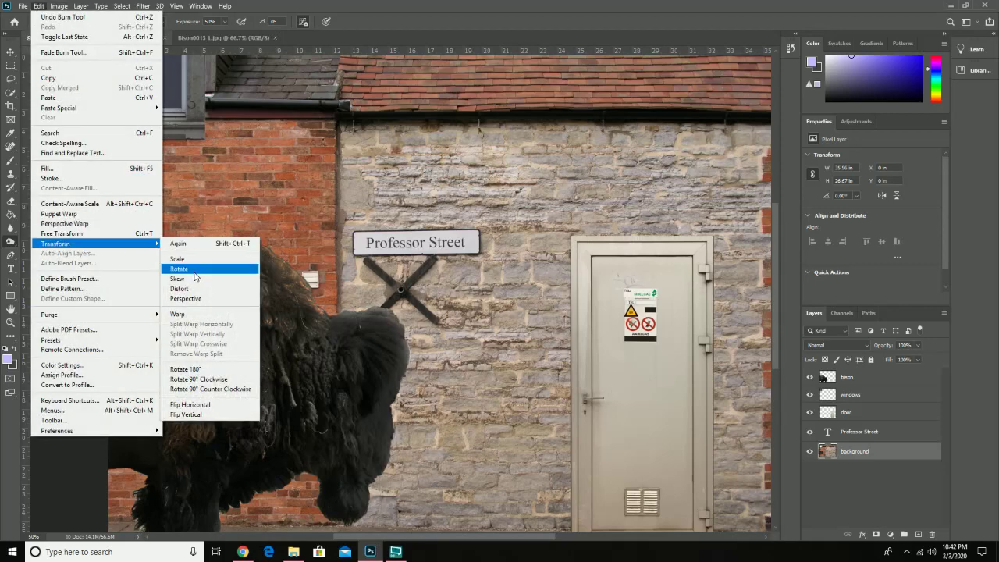
{"action": "mouse_move", "coordinate": [59, 7]}
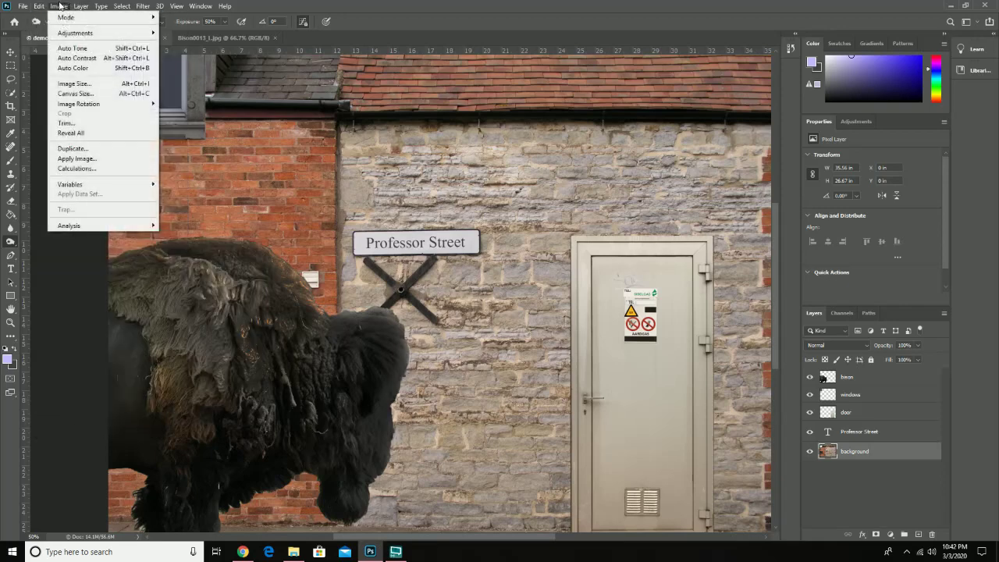
{"action": "left_click", "coordinate": [98, 84]}
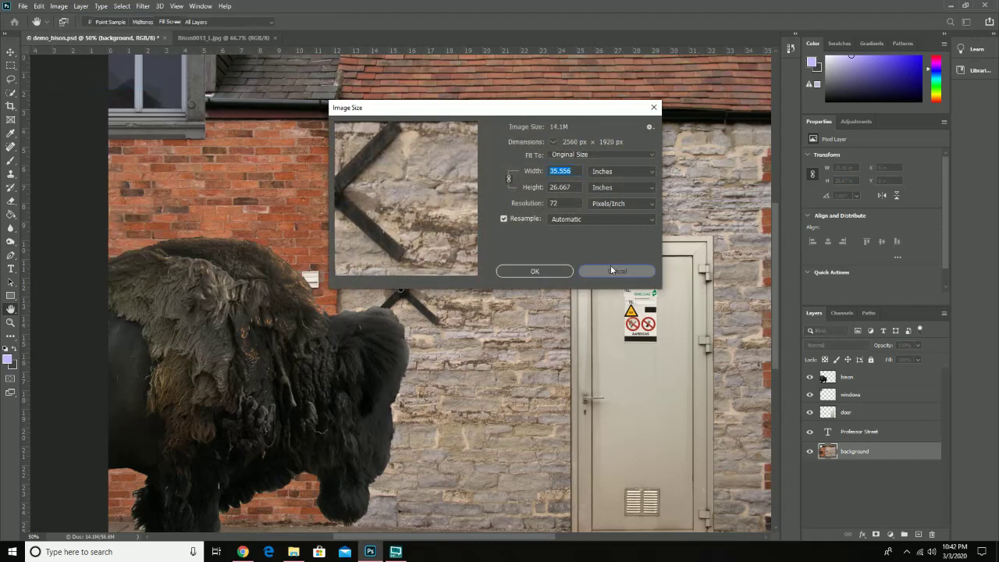
{"action": "left_click", "coordinate": [610, 264]}
{"action": "left_click", "coordinate": [58, 6]}
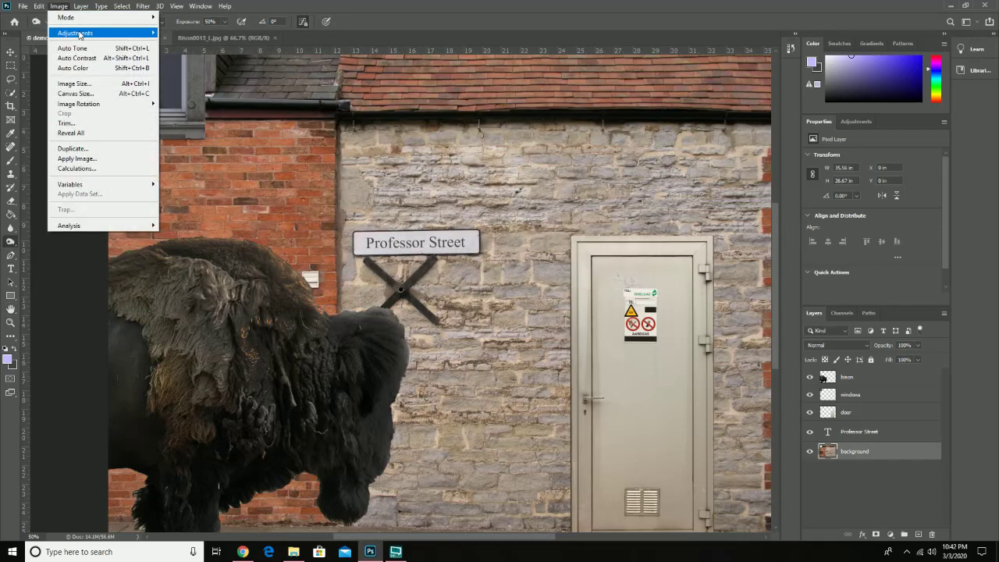
{"action": "mouse_move", "coordinate": [81, 35]}
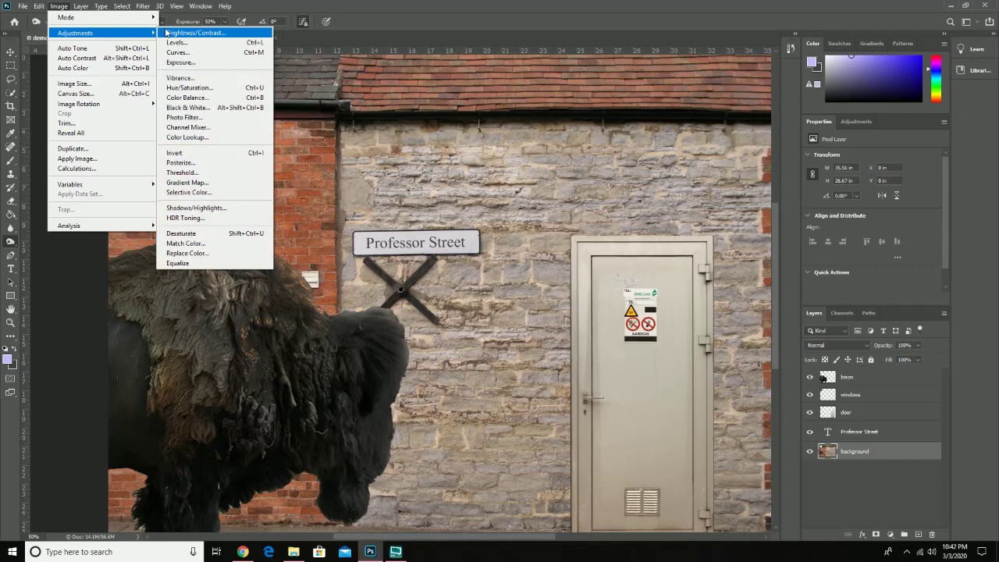
- Sample the blank sign surface beside the start of the Professor Street text with the Clone Stamp tool
{"action": "left_click", "coordinate": [12, 177]}
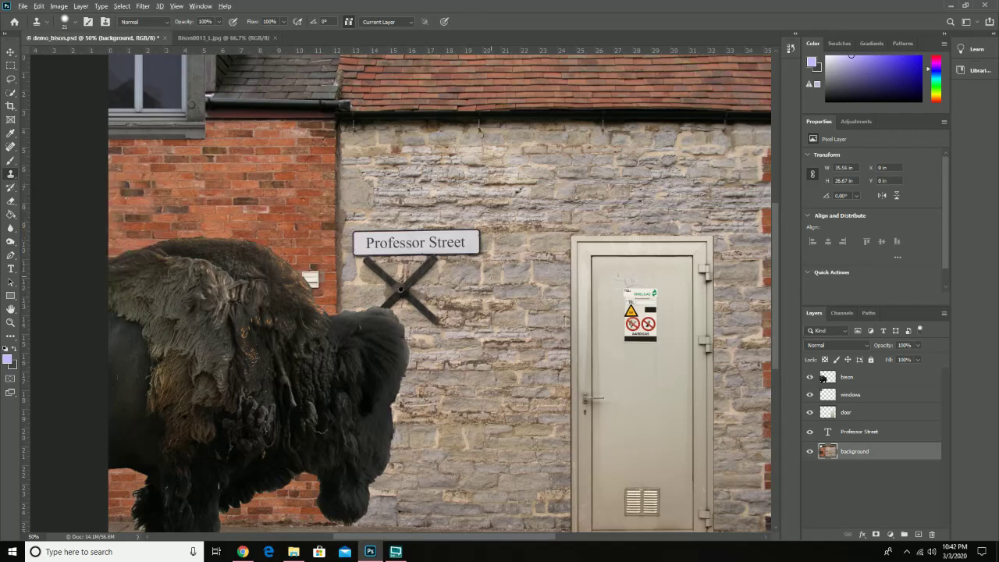
{"action": "key", "text": "z"}
{"action": "left_click", "coordinate": [439, 239]}
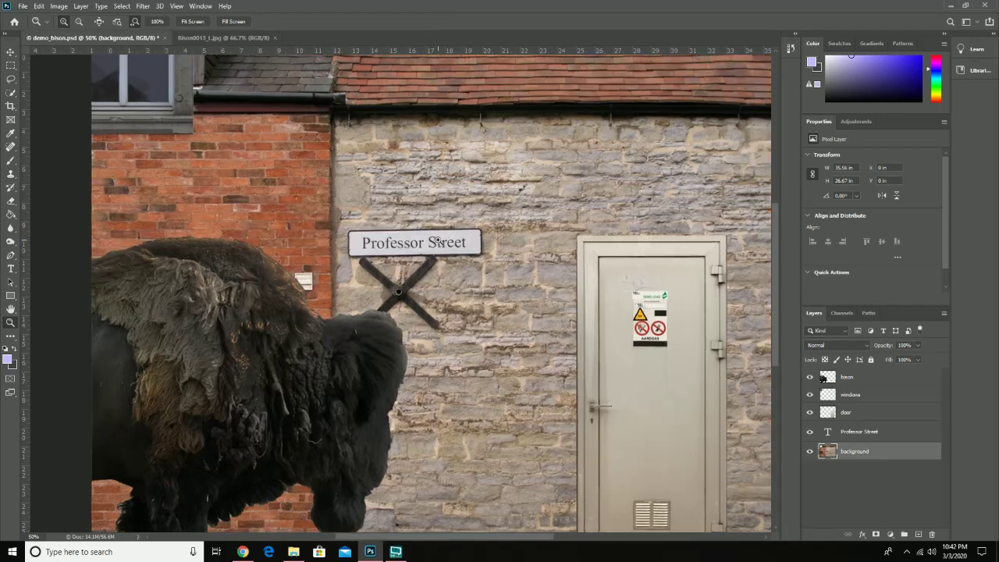
{"action": "left_click", "coordinate": [438, 239]}
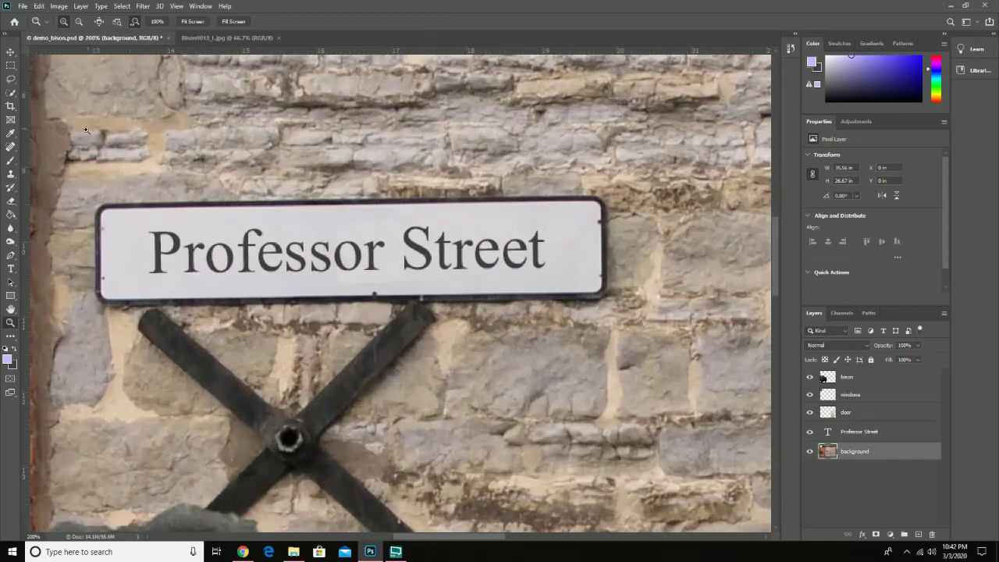
{"action": "left_click", "coordinate": [10, 173]}
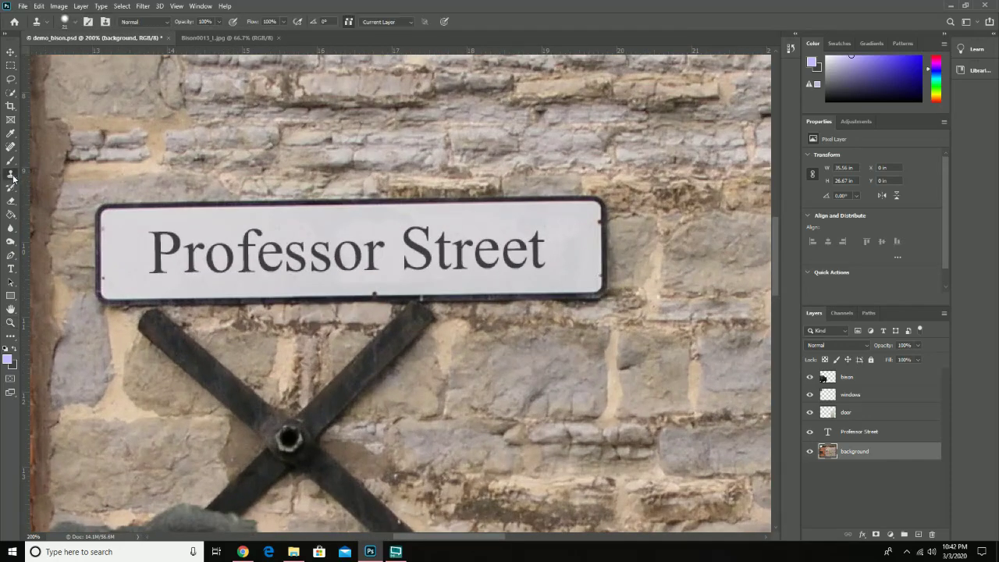
{"action": "left_click", "coordinate": [121, 230], "text": "alt"}
{"action": "left_click", "coordinate": [23, 6]}
{"action": "mouse_move", "coordinate": [200, 5]}
{"action": "left_click", "coordinate": [630, 72]}
- Save the demo_bison.psd document
{"action": "left_click", "coordinate": [22, 6]}
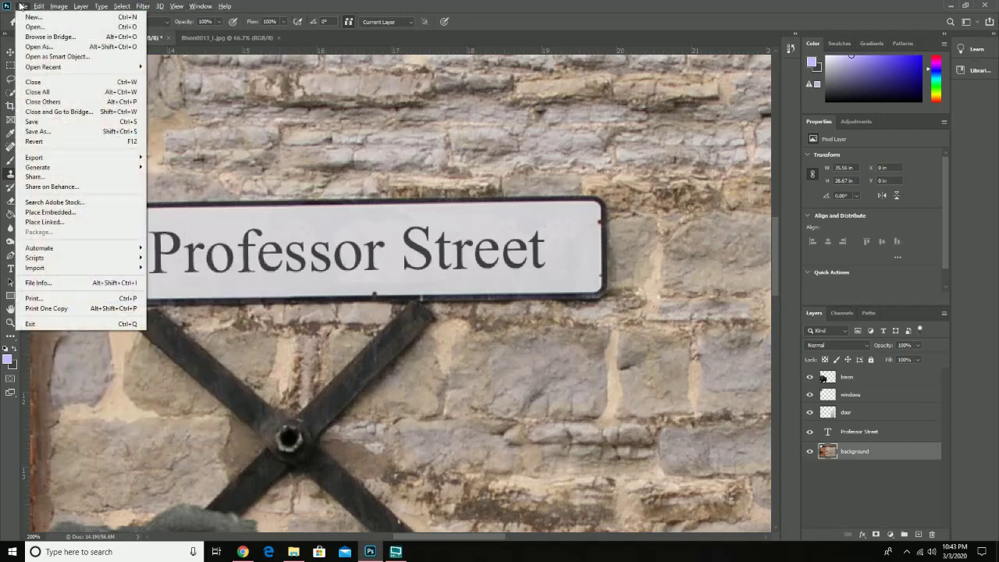
{"action": "left_click", "coordinate": [60, 122]}
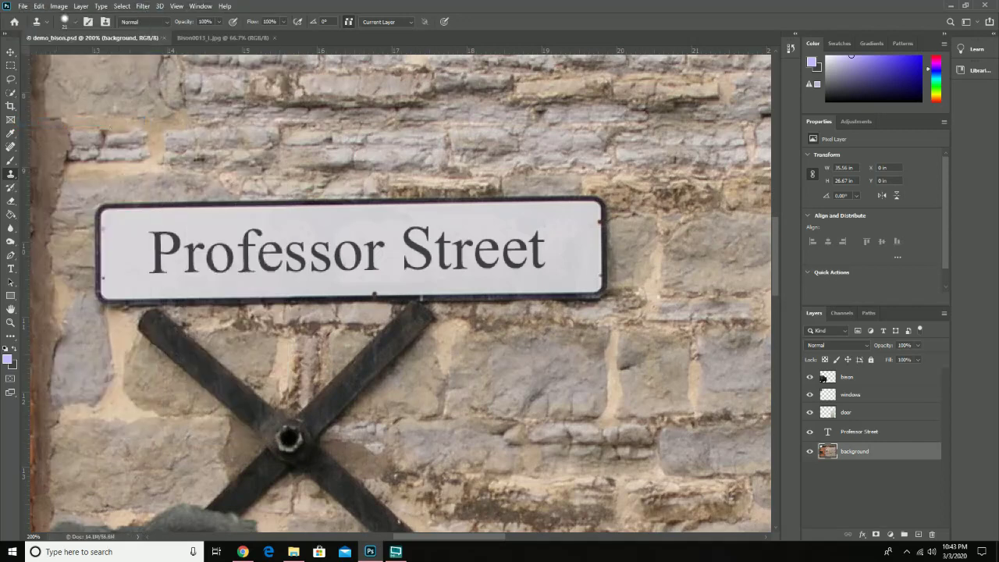